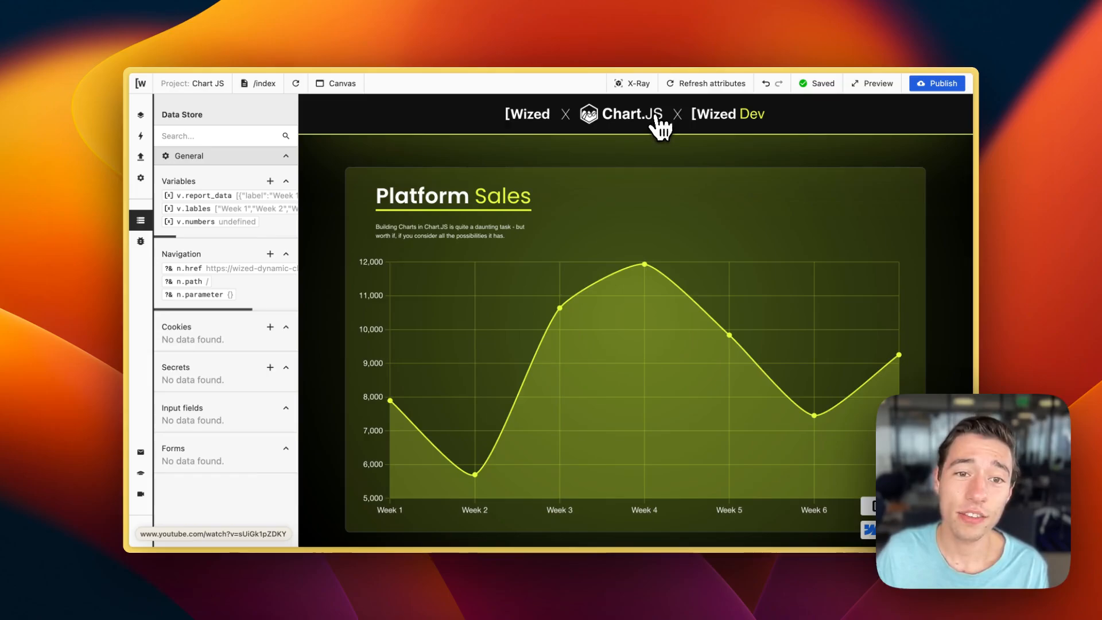
# Paste the full Chart.js HTML page over the existing code in the chart embed's editor.
pyautogui.moveTo(130, 310)
pyautogui.click(159, 143)
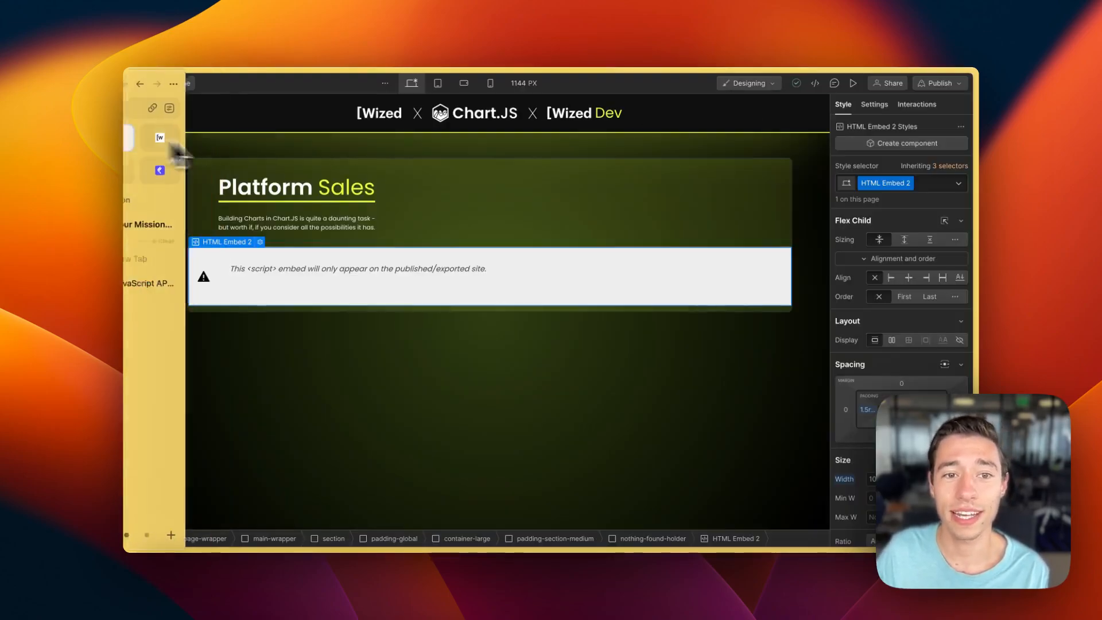
pyautogui.click(261, 244)
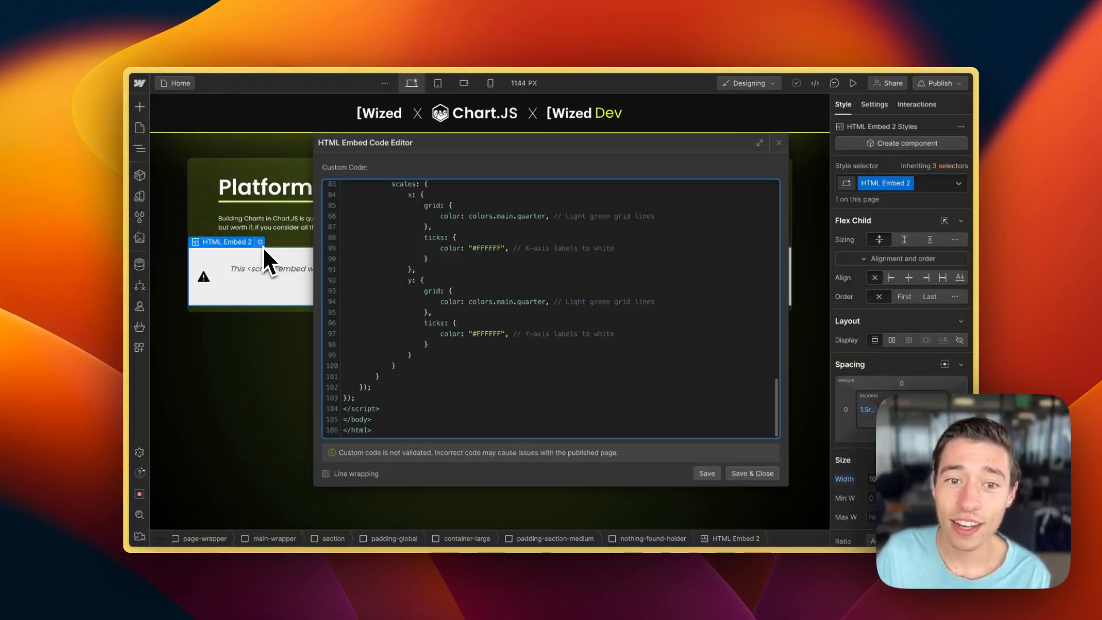
pyautogui.click(376, 430)
pyautogui.press('super+a')
pyautogui.press('super+v')
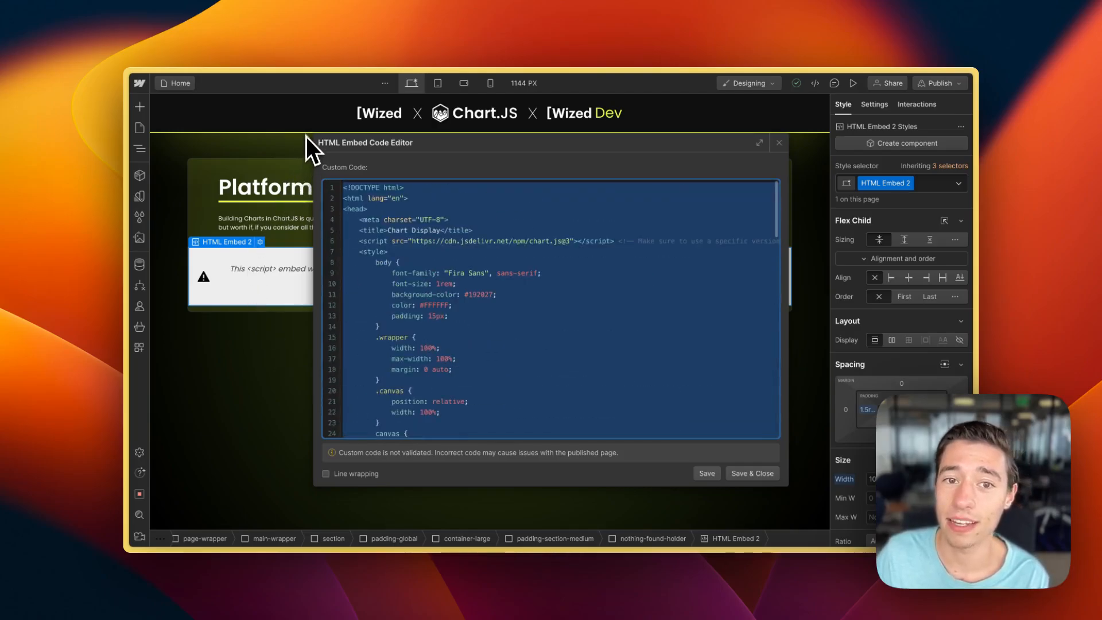
pyautogui.scroll(-2, 476, 284)
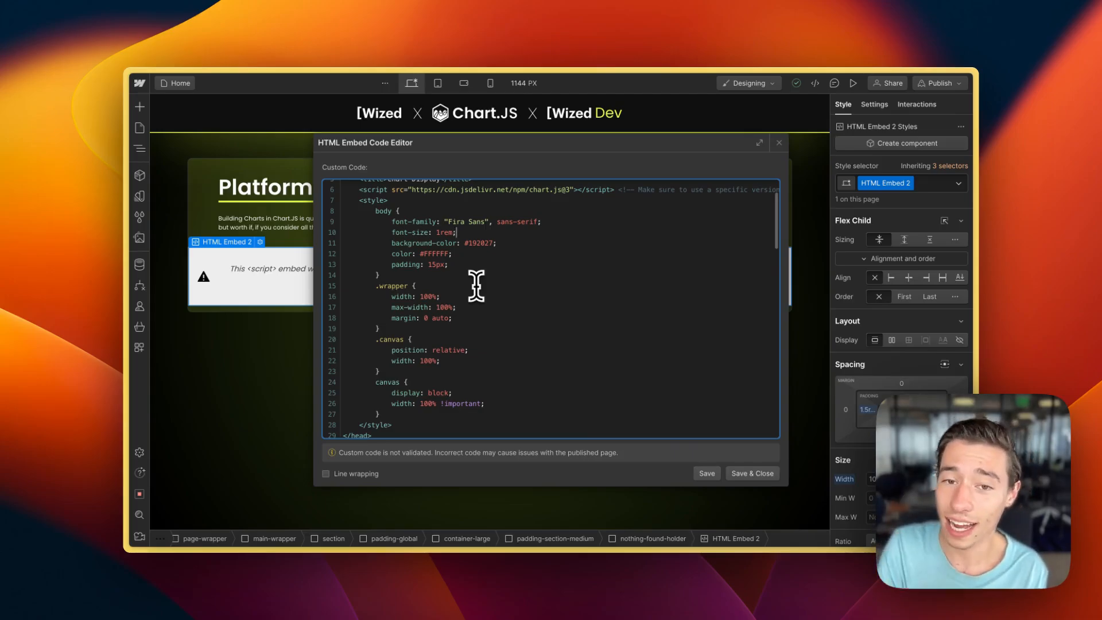
pyautogui.scroll(2, 476, 284)
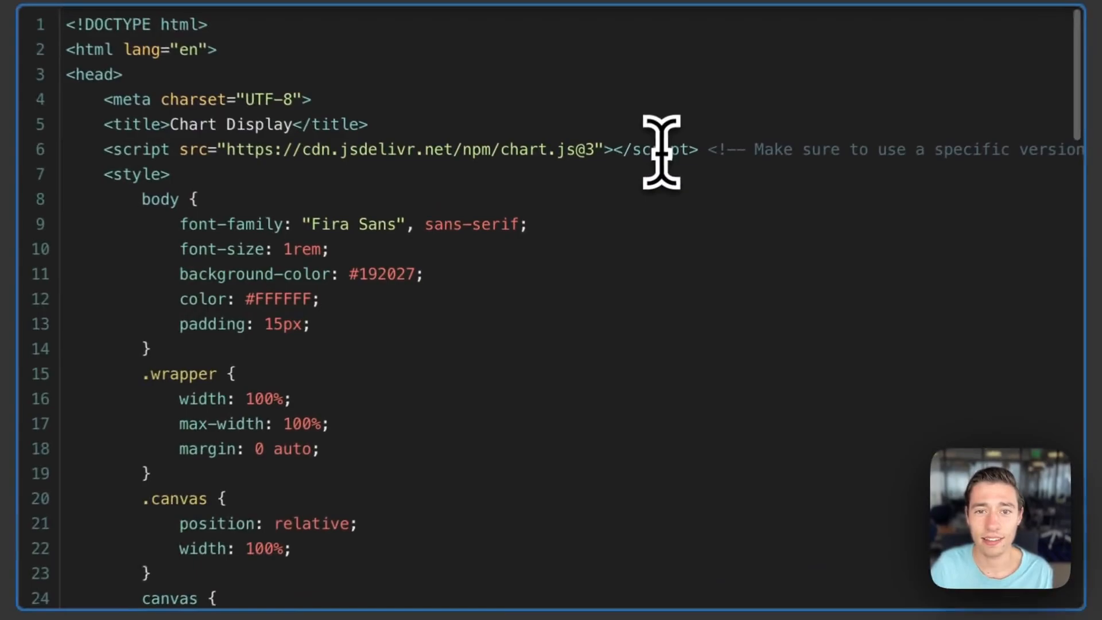
pyautogui.click(665, 144)
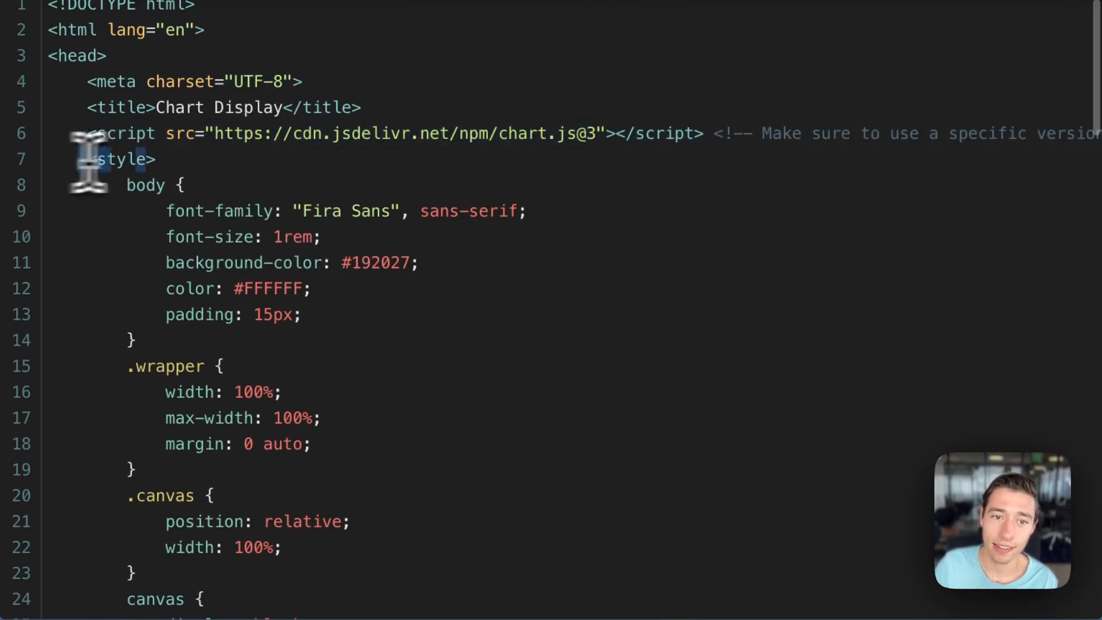
pyautogui.moveTo(86, 158)
pyautogui.mouseDown()
pyautogui.moveTo(350, 565)
pyautogui.moveTo(298, 248)
pyautogui.mouseUp()
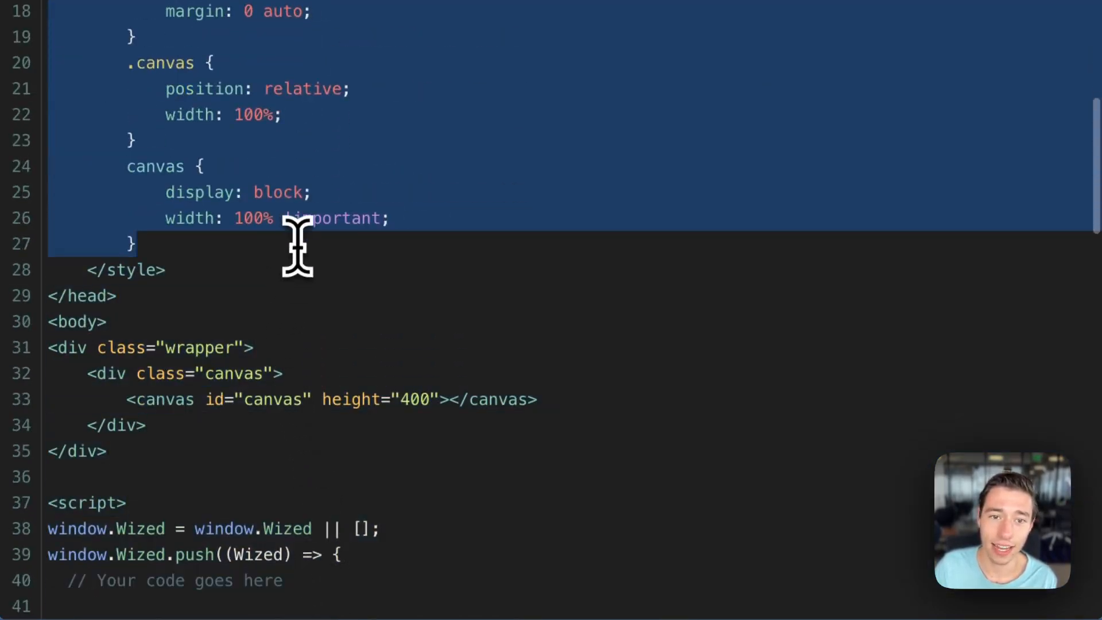
pyautogui.click(298, 248)
pyautogui.scroll(5, 299, 249)
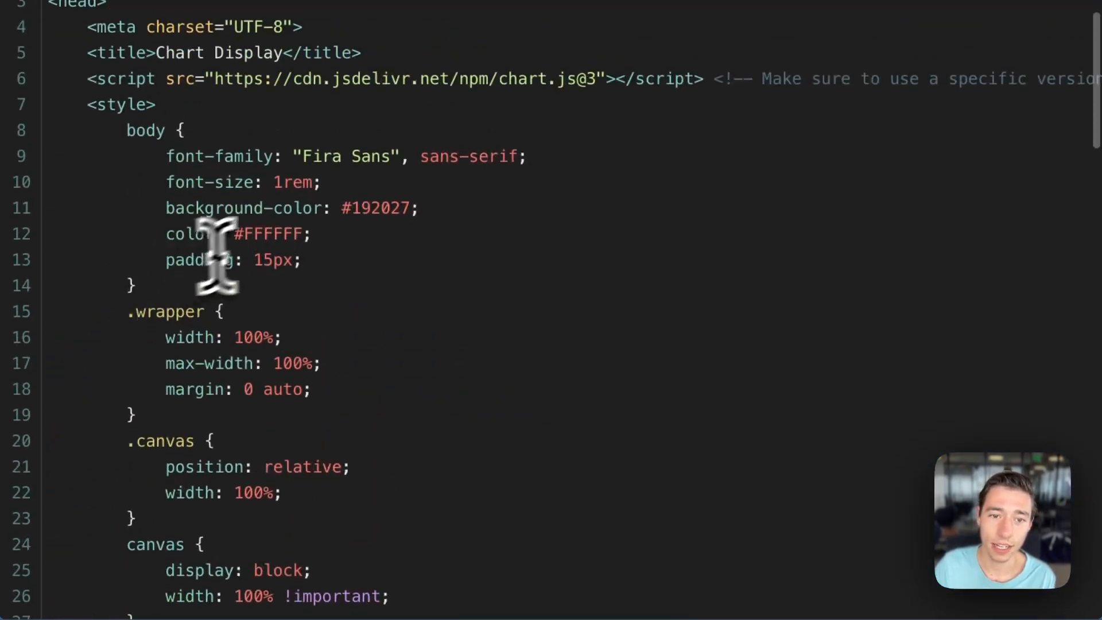
pyautogui.scroll(-5, 260, 237)
pyautogui.scroll(-2, 260, 236)
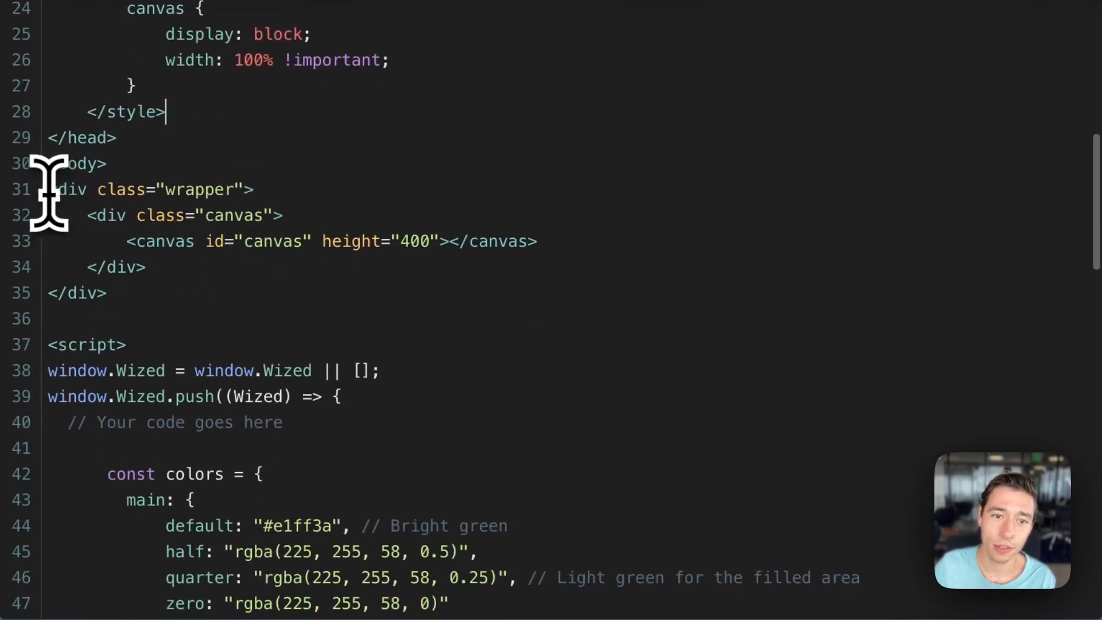
pyautogui.moveTo(48, 190); pyautogui.dragTo(274, 189)
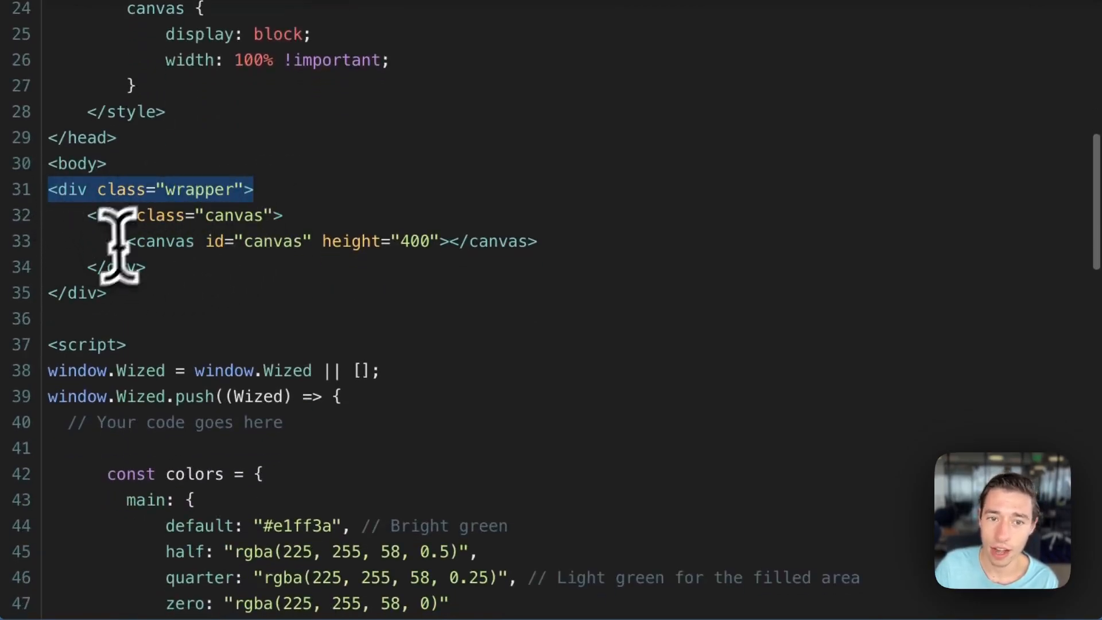
pyautogui.click(244, 289)
pyautogui.moveTo(87, 216); pyautogui.dragTo(283, 215)
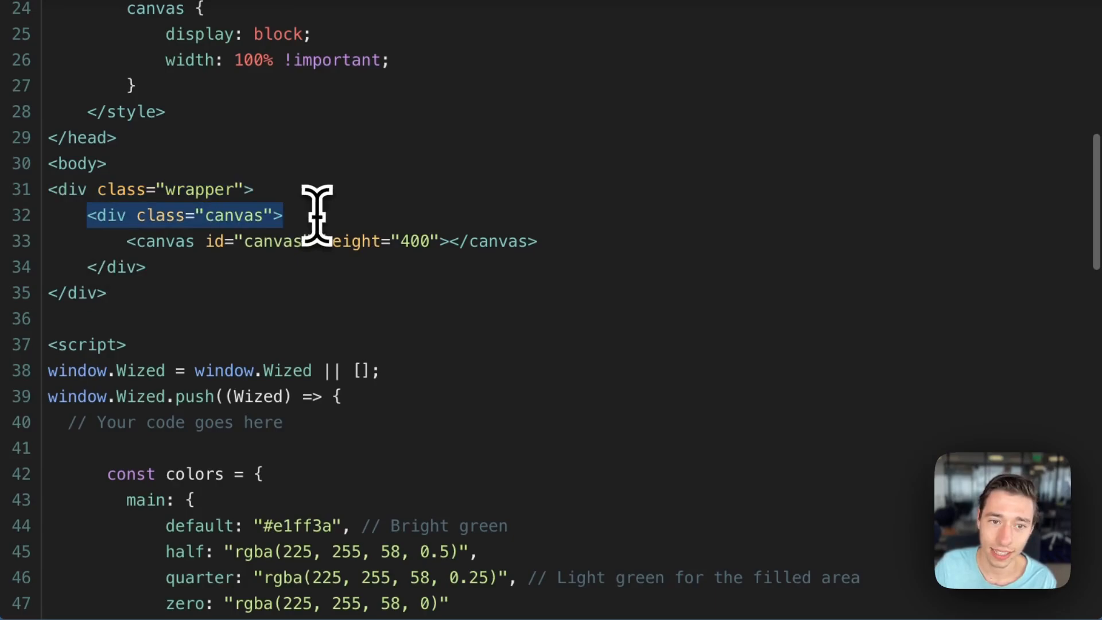
pyautogui.click(306, 315)
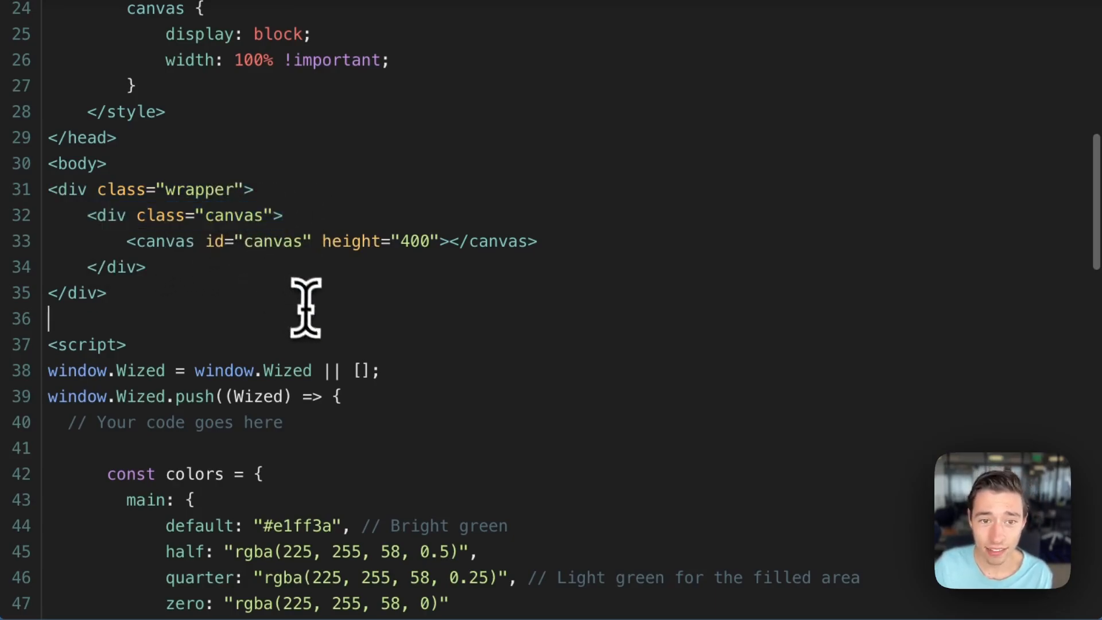
pyautogui.moveTo(127, 242); pyautogui.dragTo(537, 242)
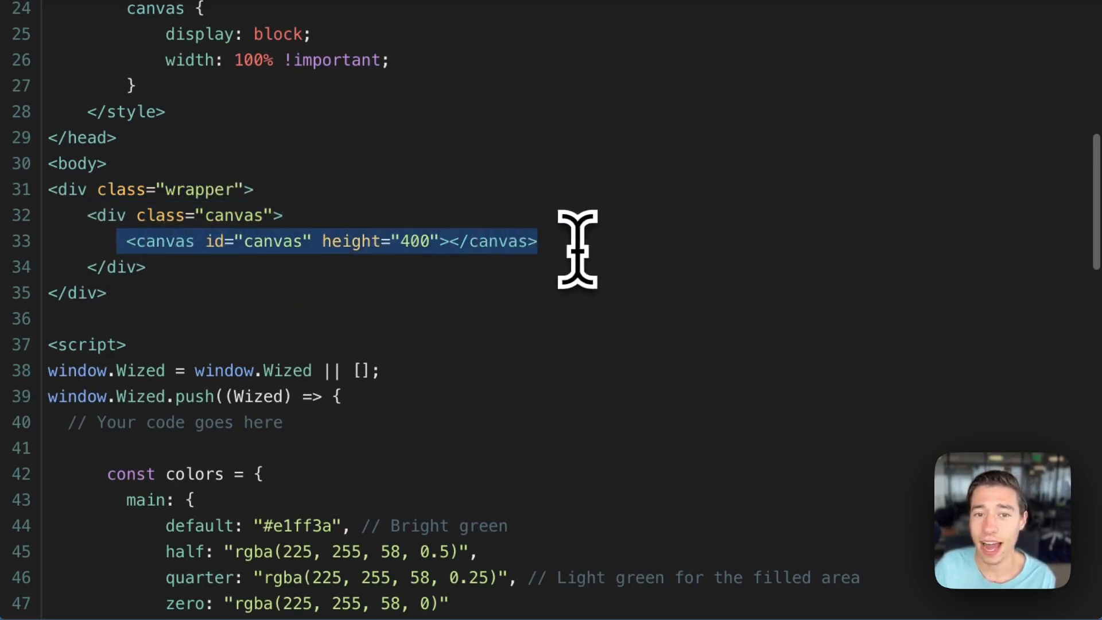
pyautogui.click(407, 319)
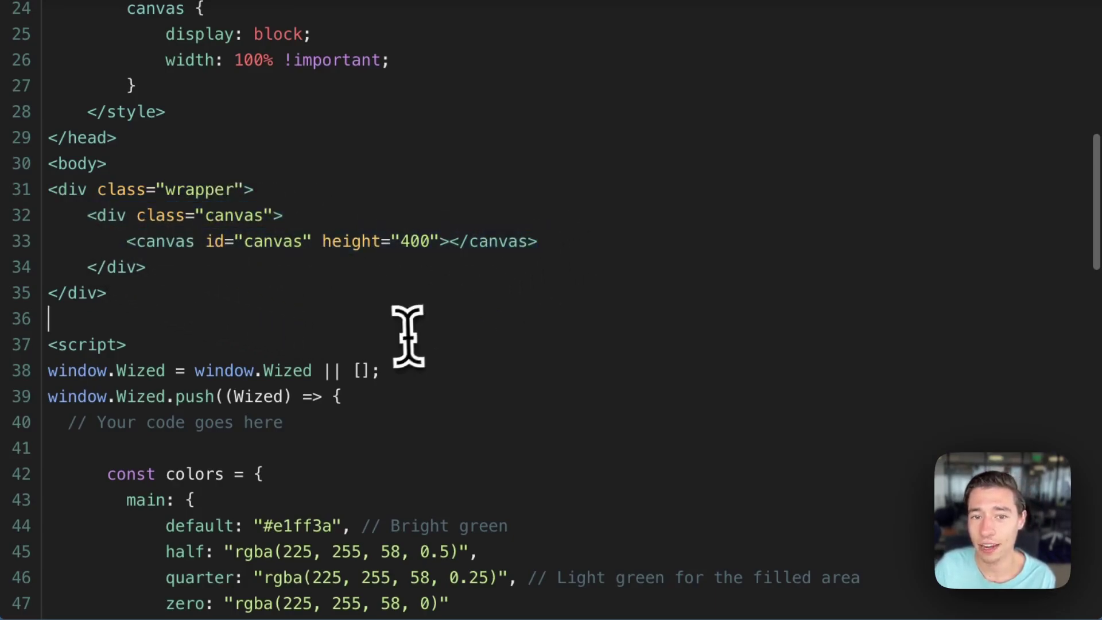
pyautogui.click(414, 241)
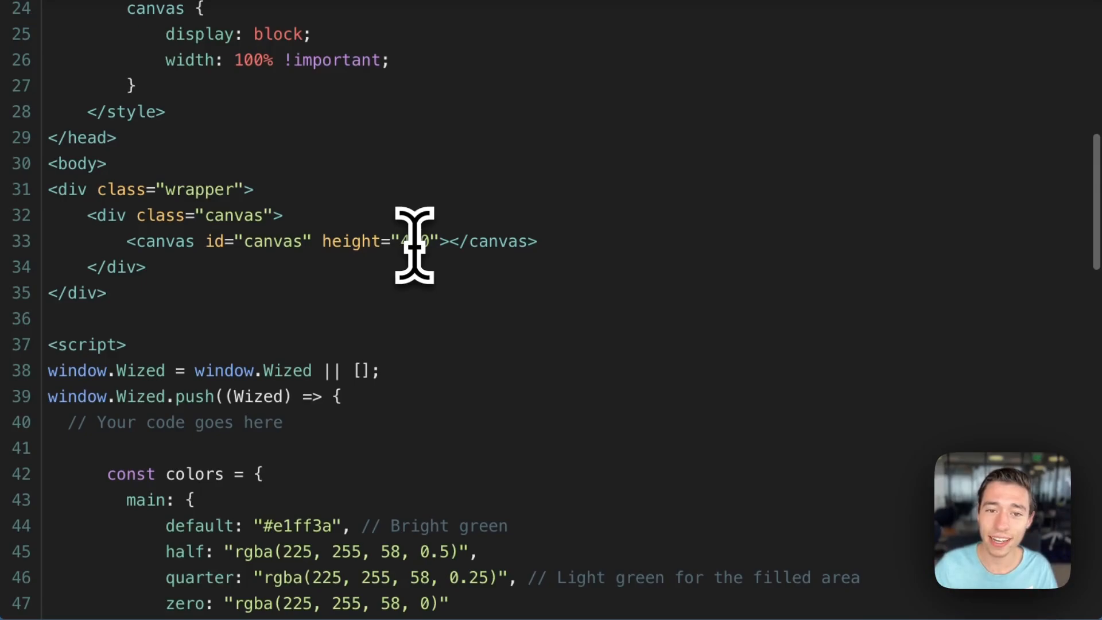
pyautogui.click(418, 241)
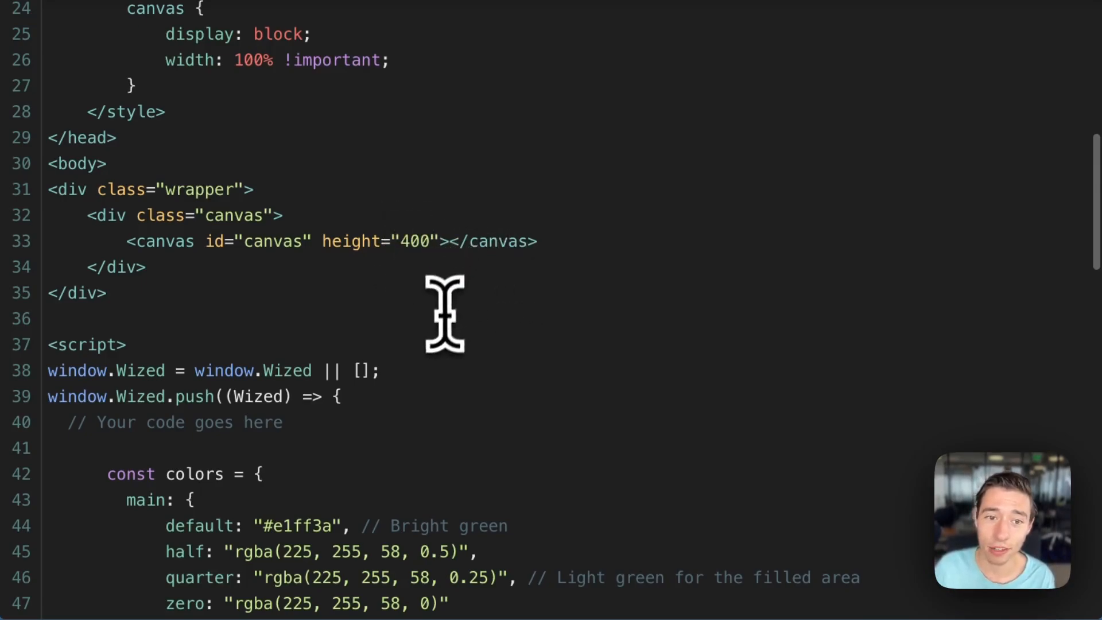
pyautogui.scroll(-2, 448, 310)
pyautogui.click(39, 168)
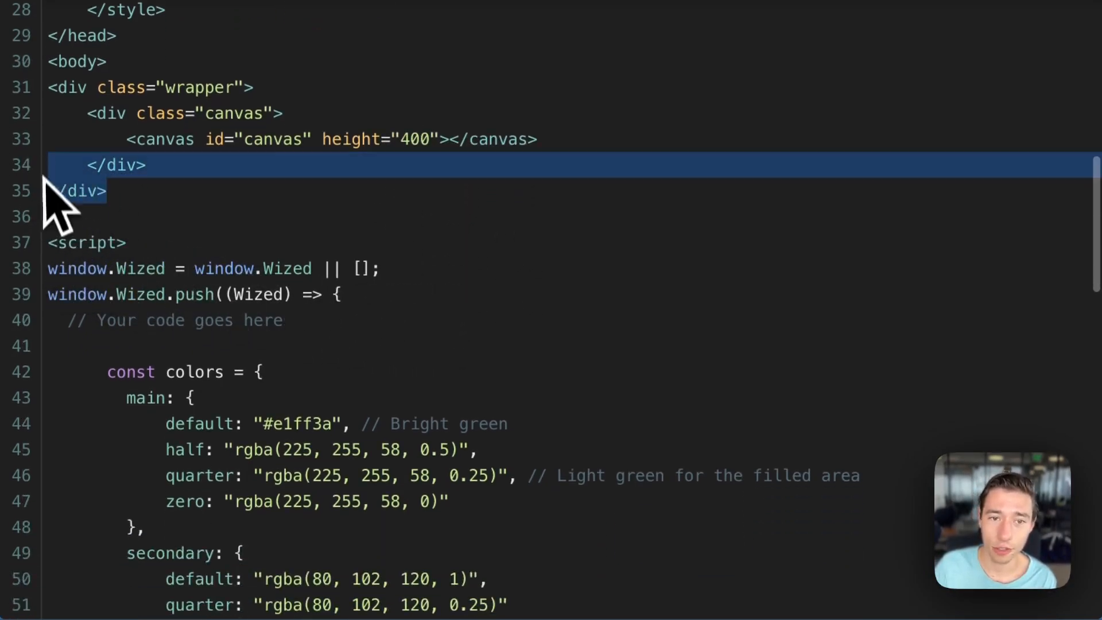
pyautogui.click(224, 269)
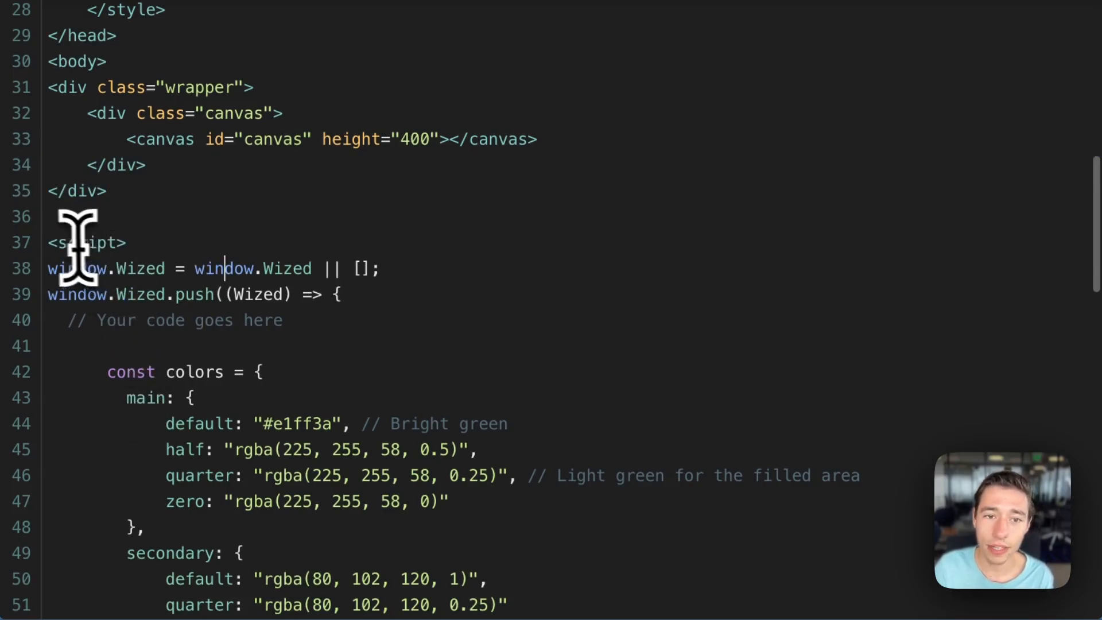
pyautogui.moveTo(49, 268); pyautogui.dragTo(396, 321)
pyautogui.scroll(-2, 392, 311)
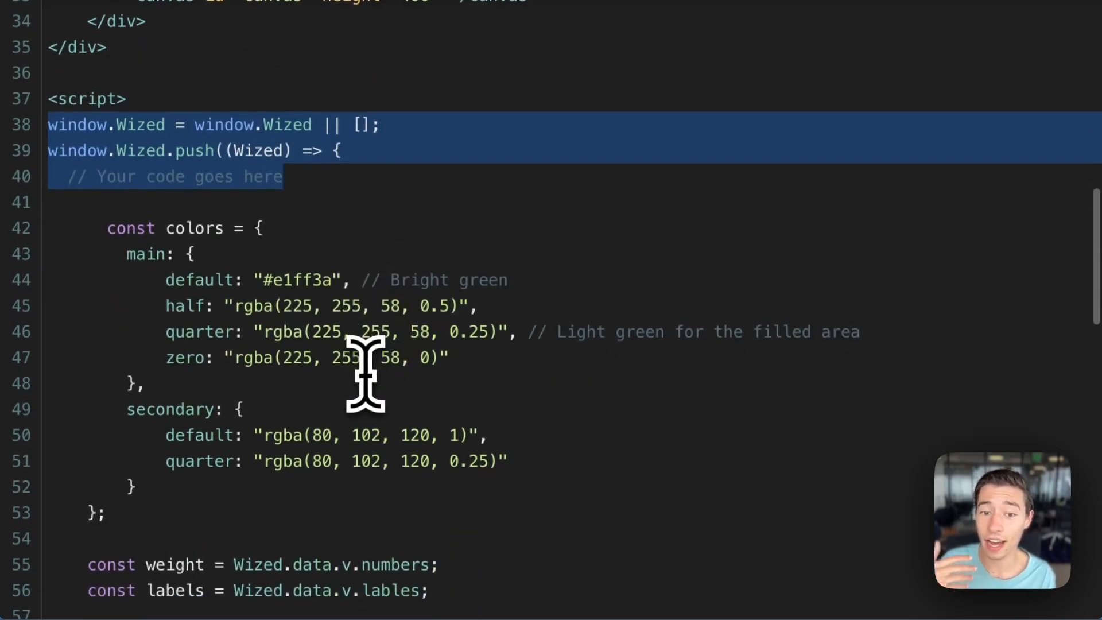
pyautogui.scroll(-3, 367, 372)
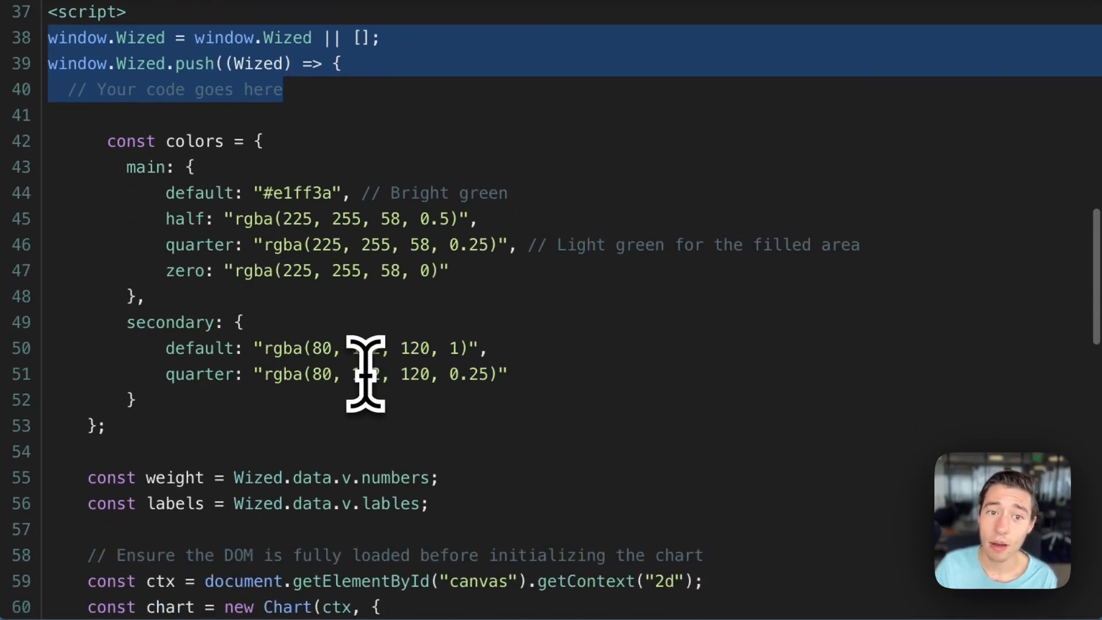
pyautogui.click(107, 141)
pyautogui.moveTo(107, 141); pyautogui.dragTo(390, 425)
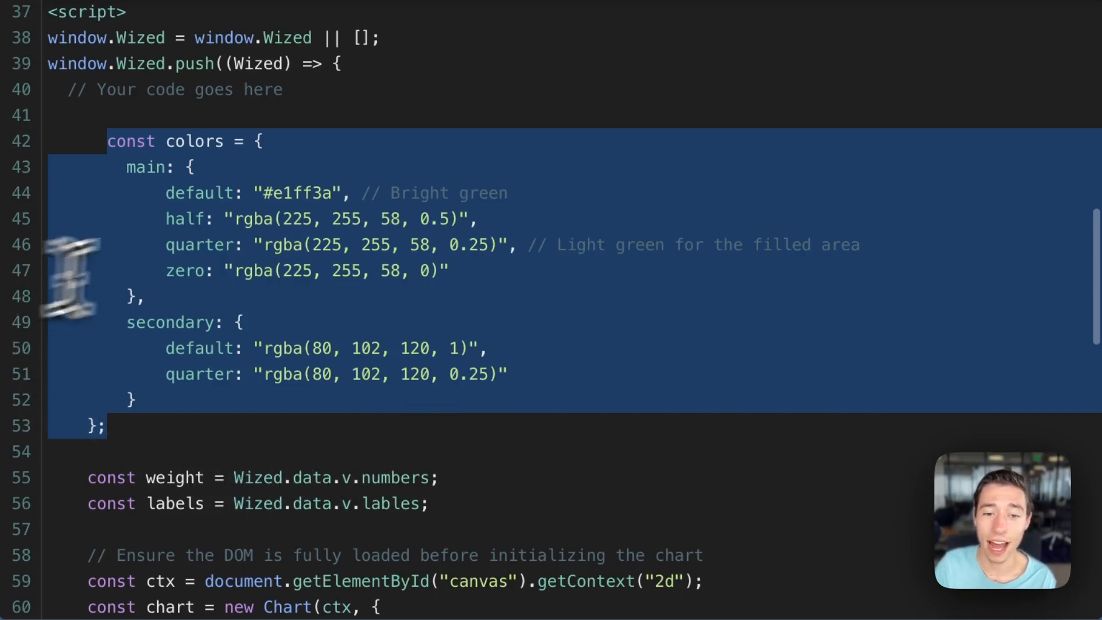
pyautogui.scroll(-3, 70, 276)
pyautogui.scroll(-3, 265, 301)
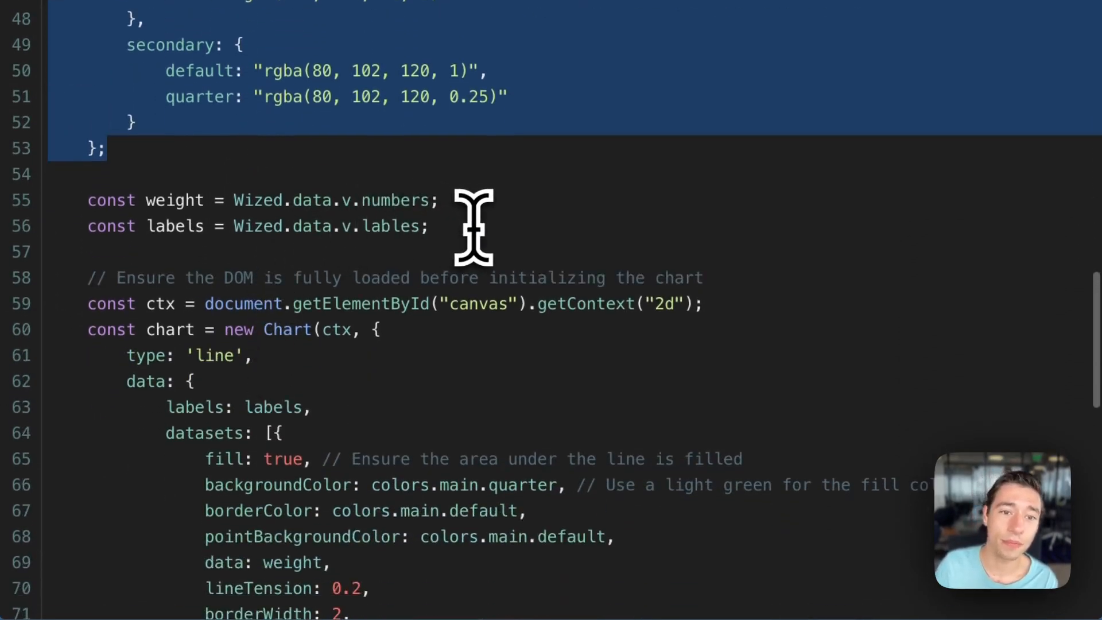
pyautogui.moveTo(474, 225); pyautogui.dragTo(61, 185)
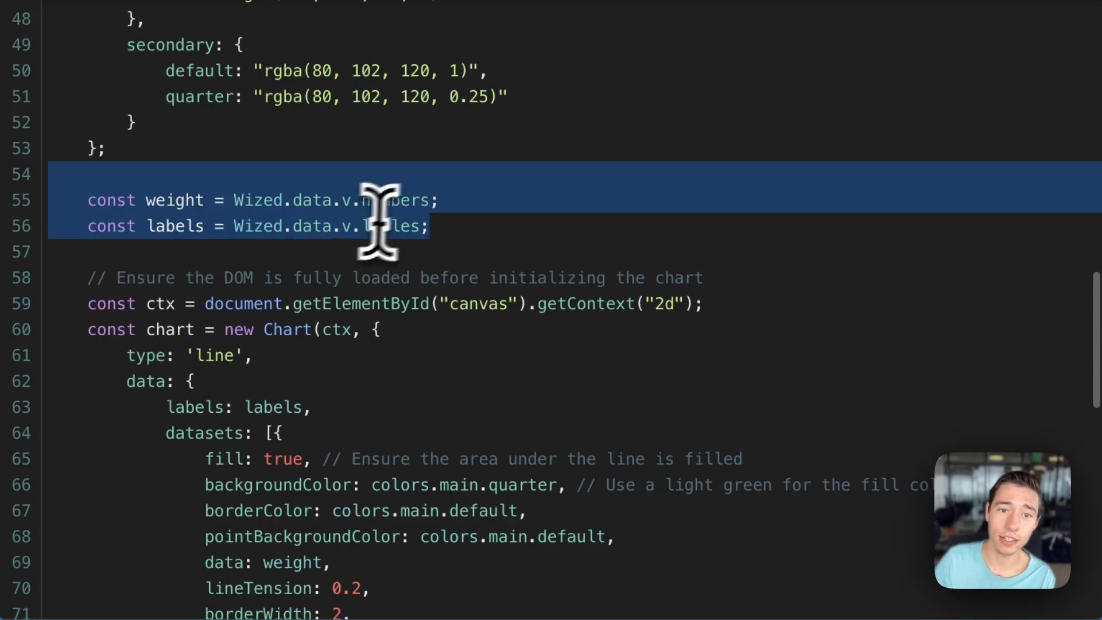
pyautogui.click(508, 229)
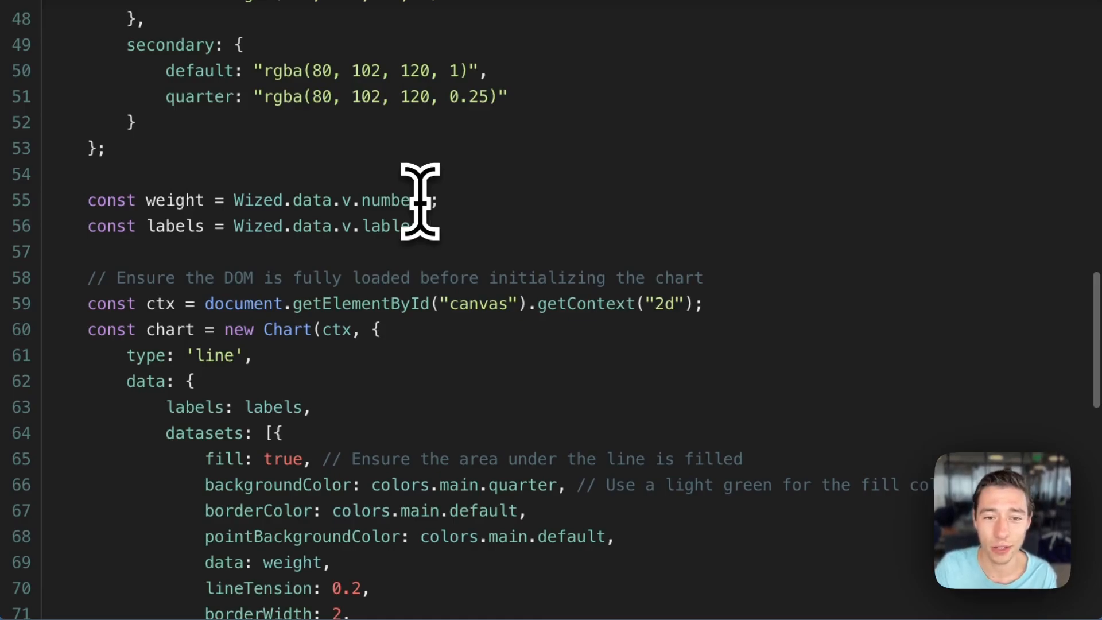
pyautogui.scroll(-3, 421, 201)
pyautogui.scroll(-4, 397, 198)
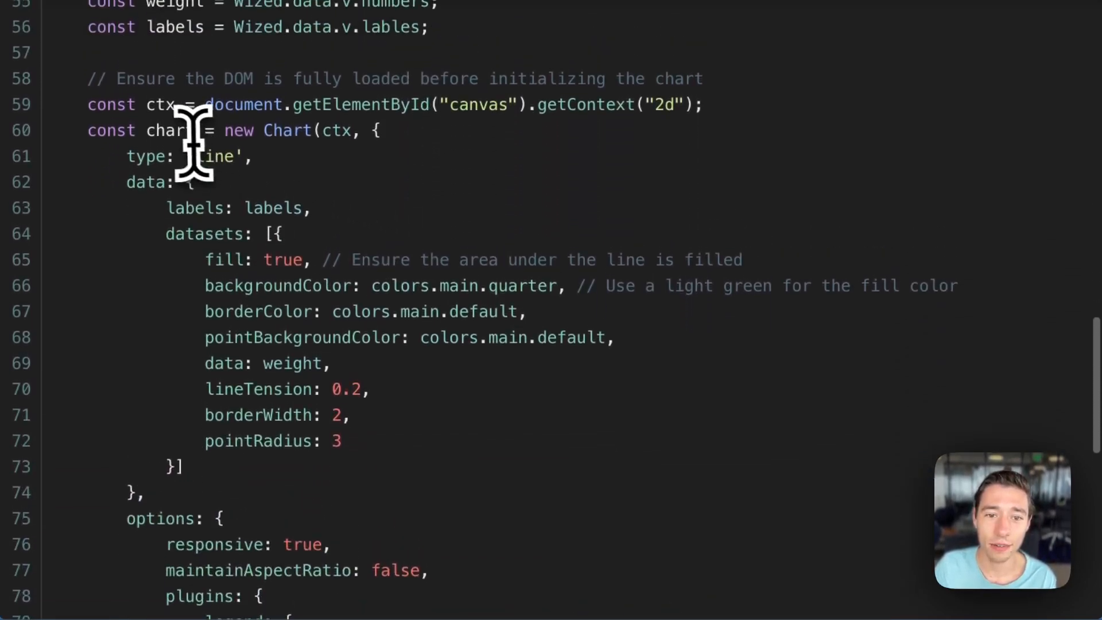
pyautogui.moveTo(86, 78); pyautogui.dragTo(446, 483)
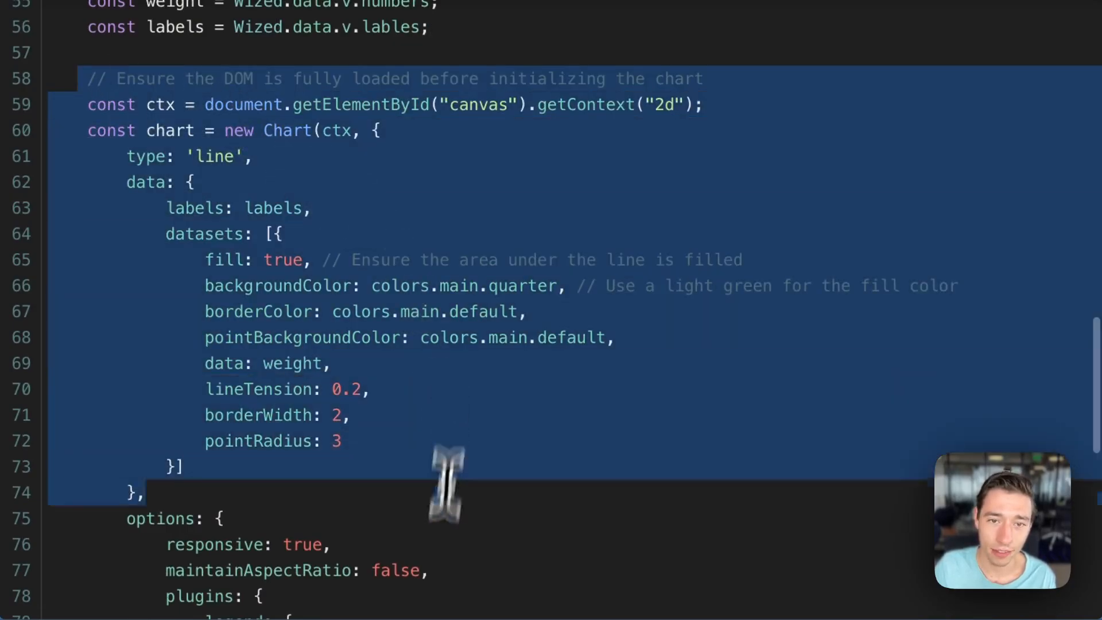
pyautogui.click(446, 482)
pyautogui.scroll(-7, 446, 482)
pyautogui.scroll(-4, 535, 312)
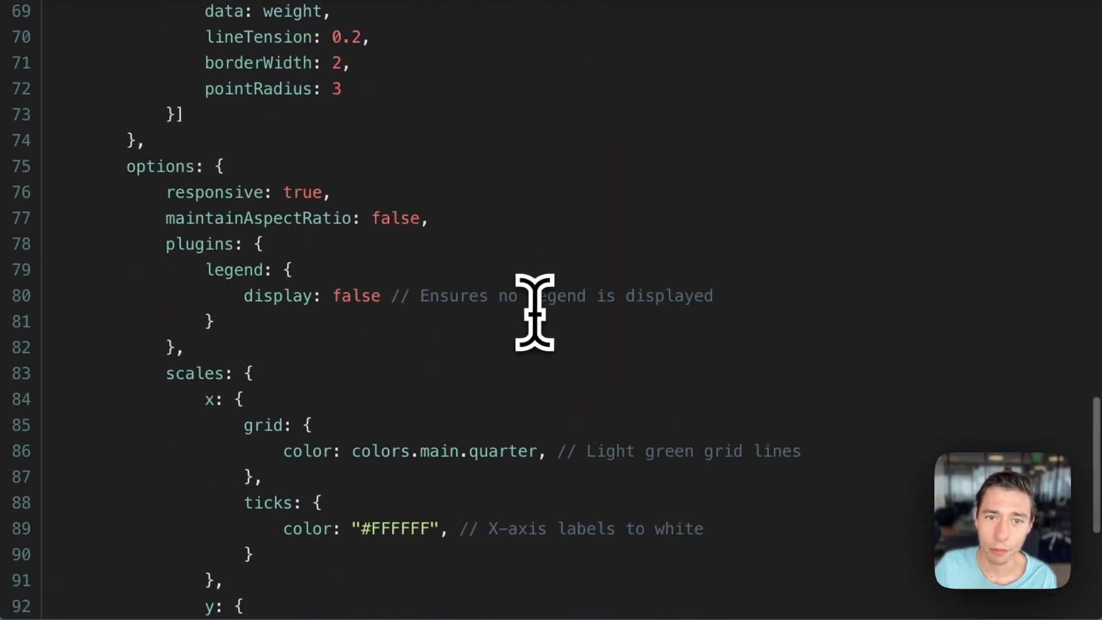
pyautogui.scroll(-4, 431, 216)
pyautogui.scroll(-3, 439, 241)
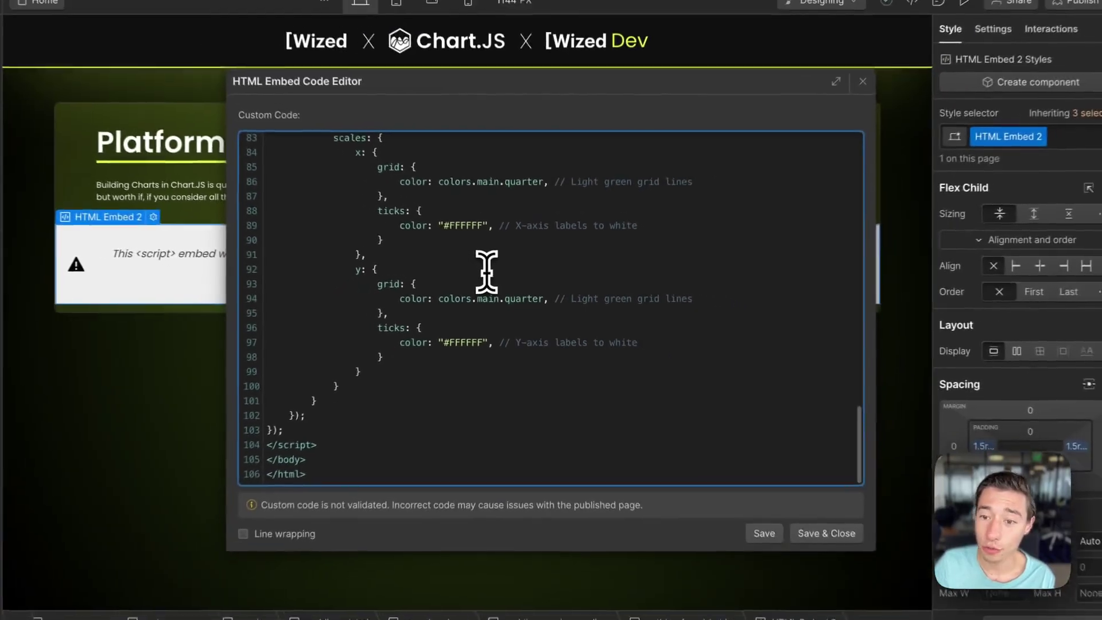
pyautogui.scroll(15, 491, 270)
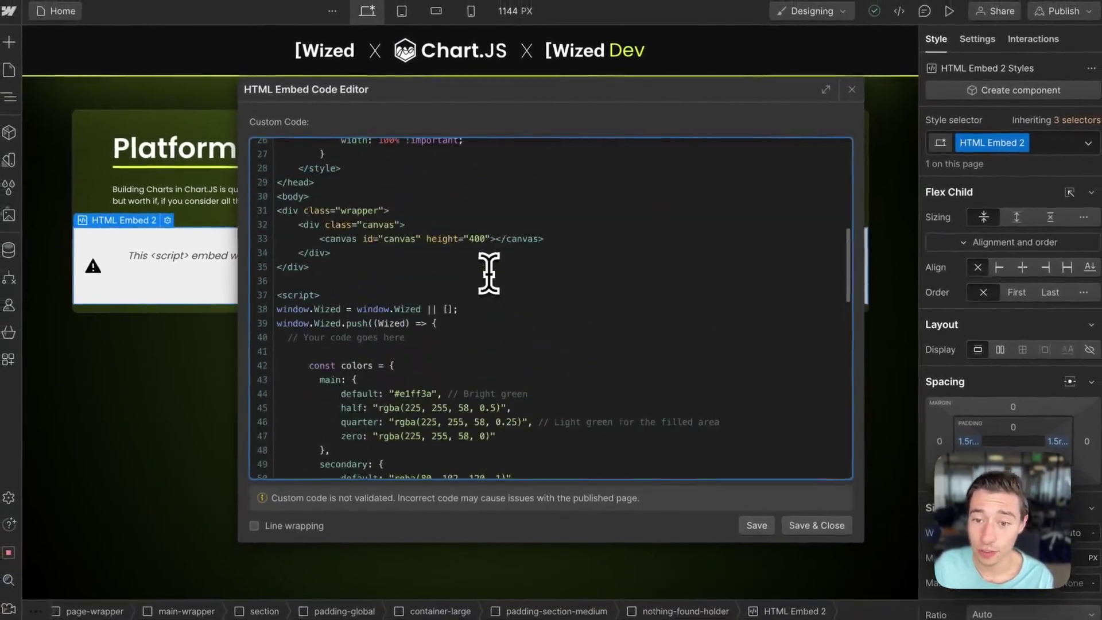
# Save the embed, publish to the staging domain, and refresh Wized attributes to render the chart.
pyautogui.click(815, 525)
pyautogui.click(1061, 13)
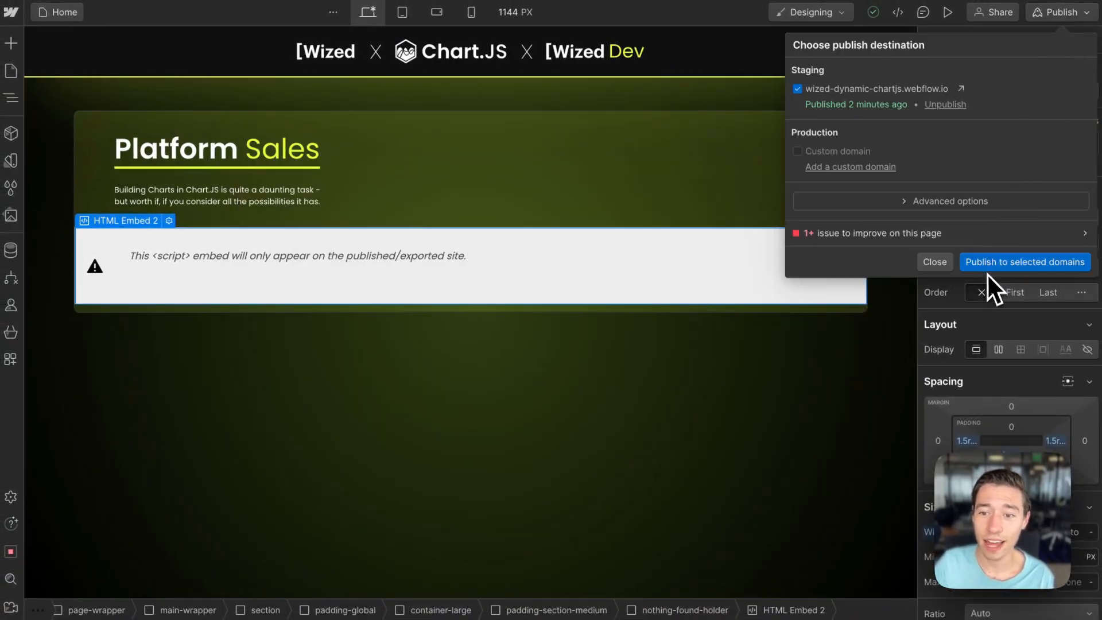
pyautogui.click(1023, 261)
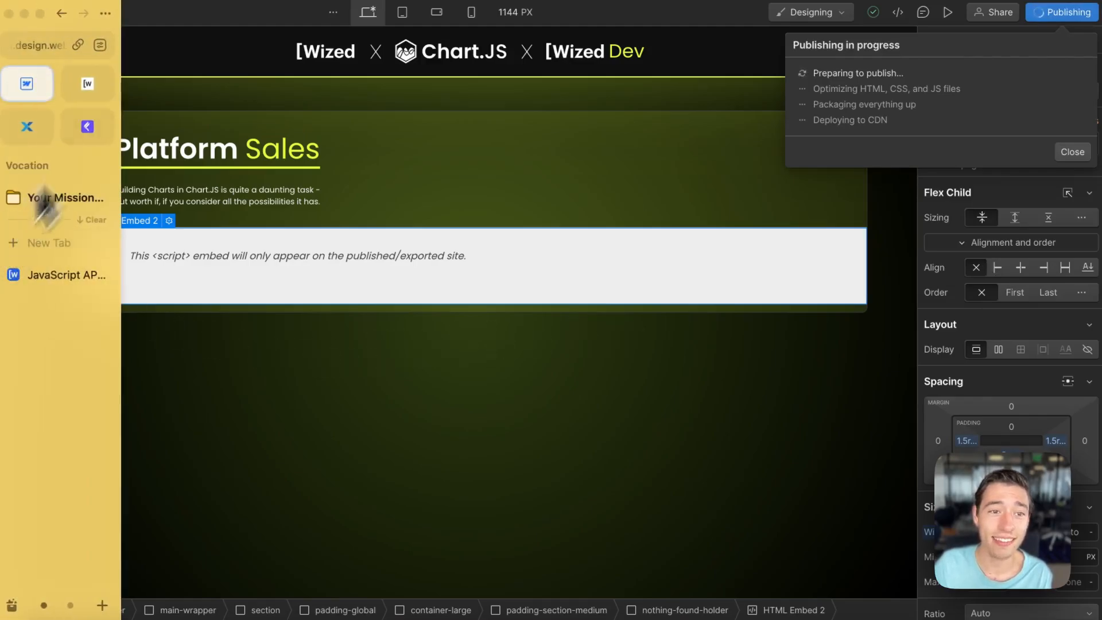
pyautogui.click(86, 83)
pyautogui.click(766, 12)
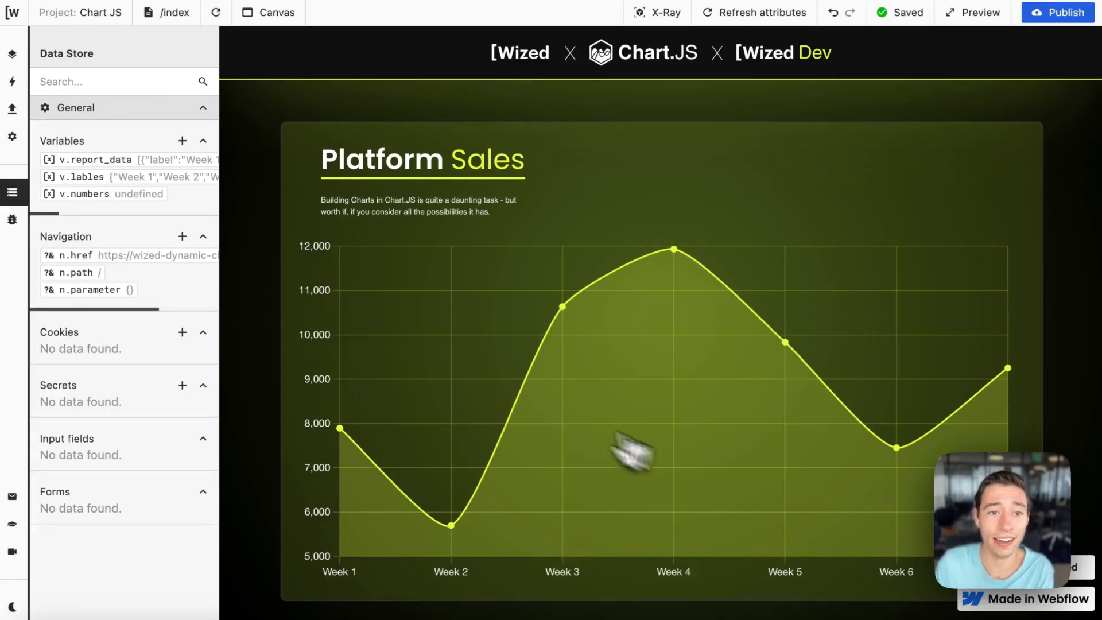
# Inspect report_data's returned array of seven weekly entries in the Function Editor.
pyautogui.click(95, 160)
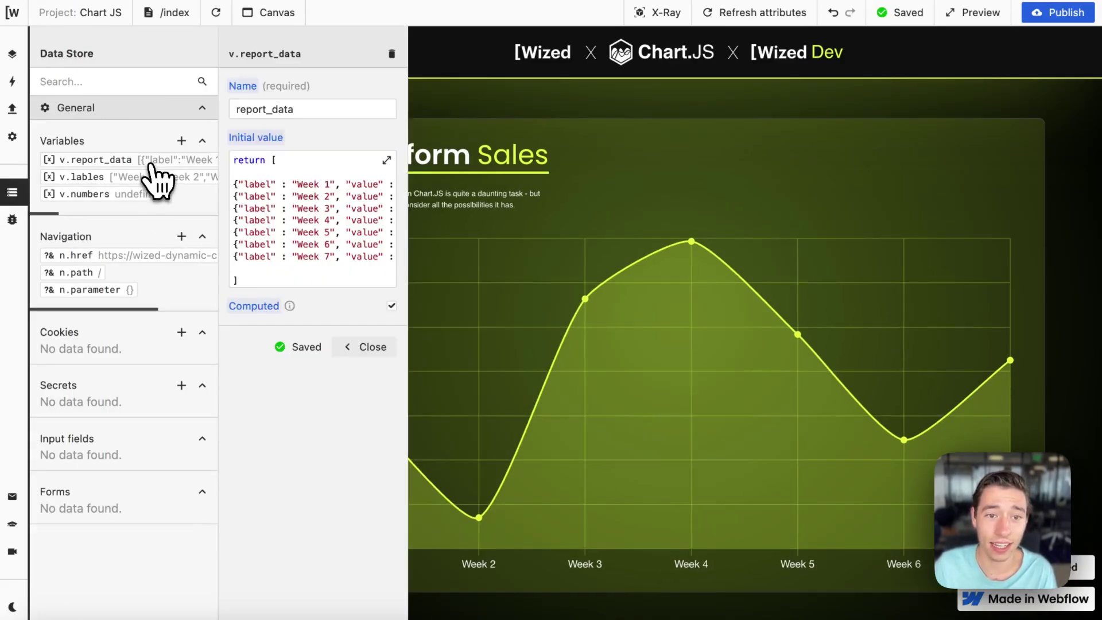
pyautogui.click(319, 219)
pyautogui.click(497, 355)
pyautogui.moveTo(465, 369); pyautogui.dragTo(412, 214)
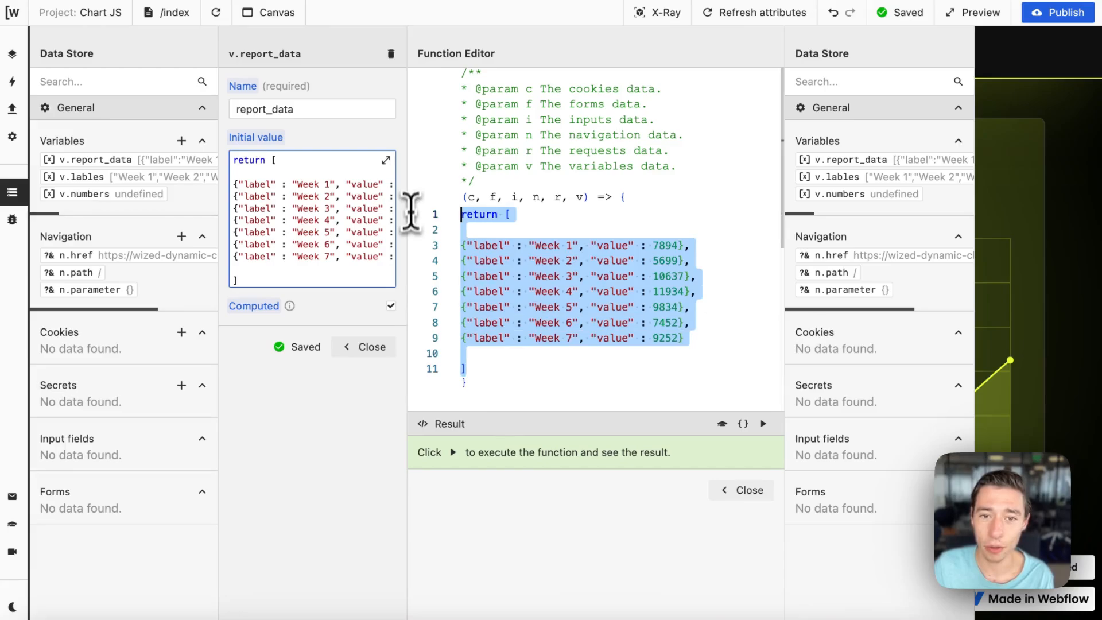
pyautogui.click(656, 372)
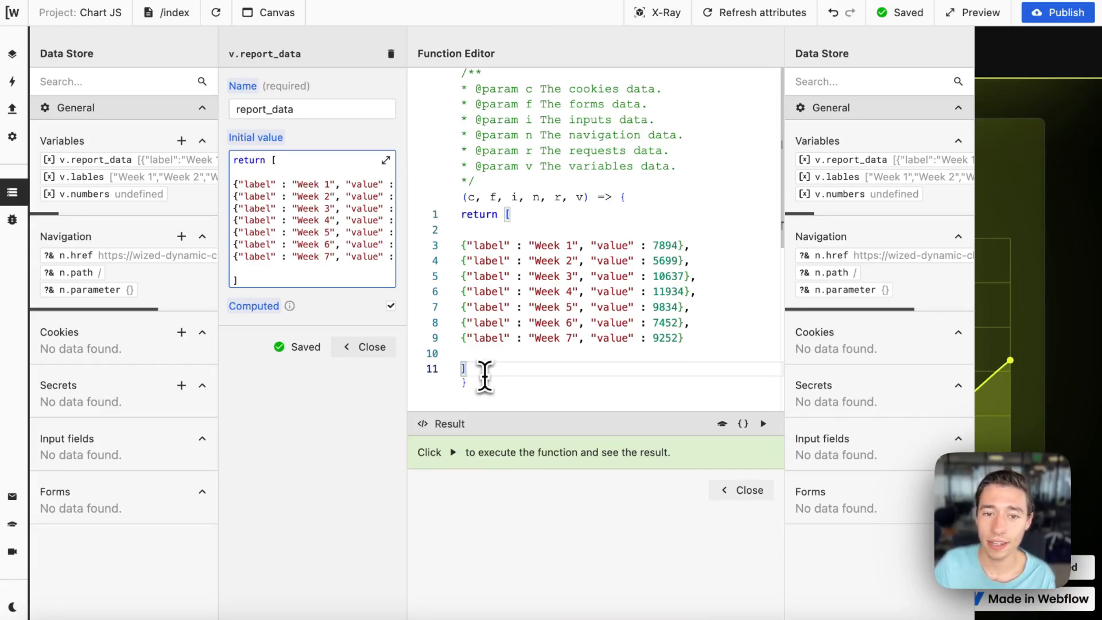
pyautogui.moveTo(469, 373); pyautogui.dragTo(471, 248)
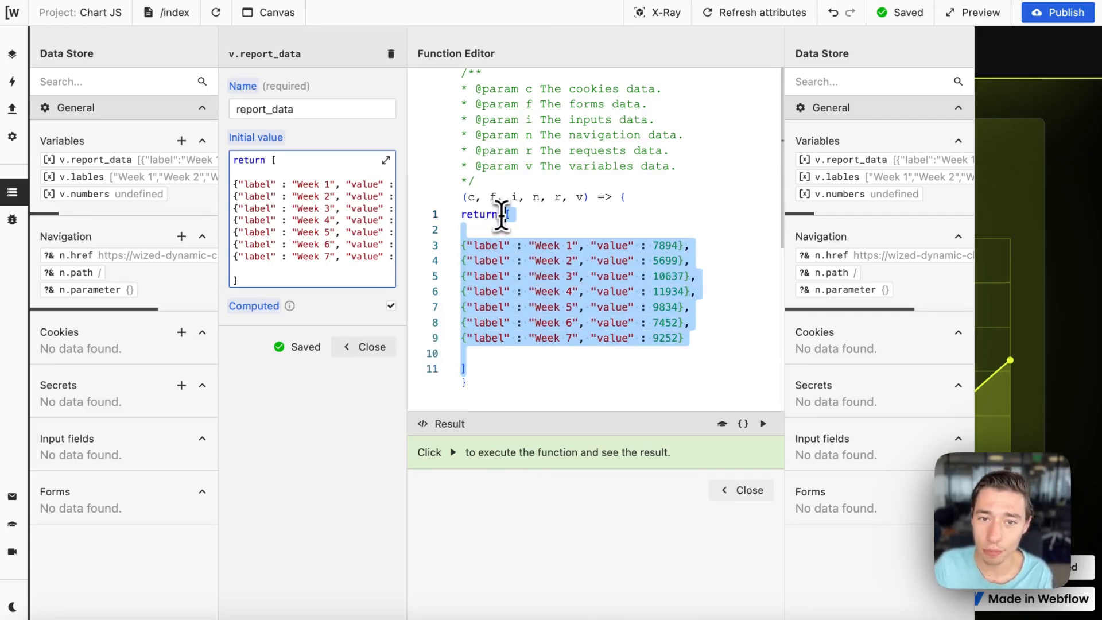
pyautogui.click(495, 371)
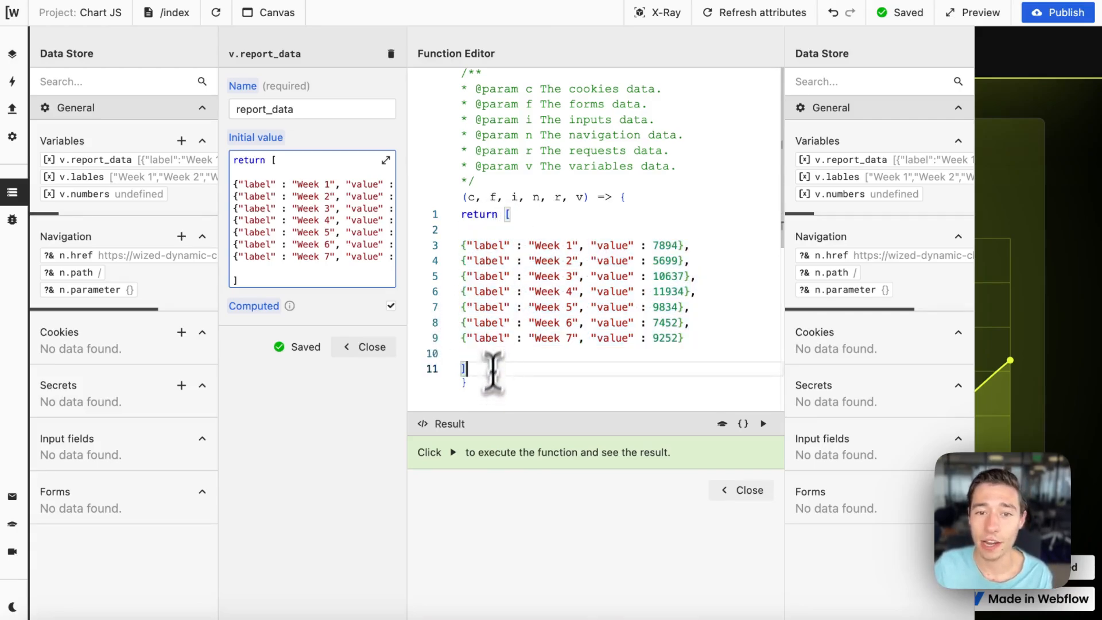
pyautogui.moveTo(483, 276); pyautogui.dragTo(495, 337)
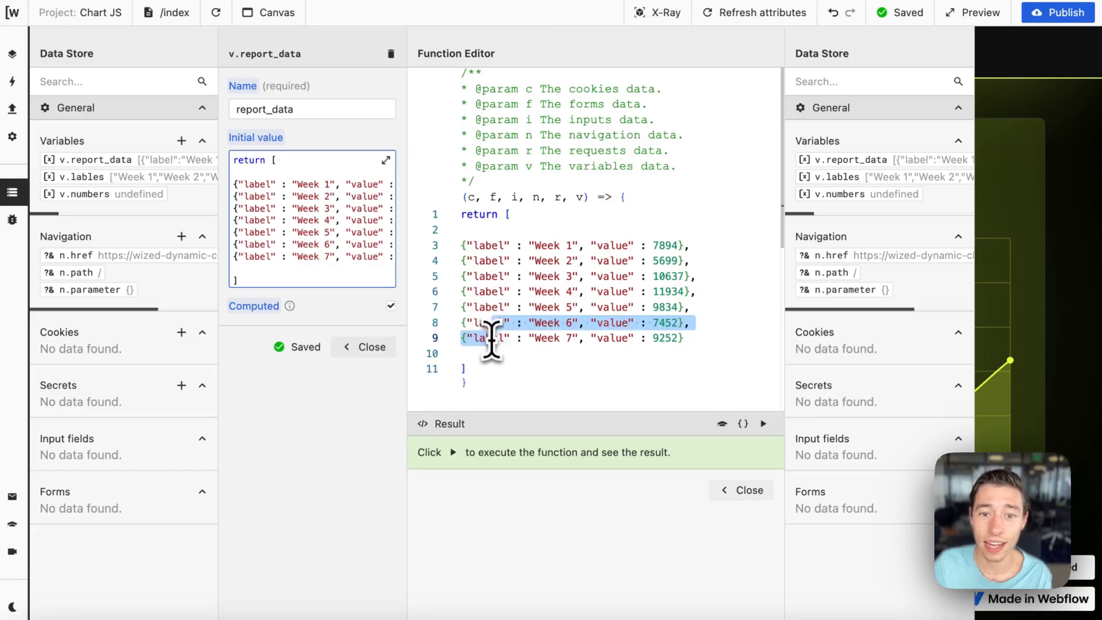
pyautogui.click(562, 337)
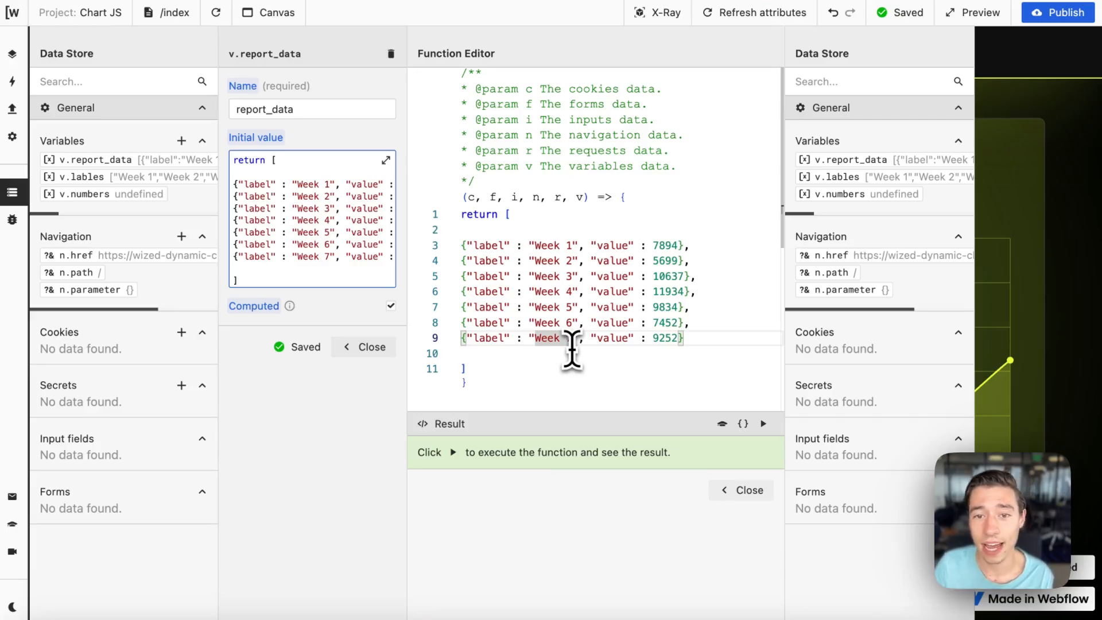
# Point out the label and value keys on the week lines, then move to the lables variable.
pyautogui.doubleClick(489, 307)
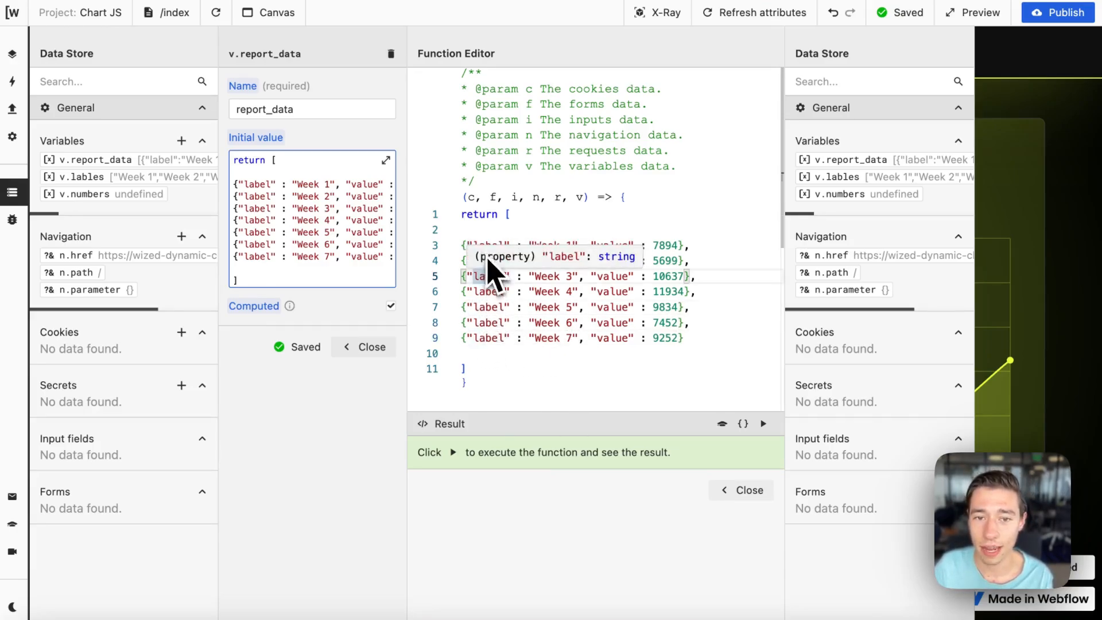
pyautogui.click(487, 291)
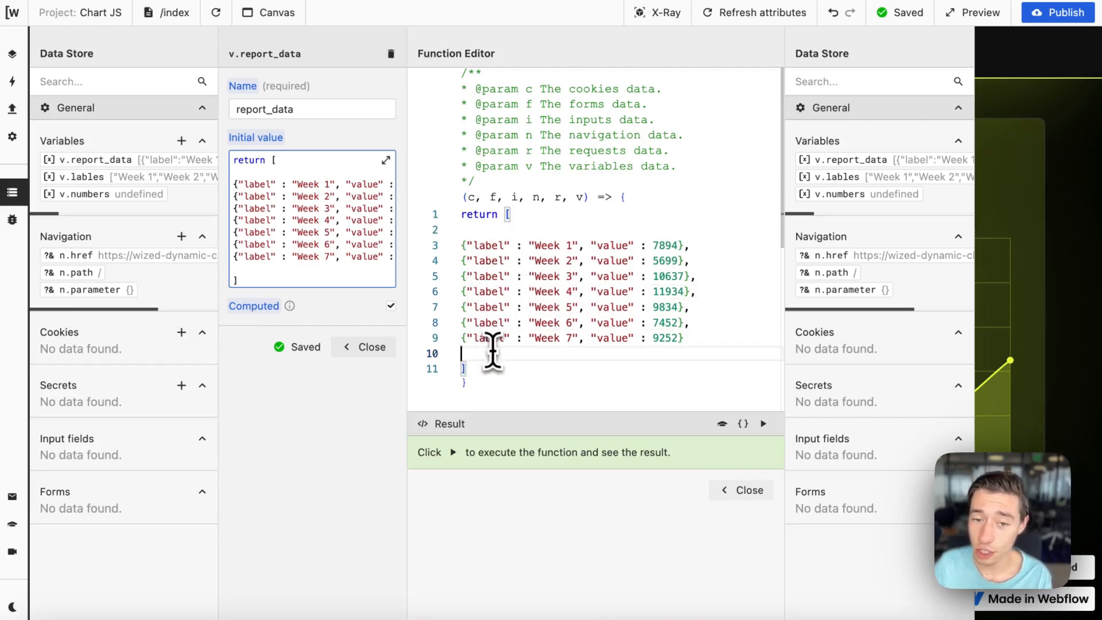
pyautogui.click(490, 337)
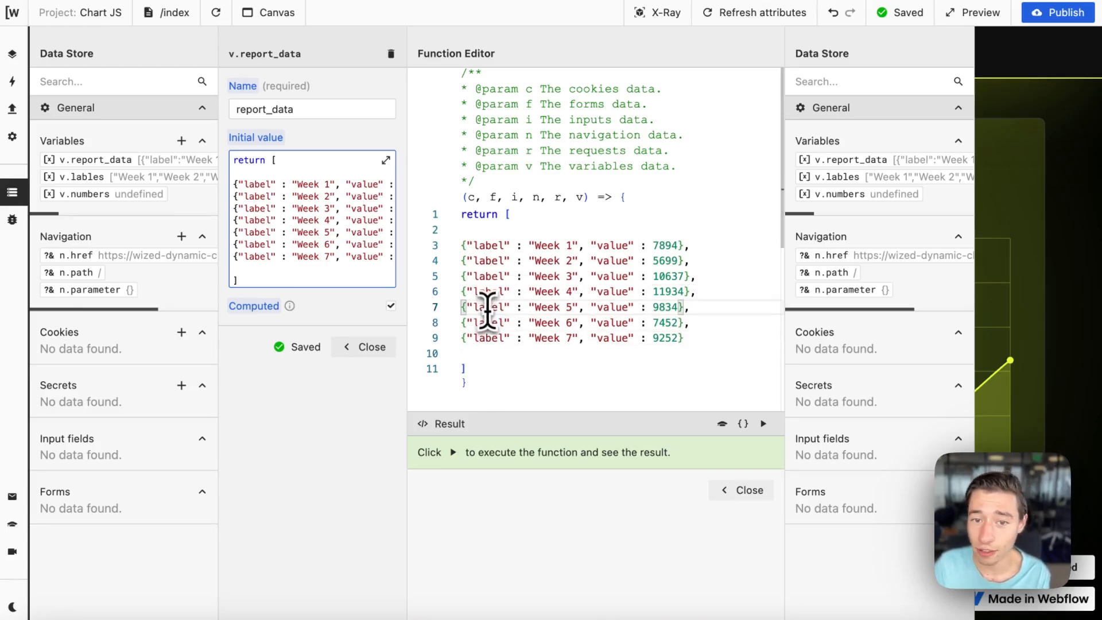
pyautogui.doubleClick(489, 291)
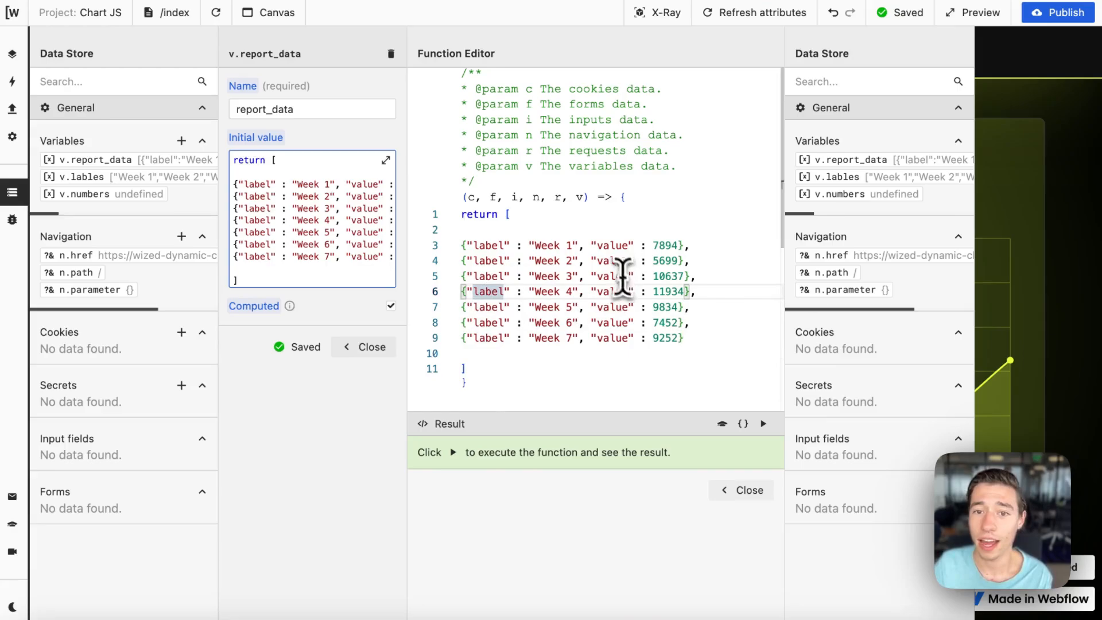
pyautogui.doubleClick(615, 246)
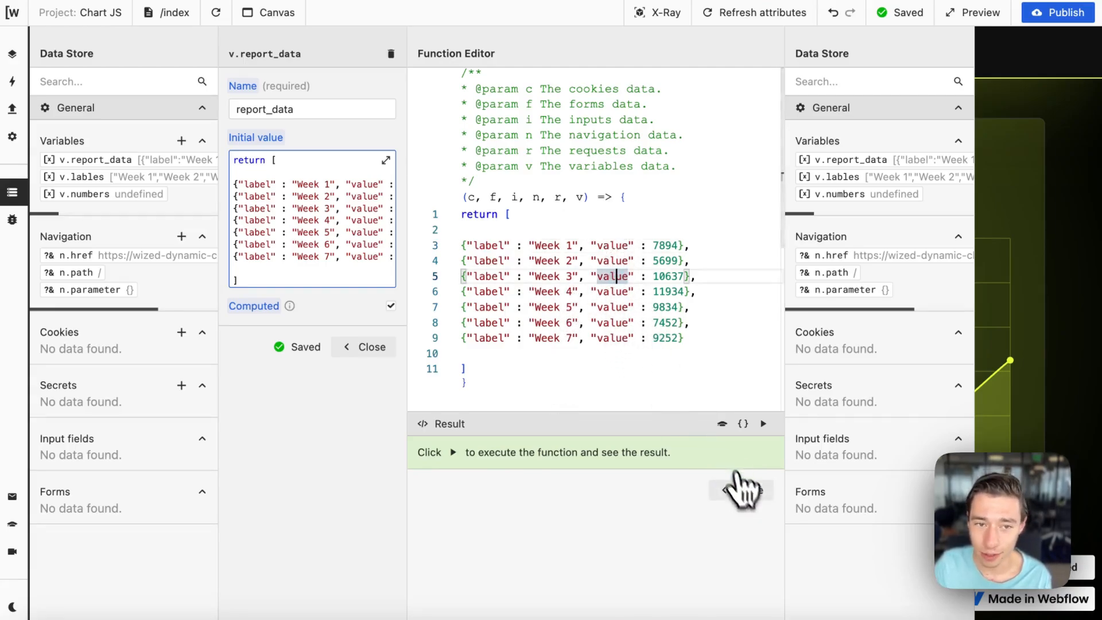
pyautogui.click(745, 490)
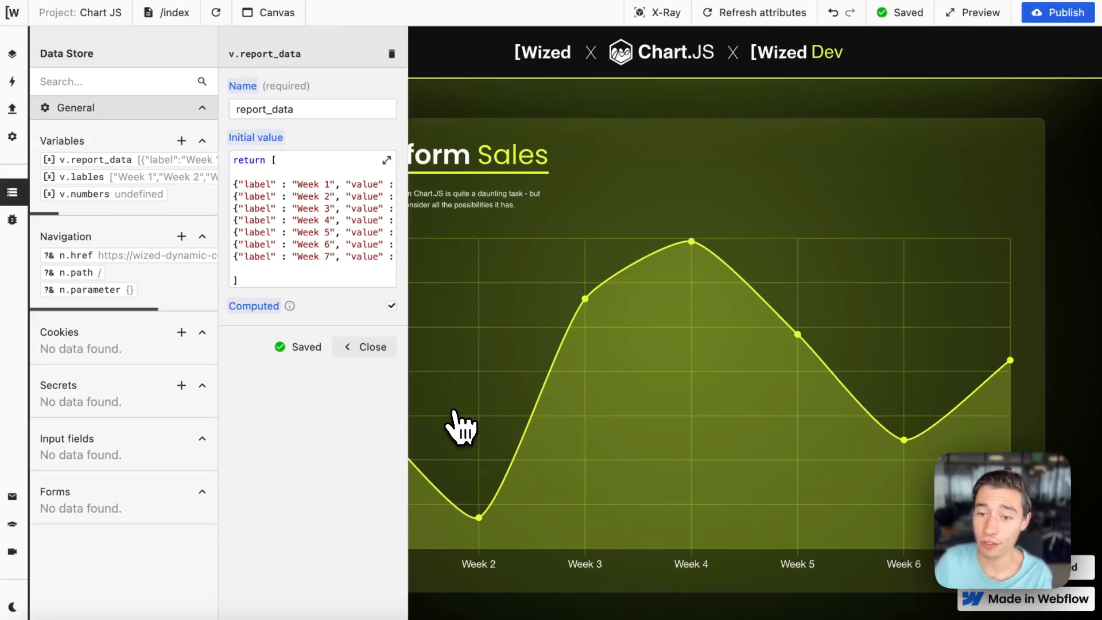
pyautogui.click(151, 179)
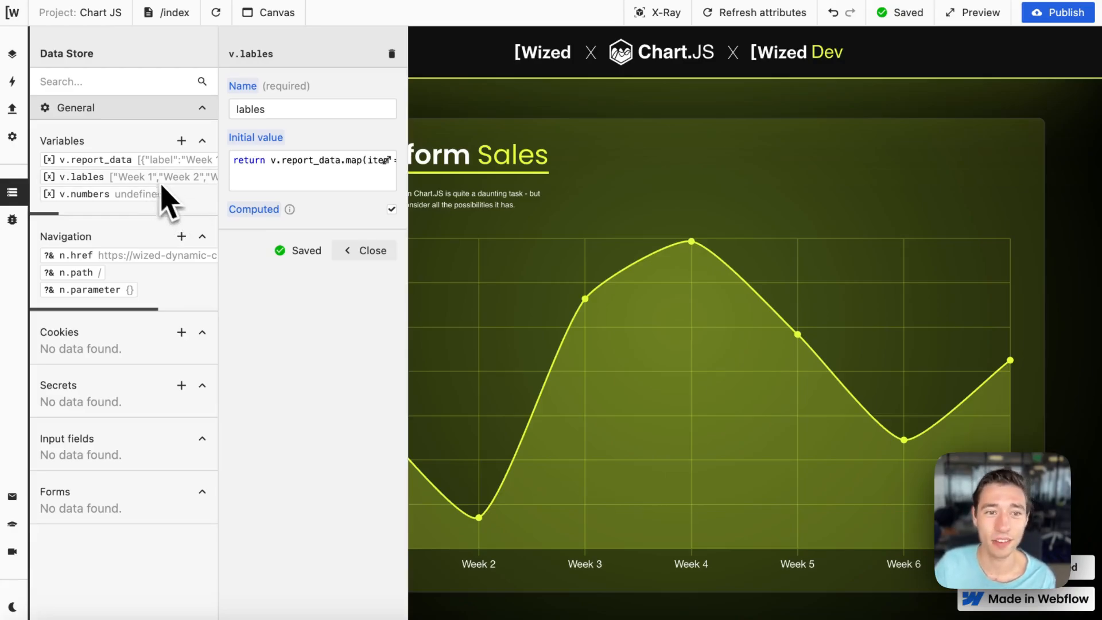
# Run lables to preview Week 1–7 and trace its report_data.map(item => item.label) code.
pyautogui.click(267, 167)
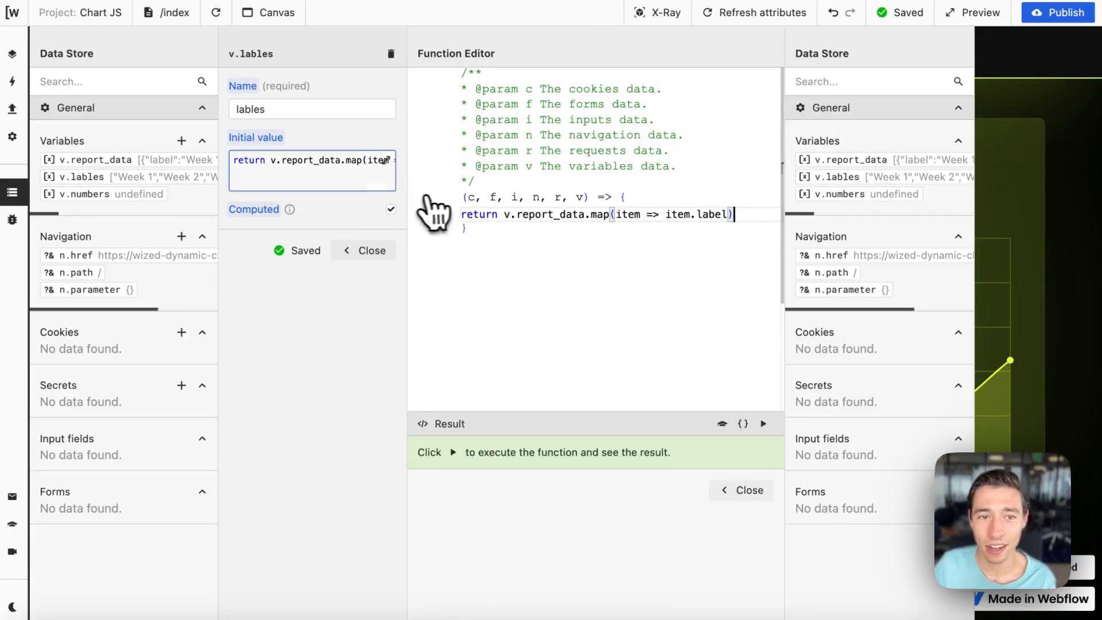
pyautogui.click(763, 424)
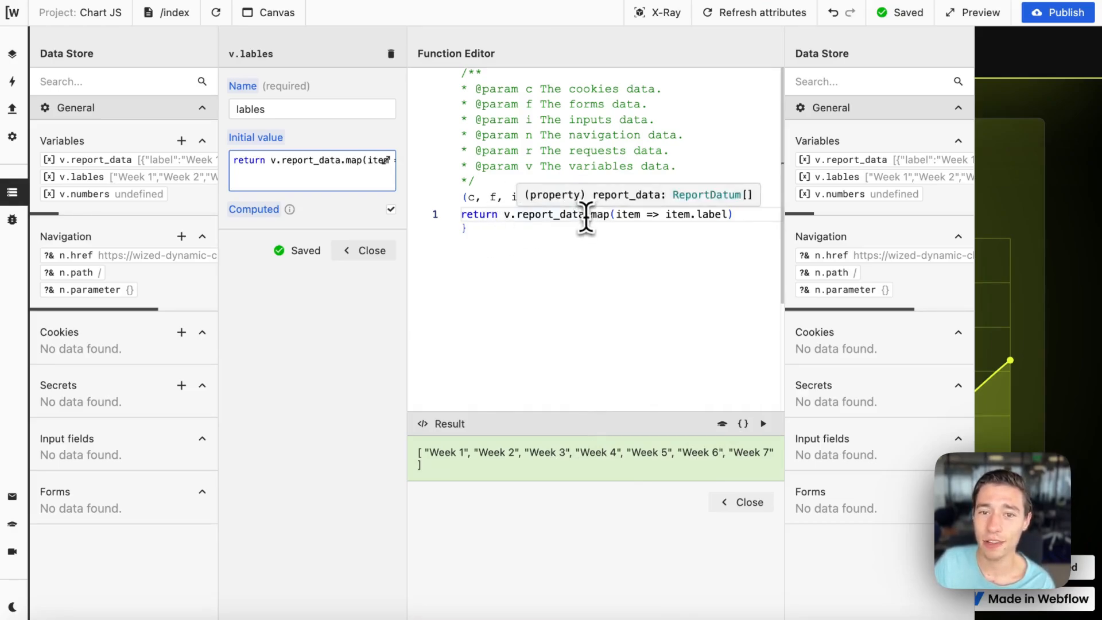
pyautogui.doubleClick(552, 215)
pyautogui.click(579, 249)
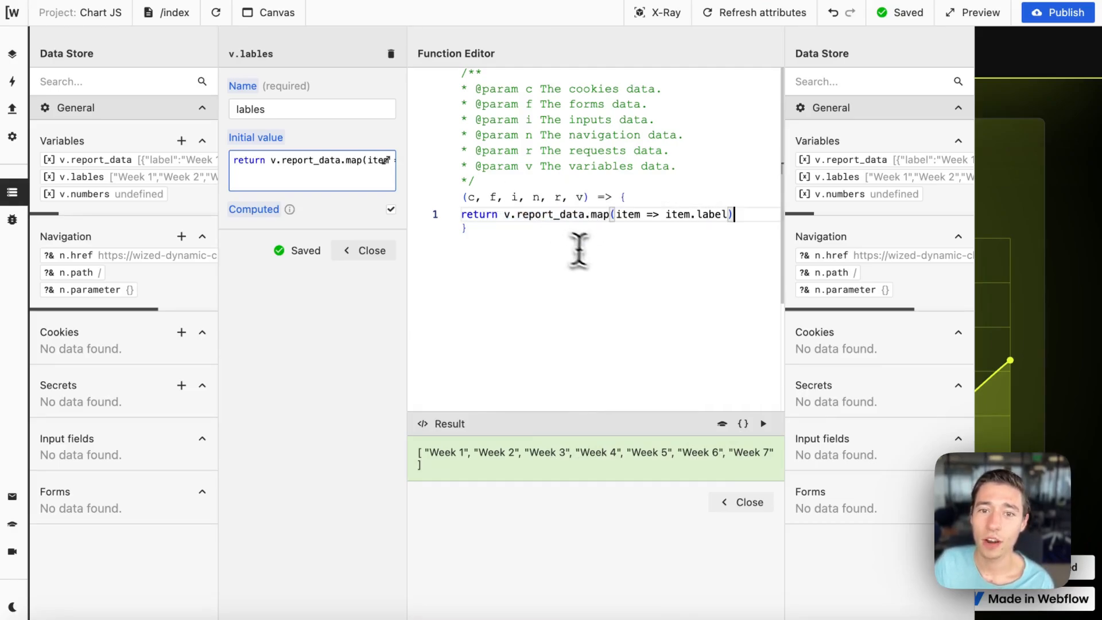
pyautogui.doubleClick(599, 215)
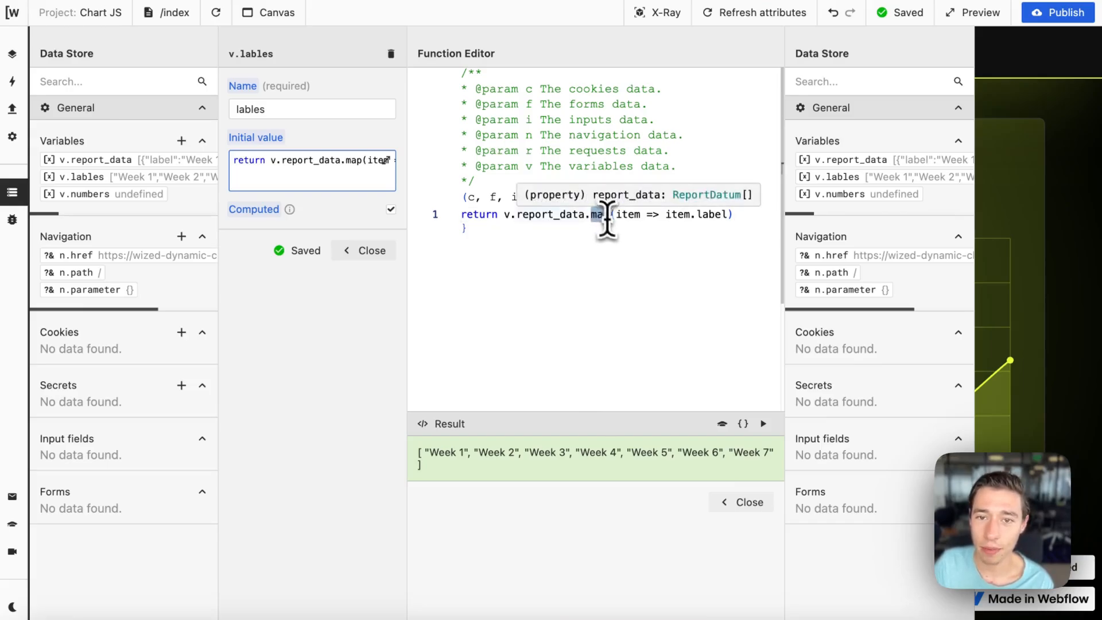
pyautogui.click(626, 253)
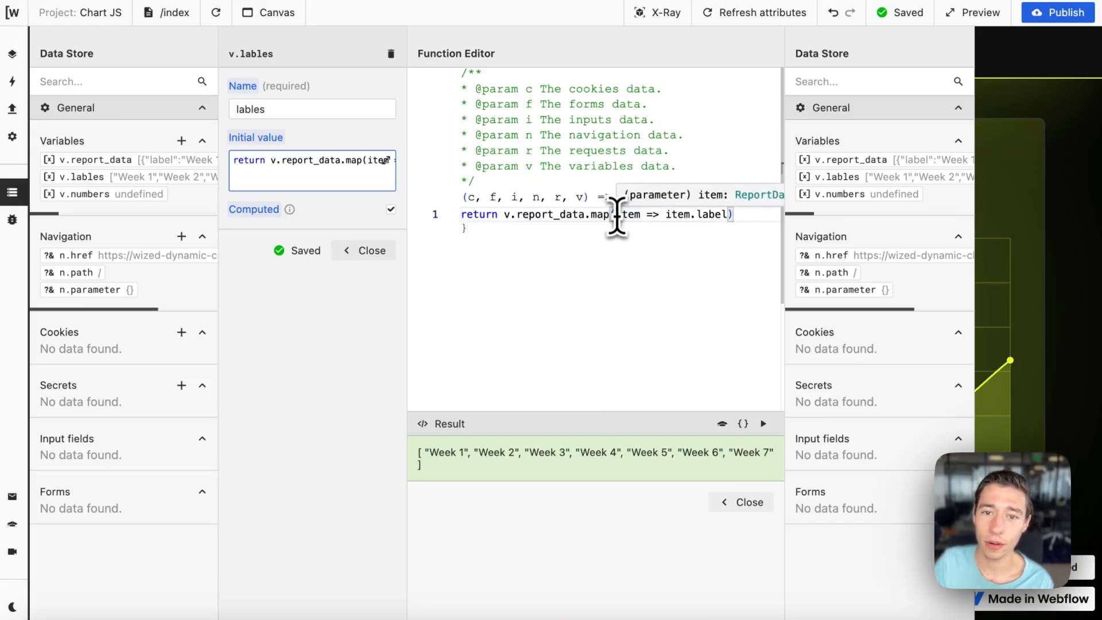
pyautogui.doubleClick(622, 215)
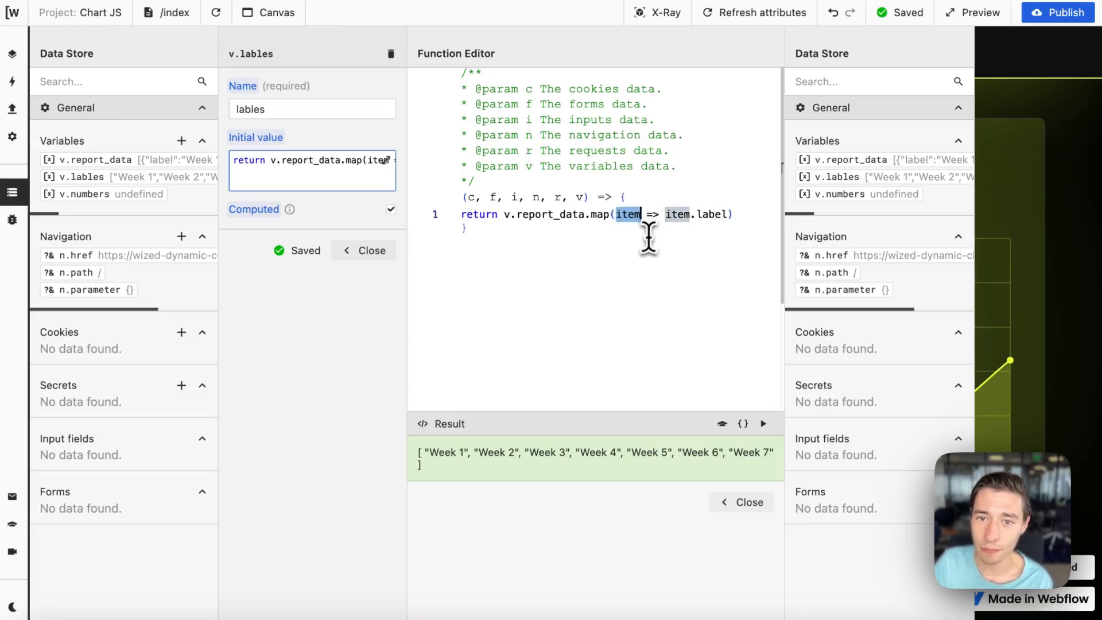
pyautogui.click(648, 237)
pyautogui.moveTo(697, 214); pyautogui.dragTo(732, 215)
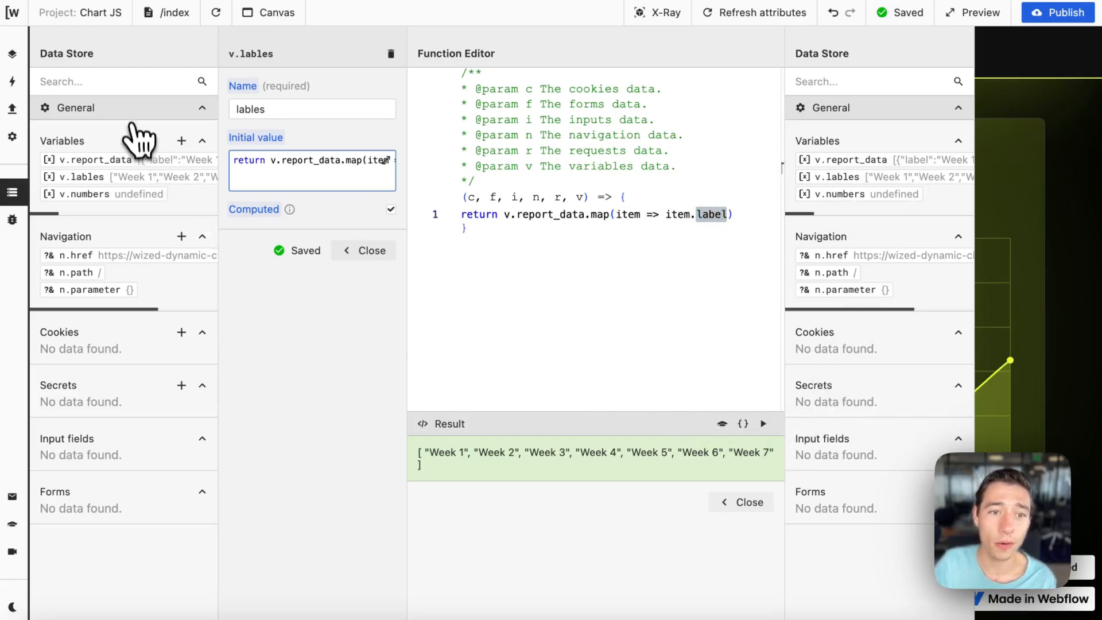
pyautogui.click(139, 160)
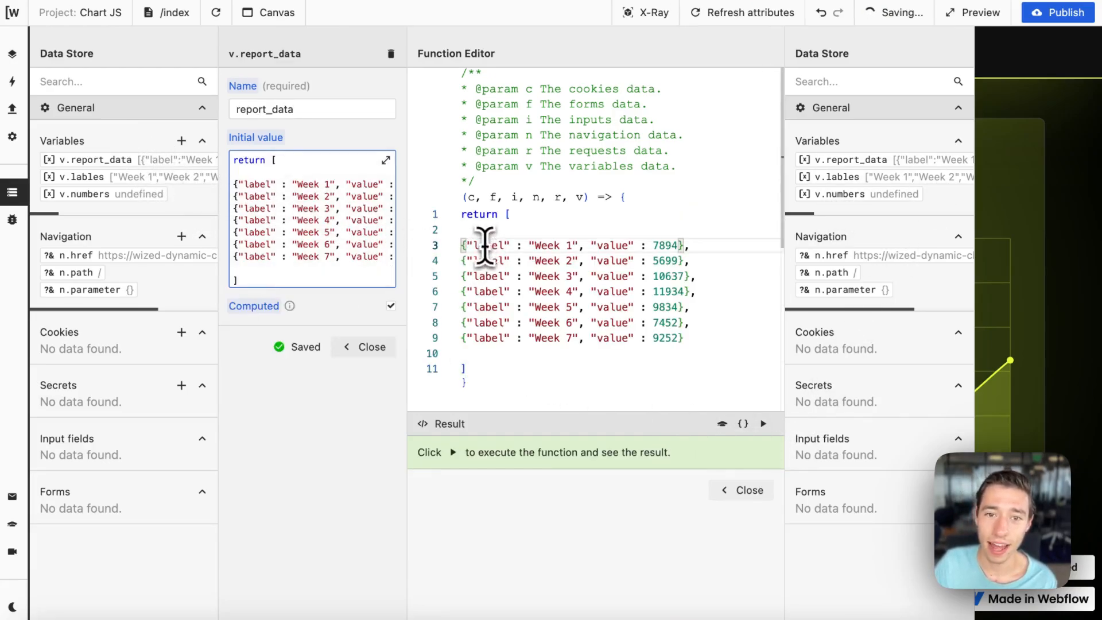
# Highlight the label keys across report_data's seven week entries before returning to lables.
pyautogui.doubleClick(488, 277)
pyautogui.click(485, 292)
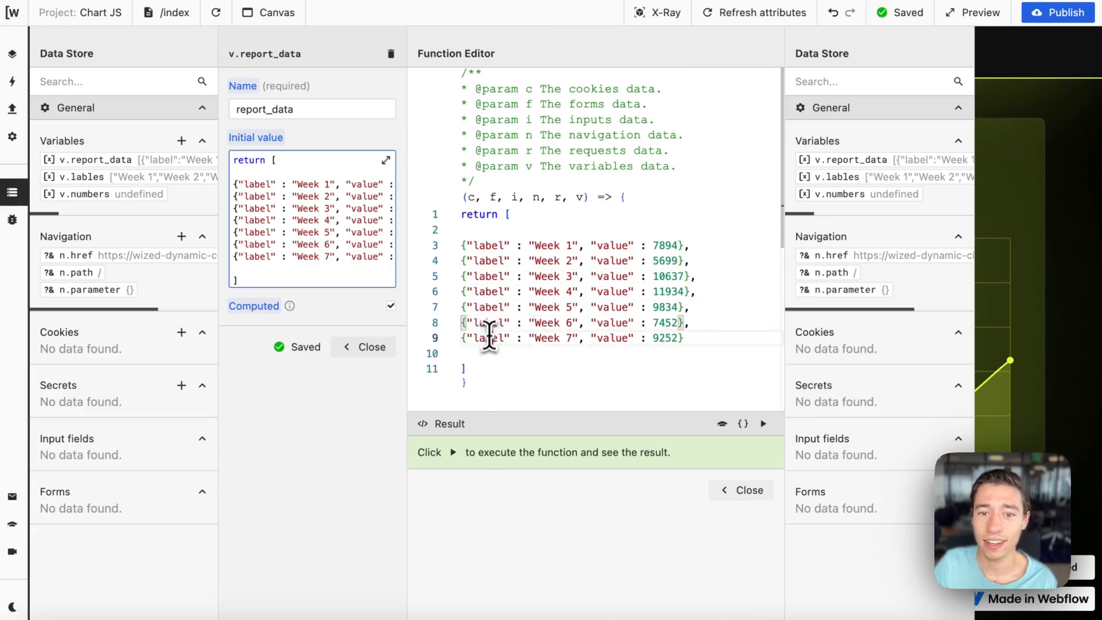
pyautogui.moveTo(536, 250); pyautogui.dragTo(578, 337)
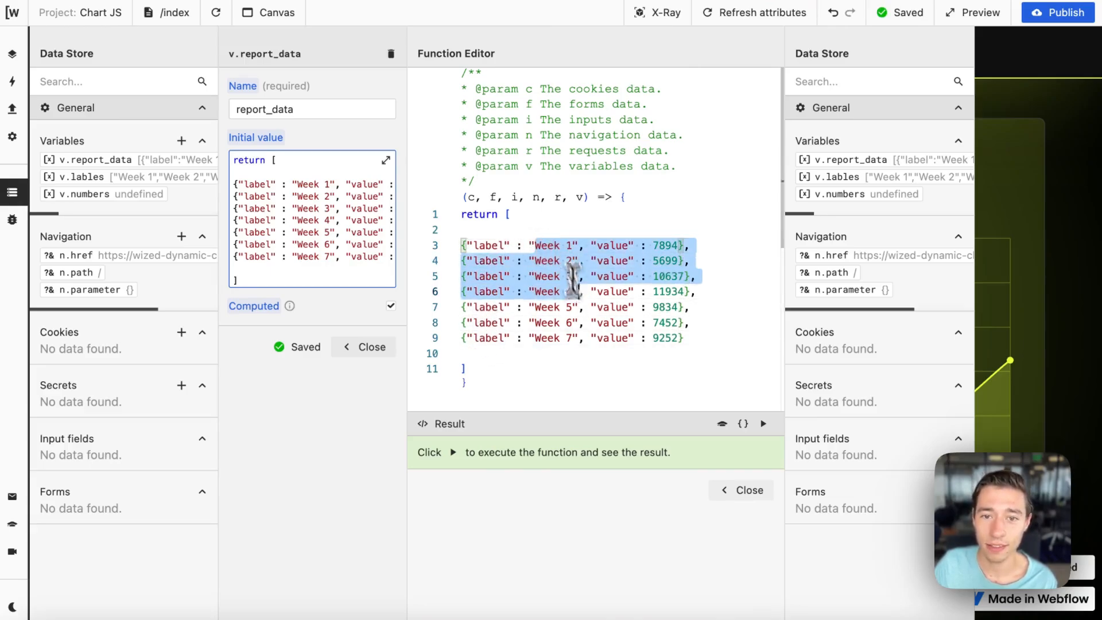
pyautogui.click(689, 339)
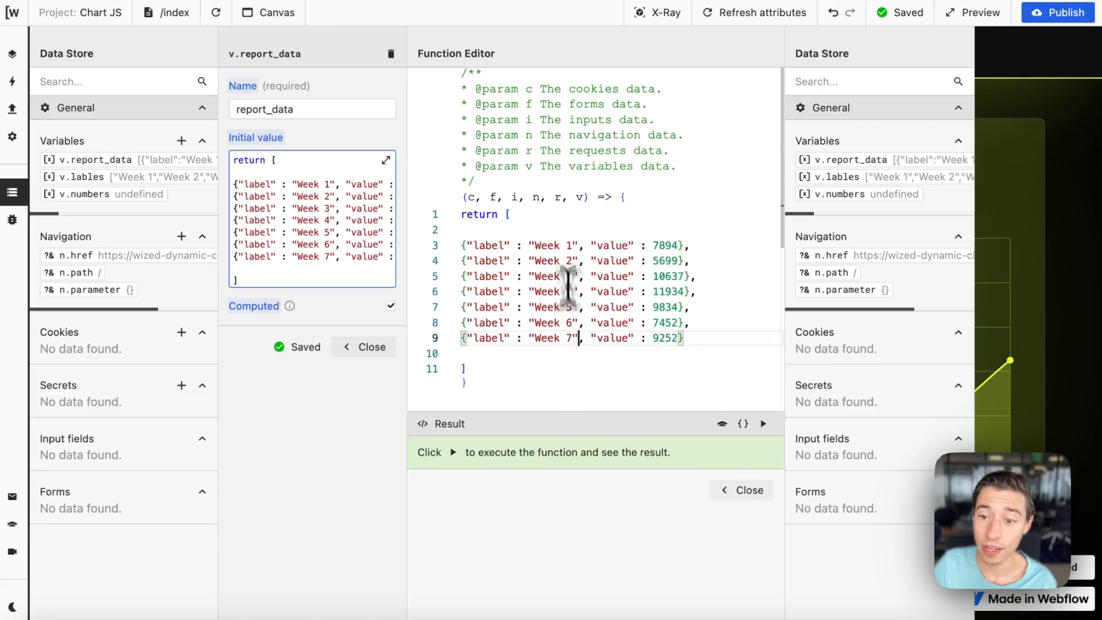
pyautogui.click(84, 176)
# Run the lables function to show Week 1 through Week 7, then close its editors to reveal the chart.
pyautogui.click(310, 168)
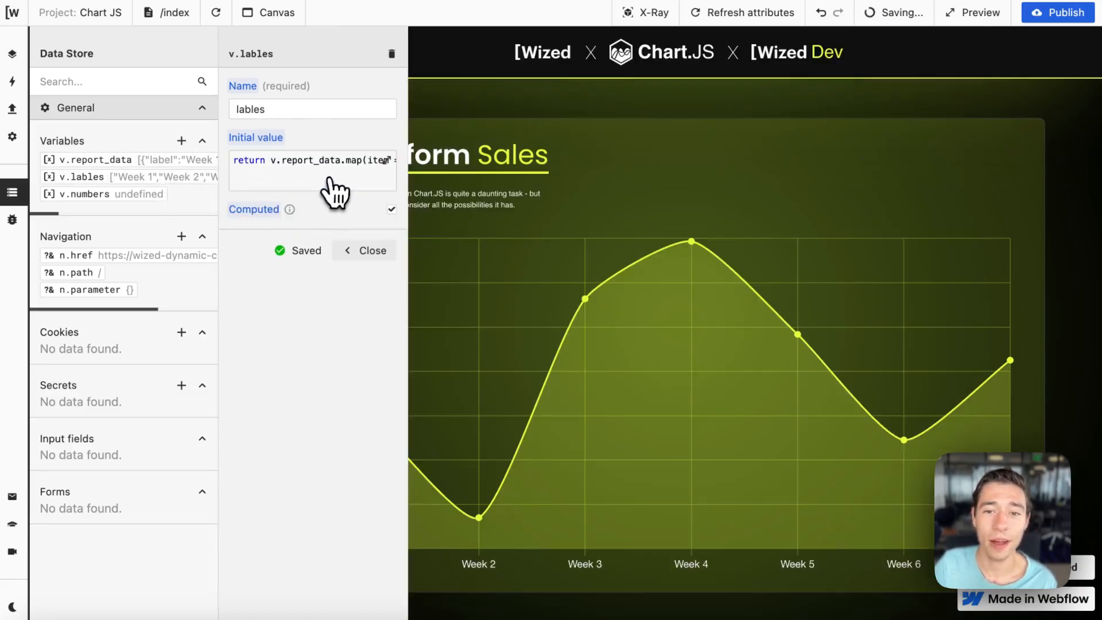
pyautogui.click(392, 179)
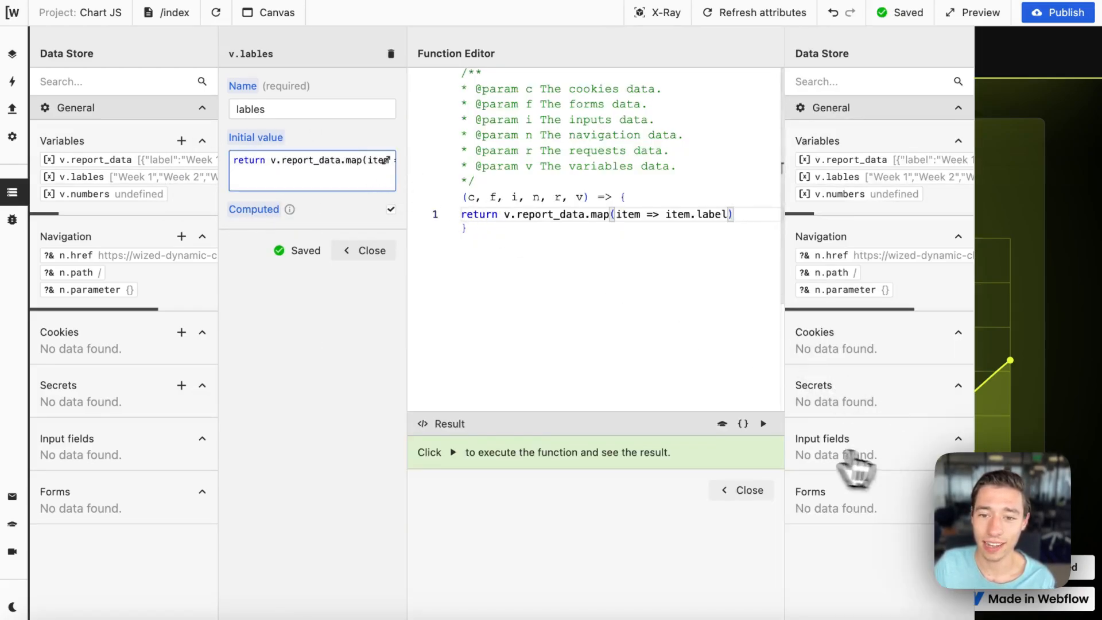
pyautogui.click(763, 424)
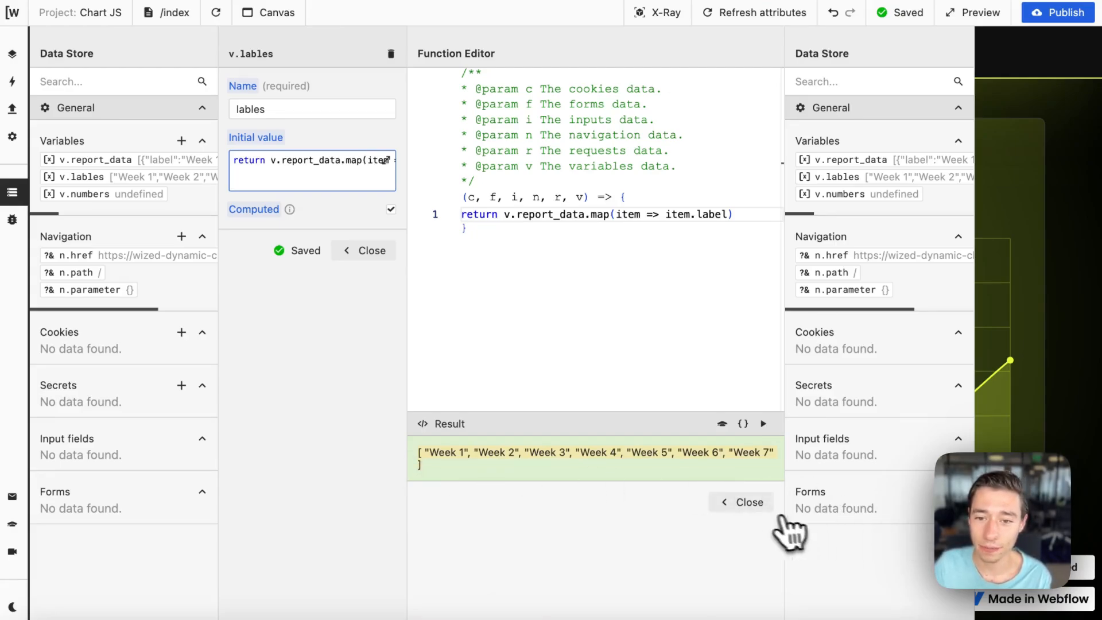
pyautogui.click(750, 502)
pyautogui.click(366, 251)
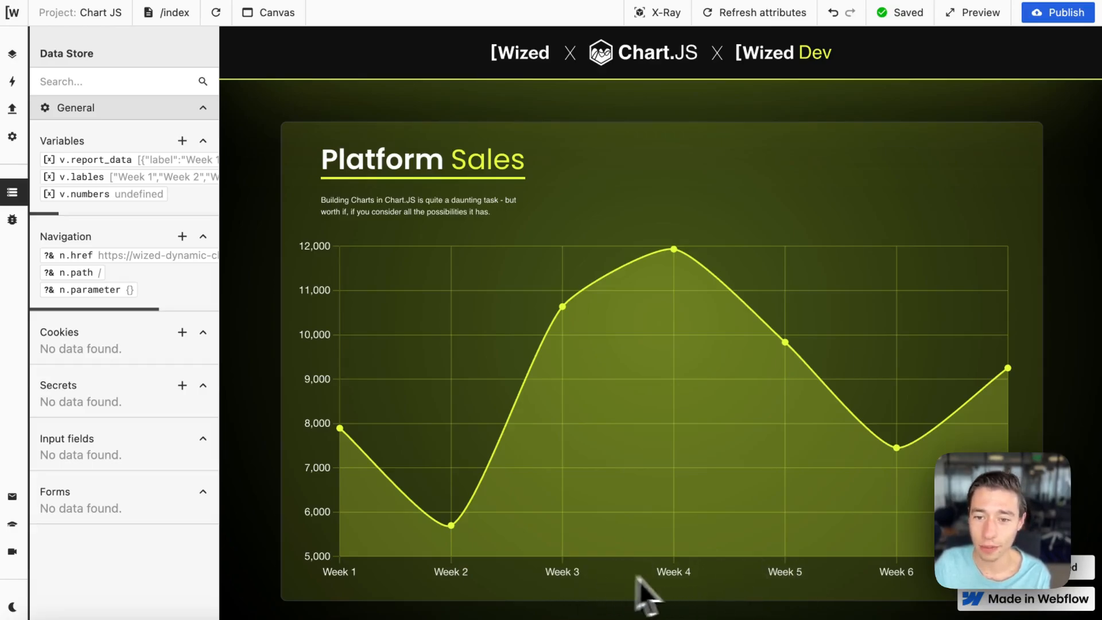
# Rename numbers to numbers7 and back to numbers, refreshing attributes, then edit its computed code.
pyautogui.click(155, 194)
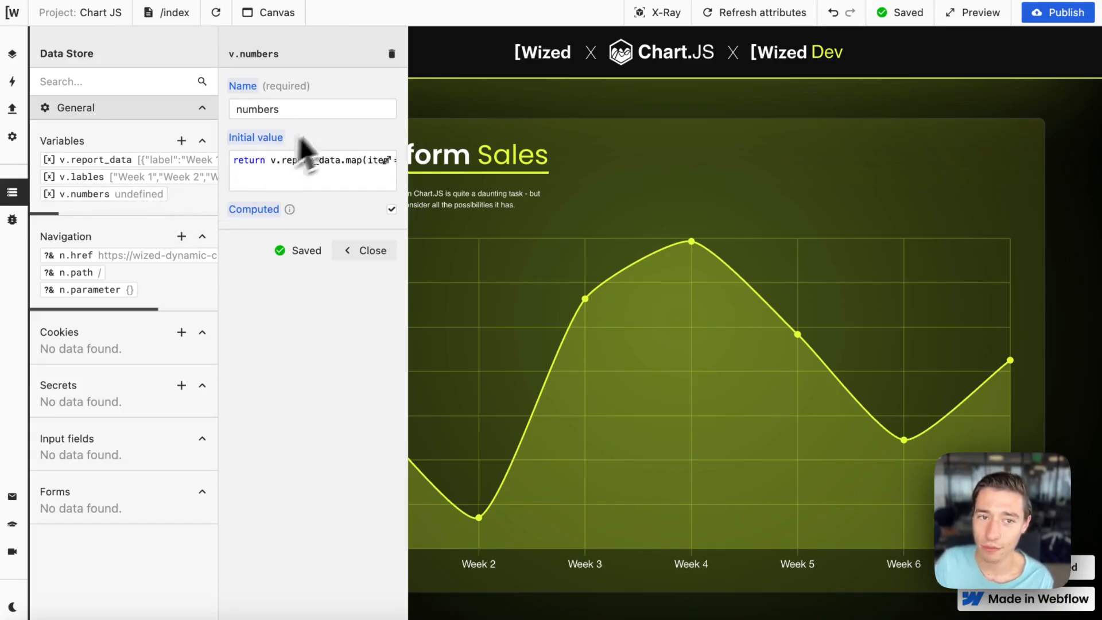
pyautogui.click(323, 110)
pyautogui.write('7')
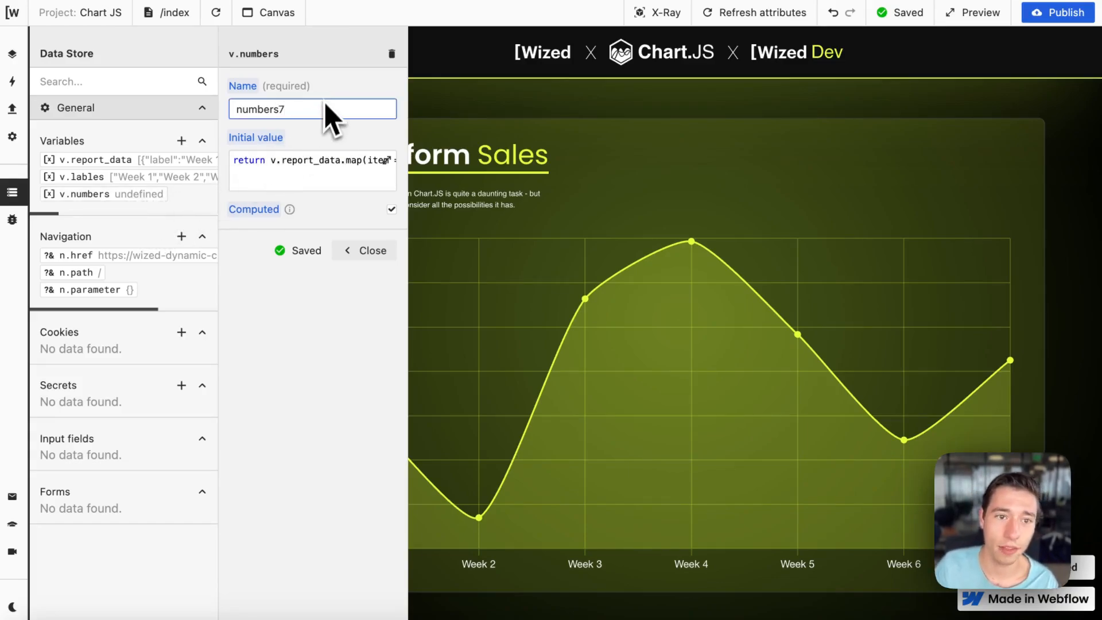
pyautogui.press('Return')
pyautogui.click(753, 12)
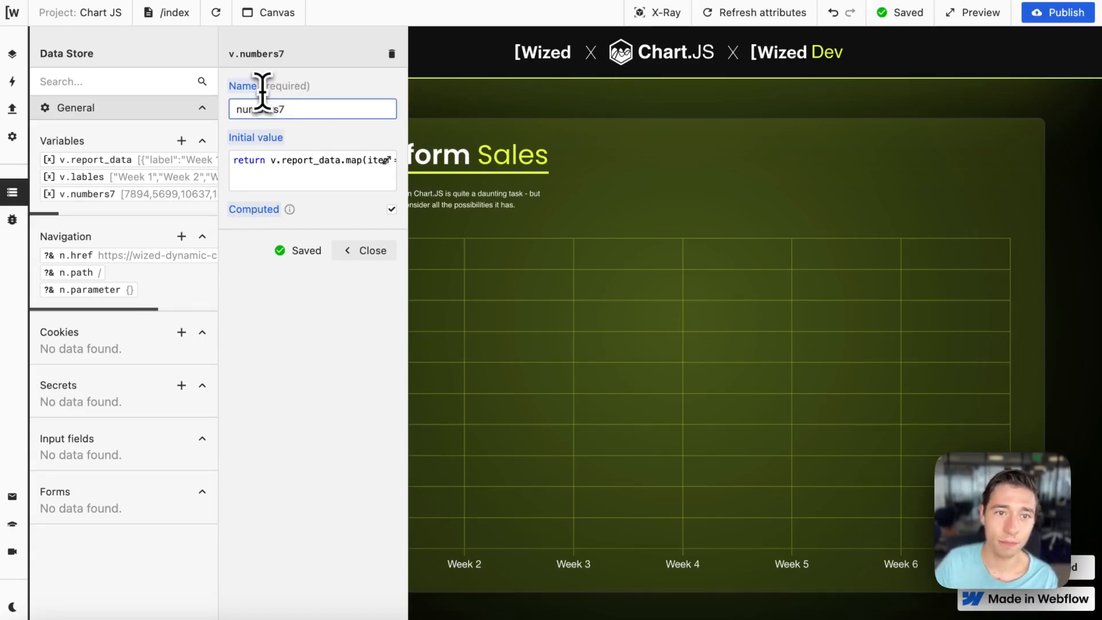
pyautogui.press('Return')
pyautogui.click(753, 12)
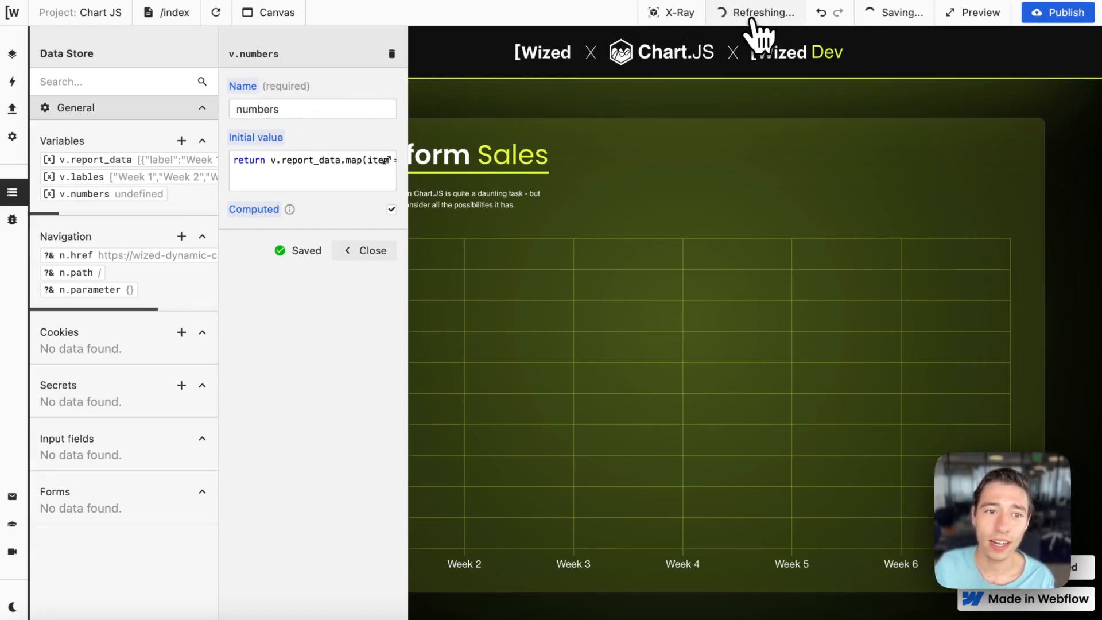
pyautogui.click(354, 160)
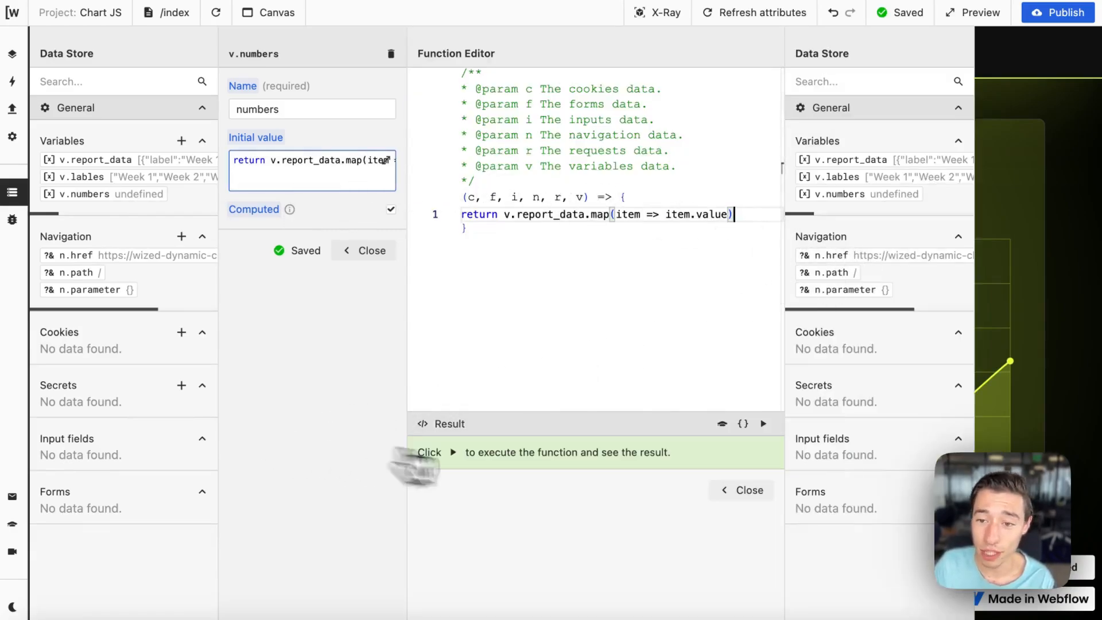
# Run numbers to return the seven sales values and highlight its report_data and value references.
pyautogui.click(763, 424)
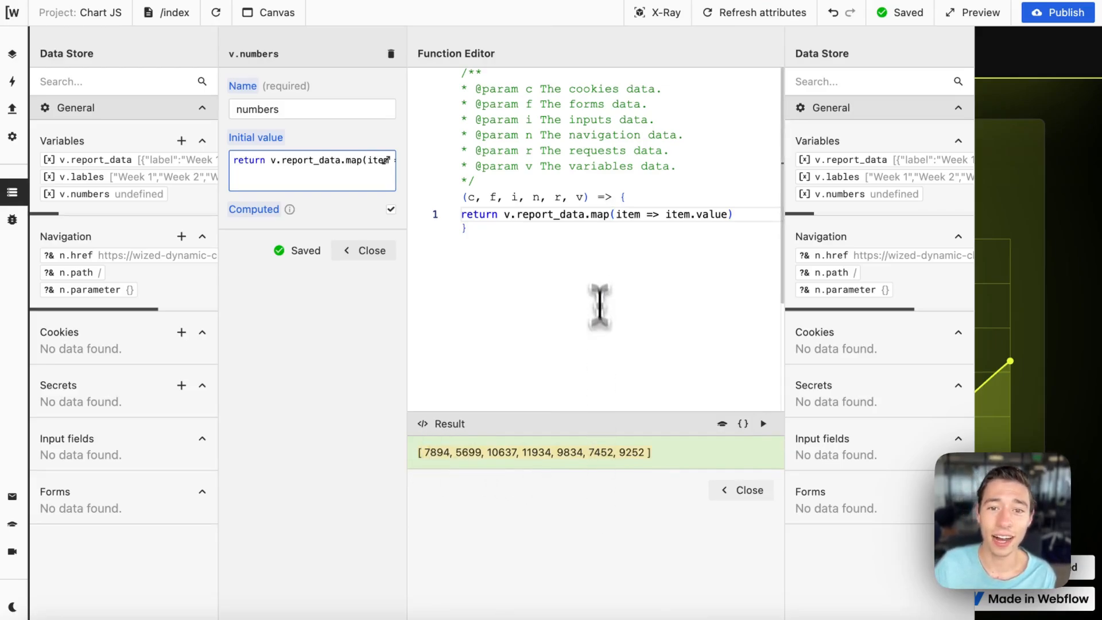
pyautogui.moveTo(505, 215); pyautogui.dragTo(588, 215)
pyautogui.click(733, 215)
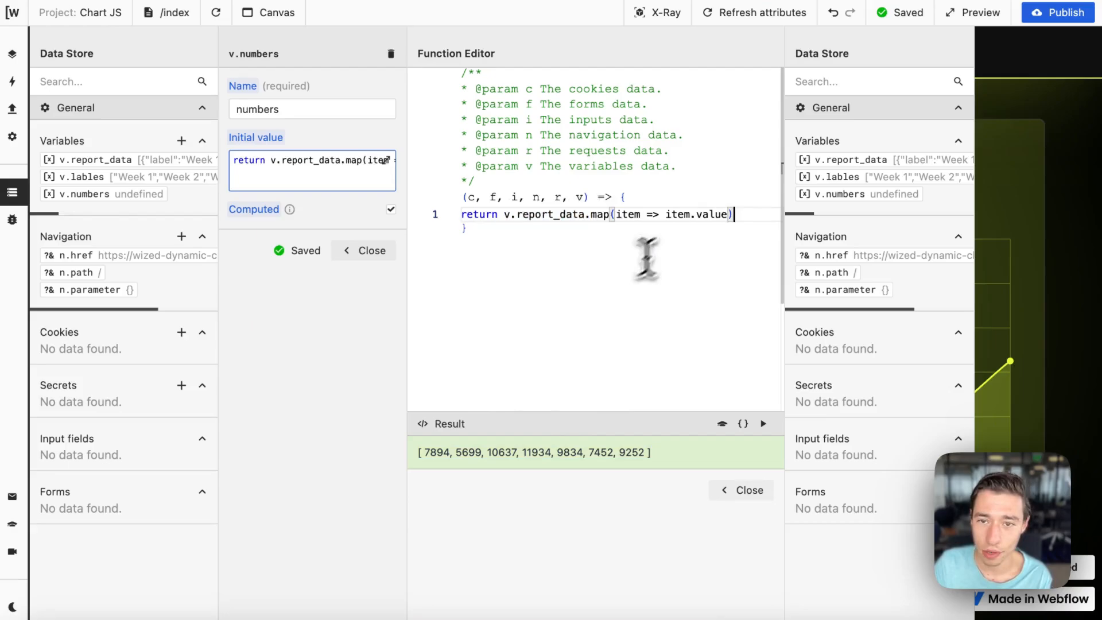
pyautogui.moveTo(676, 214)
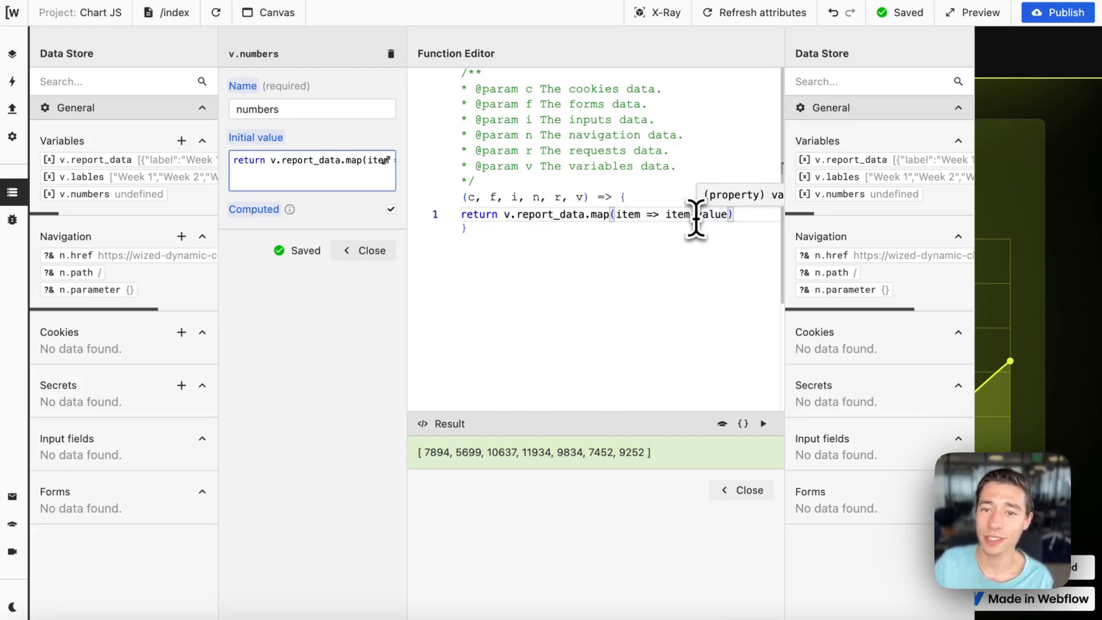
pyautogui.moveTo(695, 215); pyautogui.dragTo(728, 214)
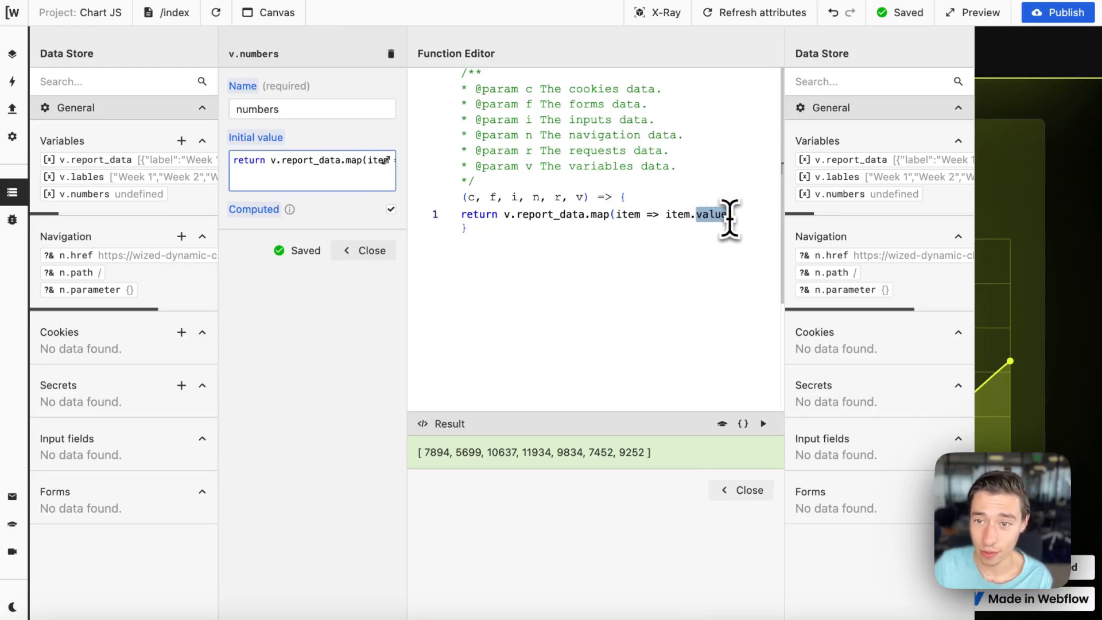
pyautogui.click(152, 197)
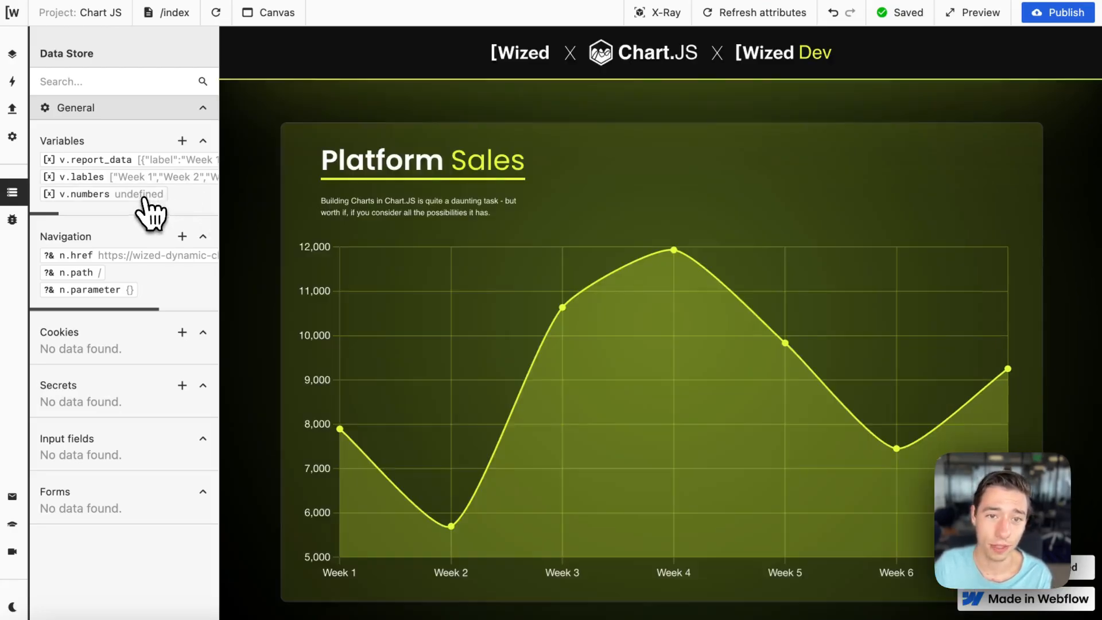
pyautogui.click(155, 195)
# Review report_data's week entries that feed the numbers variable.
pyautogui.click(96, 160)
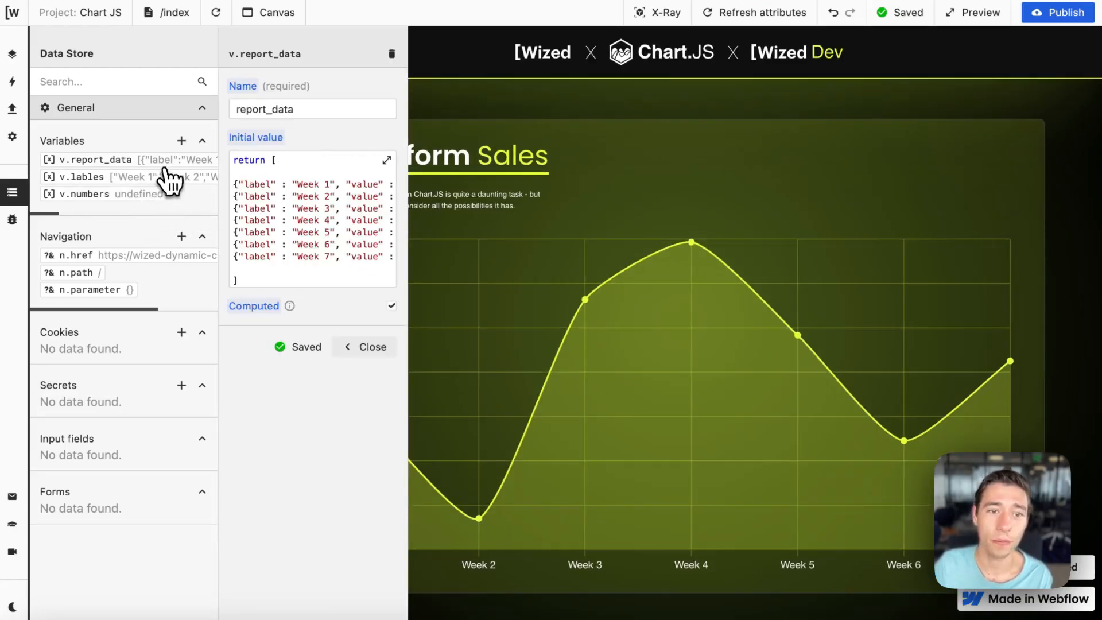
pyautogui.click(284, 210)
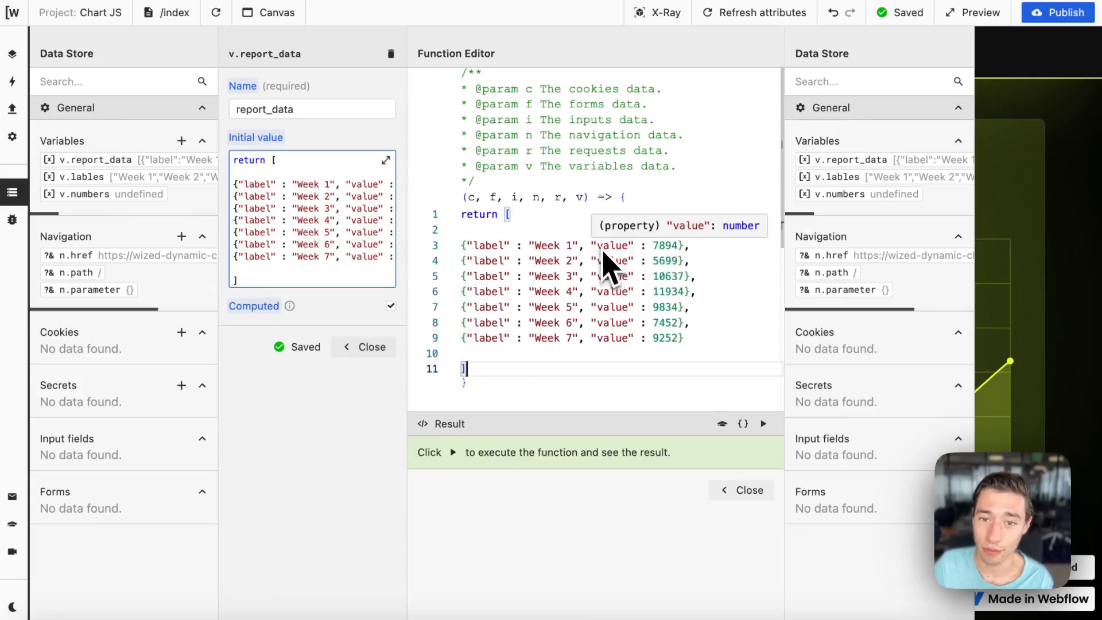
pyautogui.moveTo(611, 260)
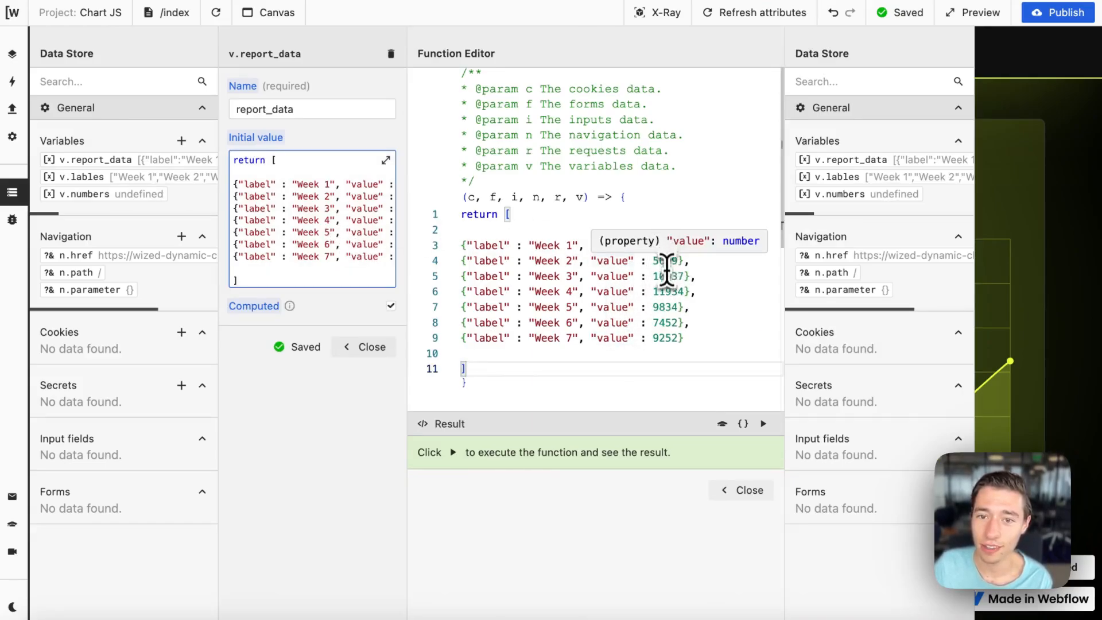
pyautogui.click(669, 352)
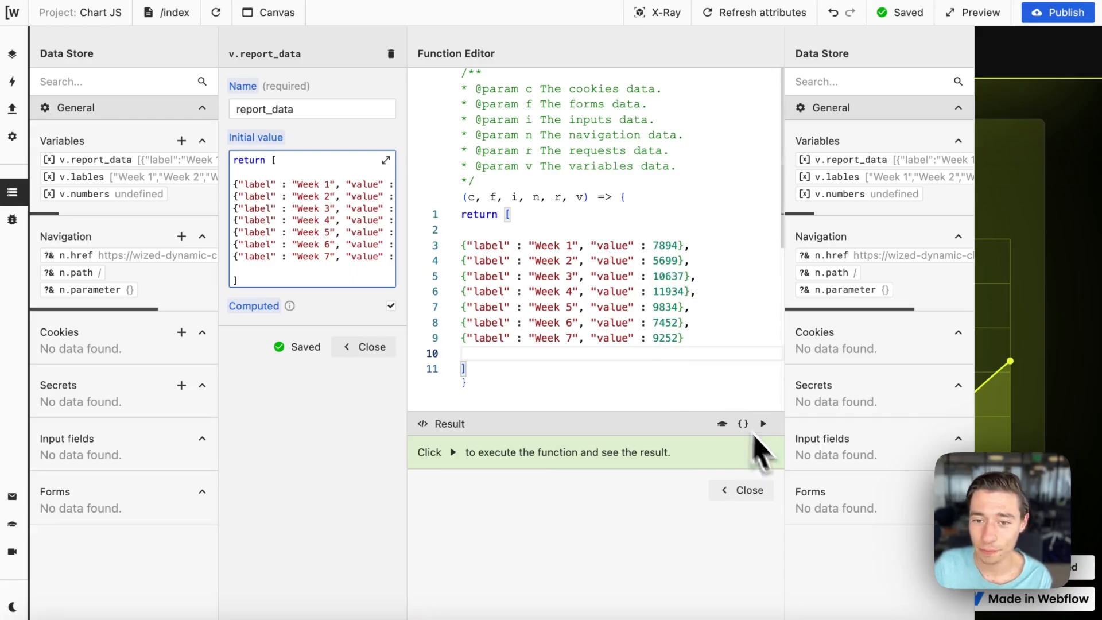
pyautogui.click(748, 490)
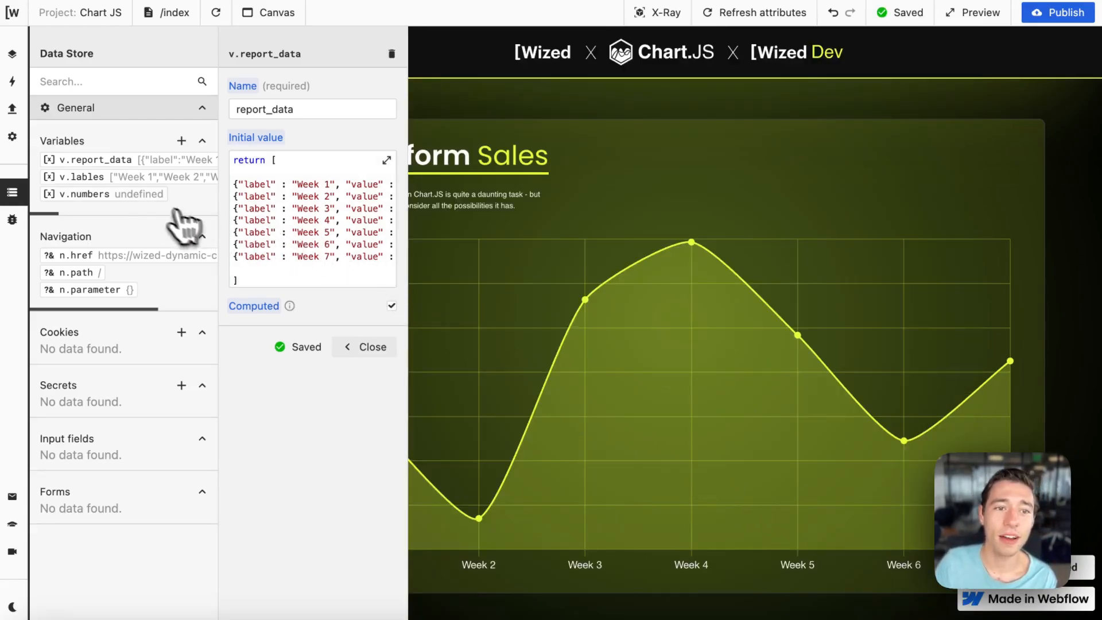
pyautogui.click(275, 215)
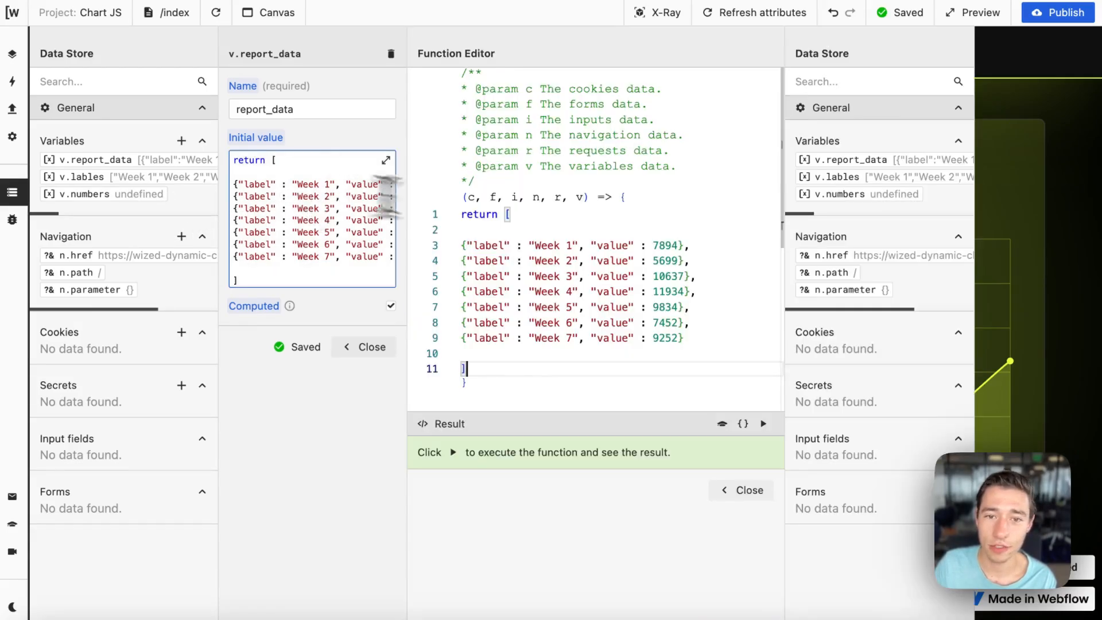
pyautogui.click(554, 245)
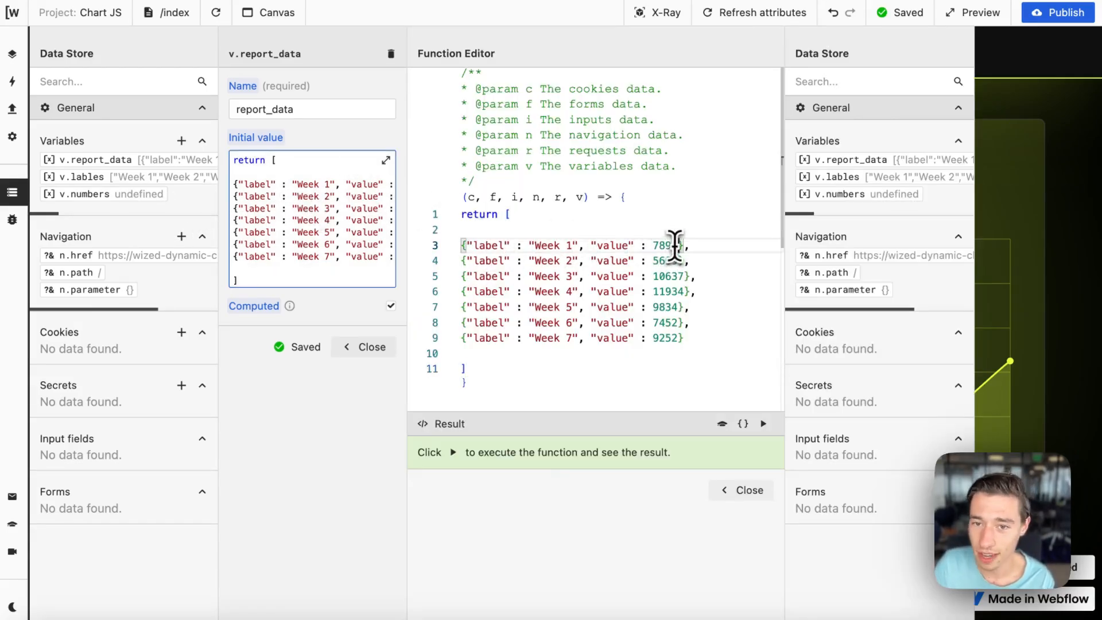
pyautogui.click(749, 490)
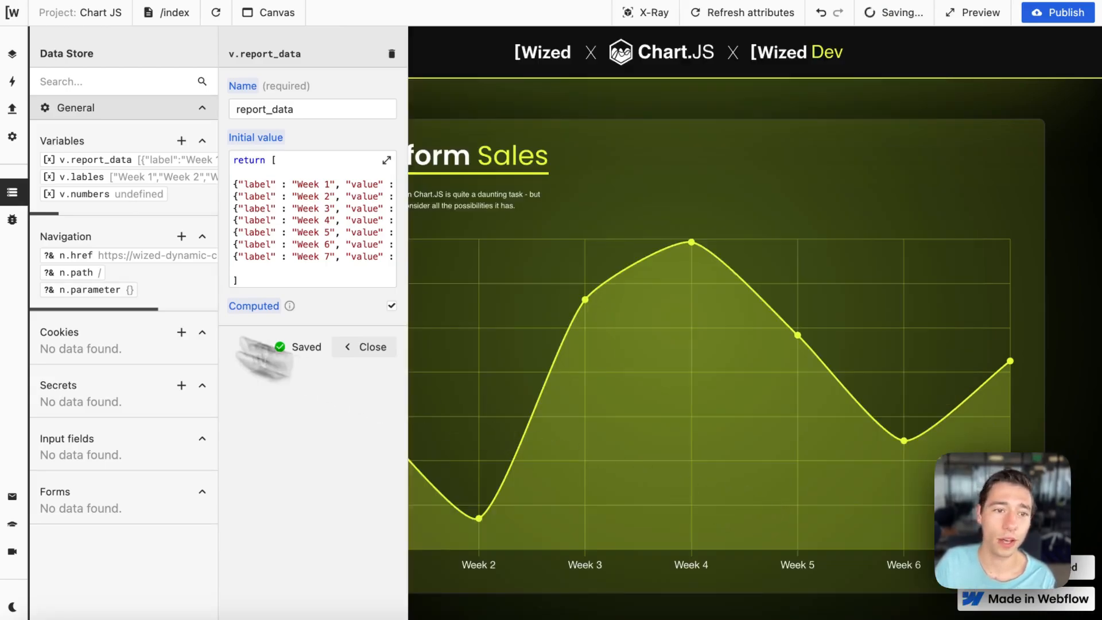
# Run the numbers function again to confirm values 7894 through 9252, then close it.
pyautogui.click(86, 194)
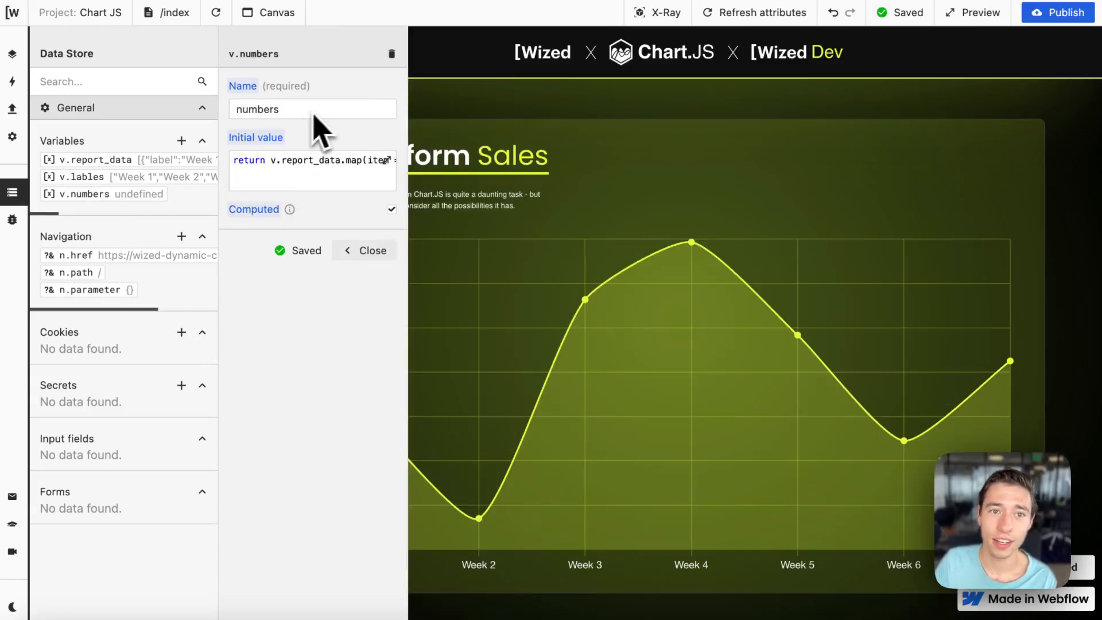
pyautogui.click(344, 164)
pyautogui.click(762, 422)
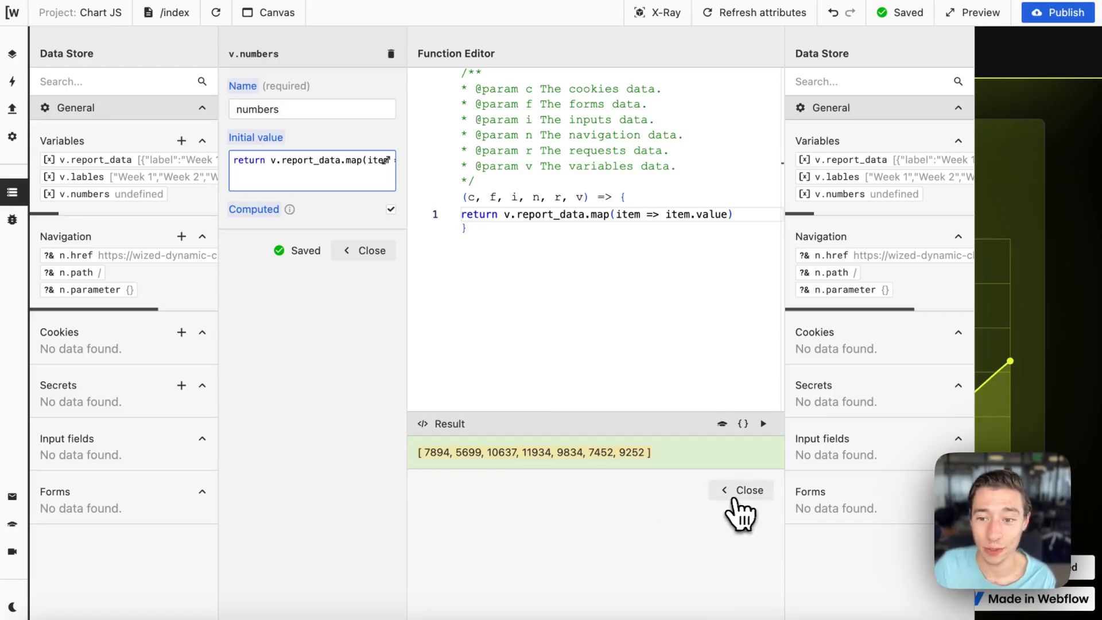
pyautogui.click(741, 496)
# Close the numbers settings, dismiss Webflow's publish options, and reopen the chart embed's code.
pyautogui.click(365, 250)
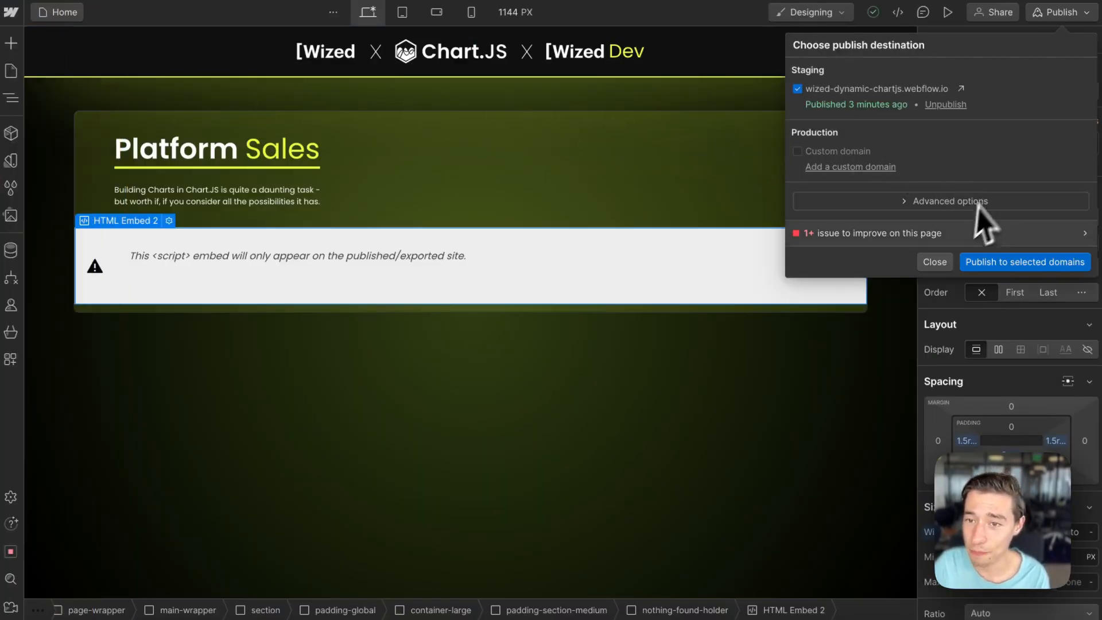
pyautogui.click(936, 262)
pyautogui.doubleClick(183, 254)
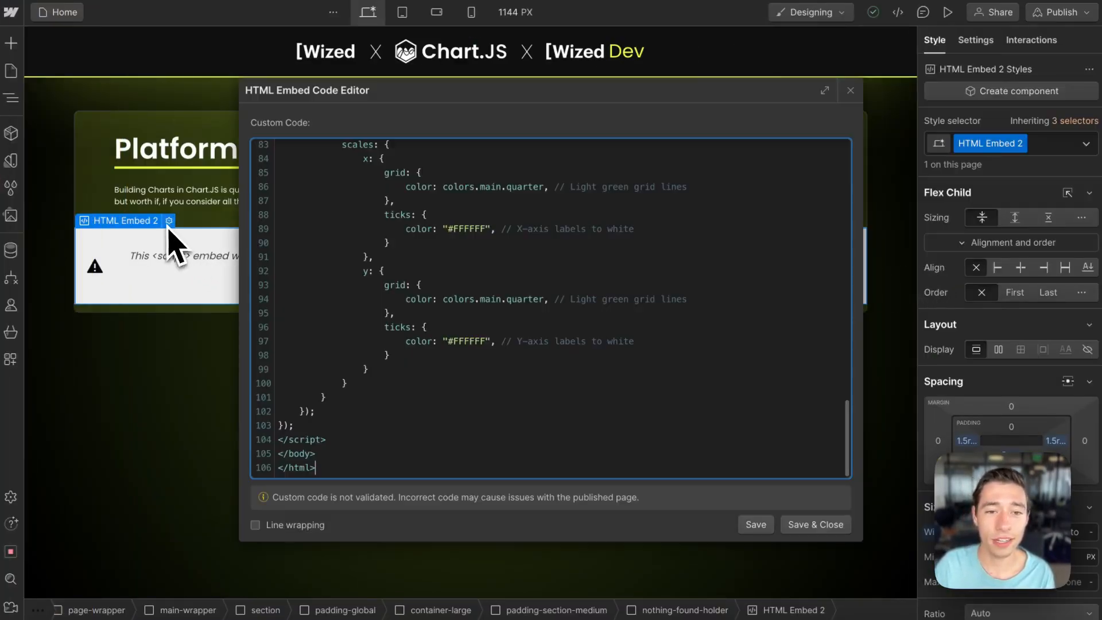
pyautogui.scroll(8, 424, 322)
pyautogui.scroll(8, 425, 323)
pyautogui.scroll(4, 424, 322)
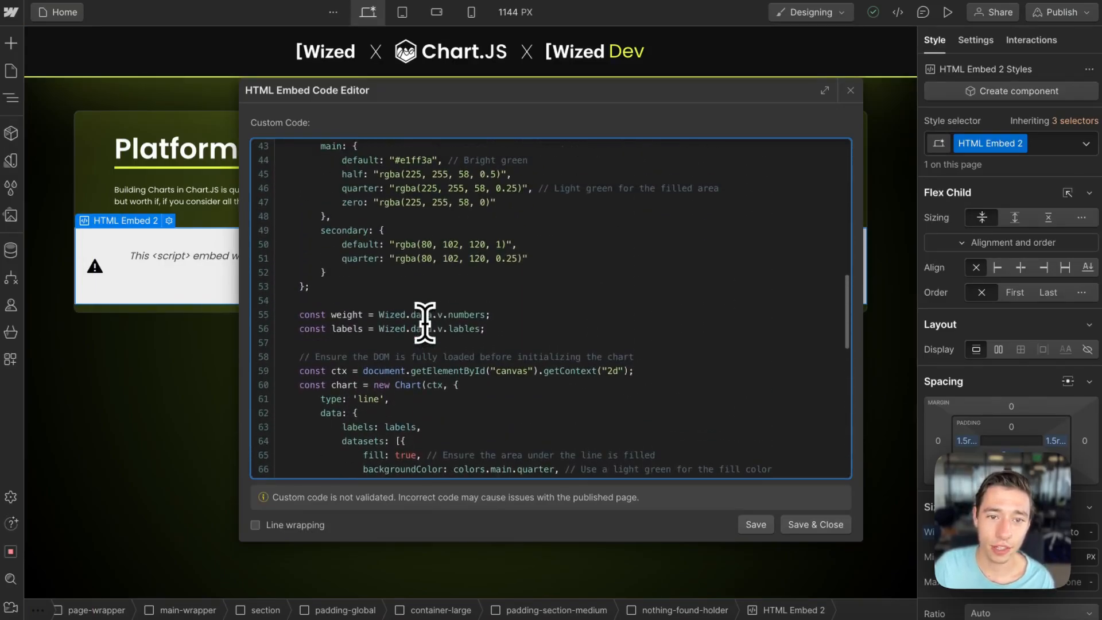
pyautogui.scroll(4, 425, 322)
pyautogui.scroll(6, 425, 322)
pyautogui.scroll(2, 425, 322)
pyautogui.scroll(-4, 423, 336)
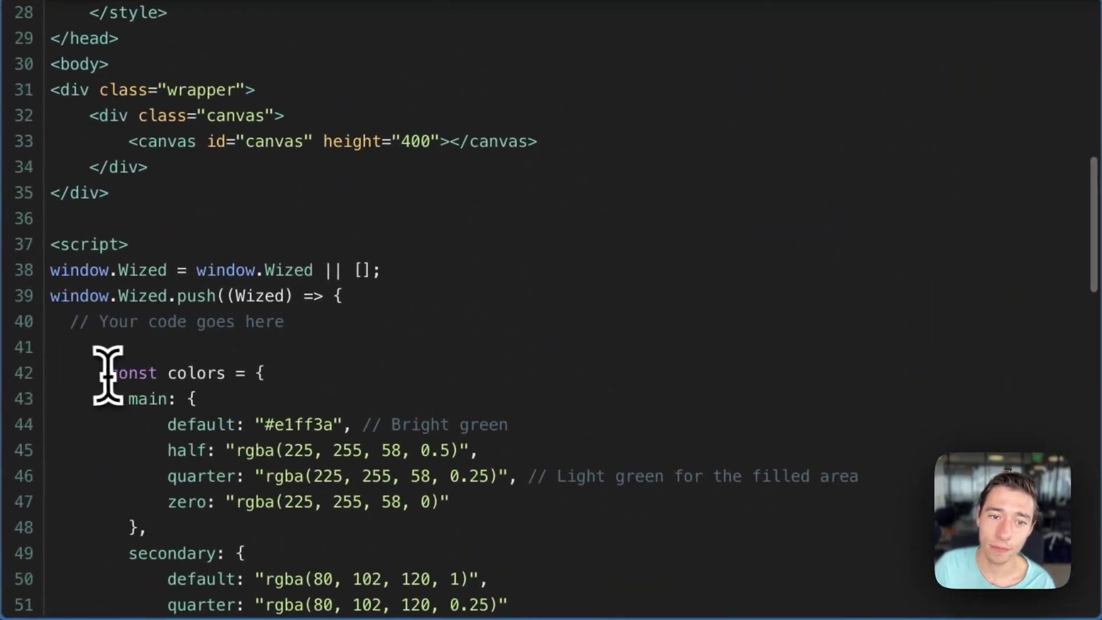
pyautogui.moveTo(108, 373); pyautogui.dragTo(203, 565)
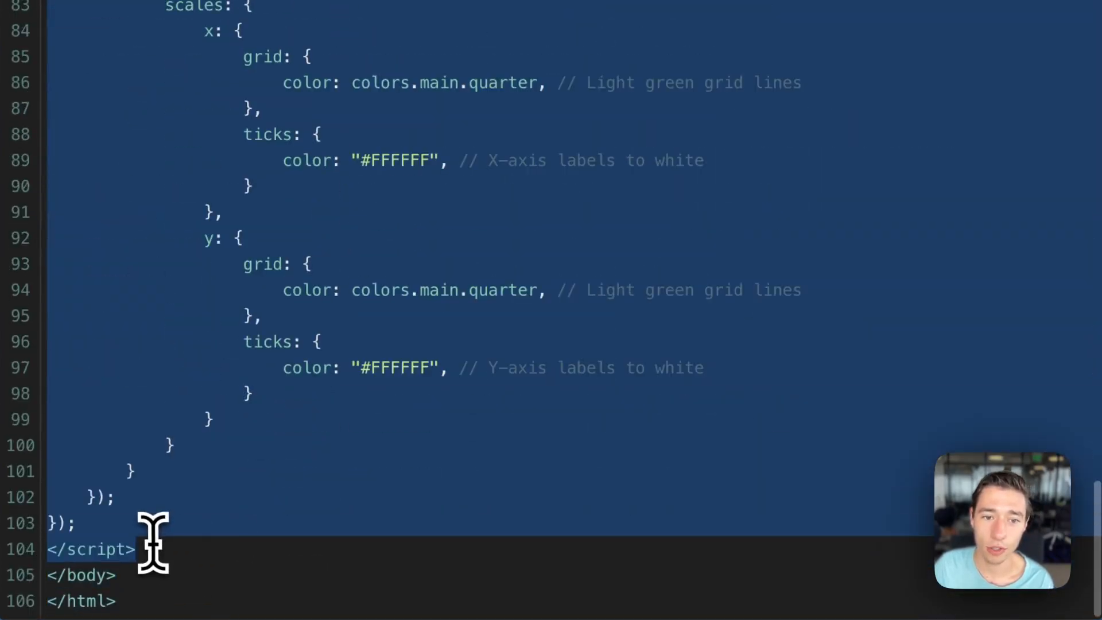
pyautogui.scroll(5, 422, 258)
pyautogui.scroll(5, 422, 241)
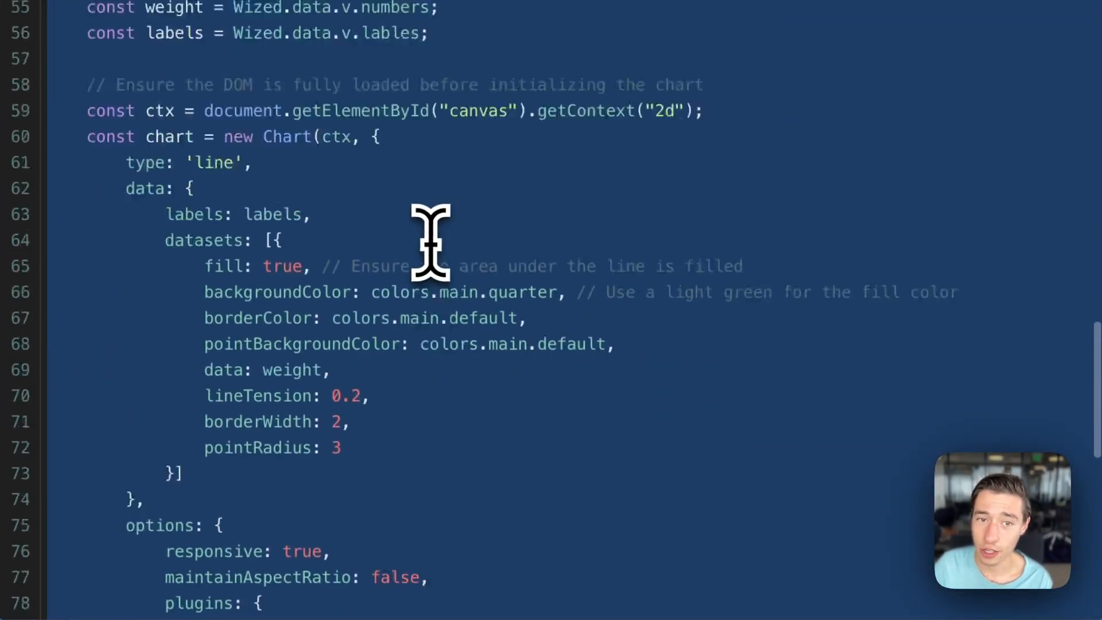
pyautogui.scroll(5, 431, 244)
pyautogui.click(361, 345)
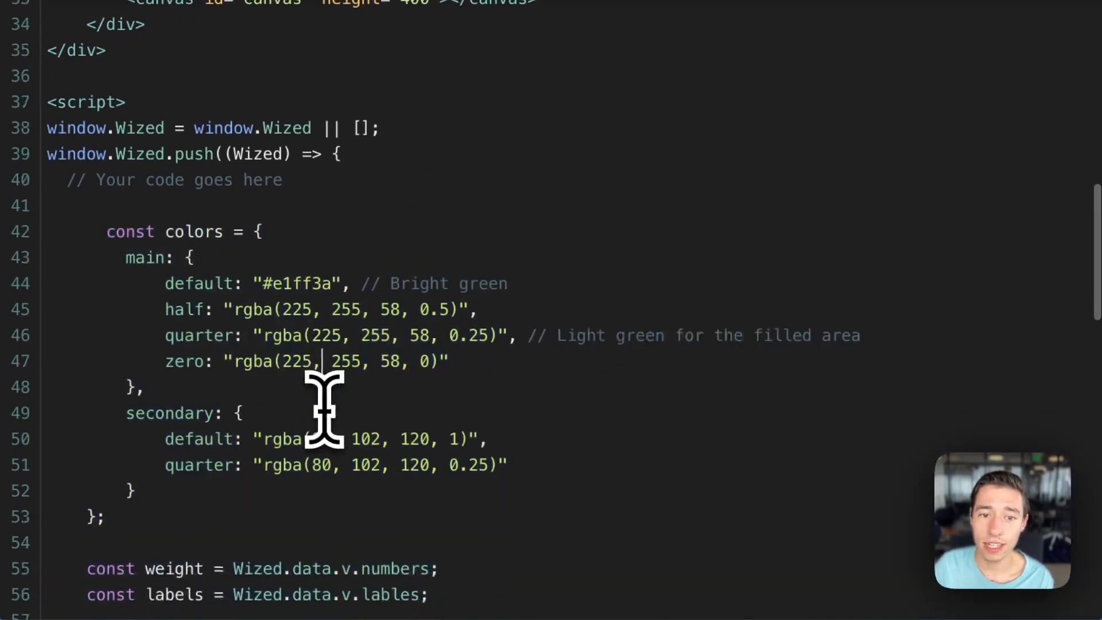
pyautogui.scroll(-3, 328, 379)
pyautogui.moveTo(233, 284); pyautogui.dragTo(416, 284)
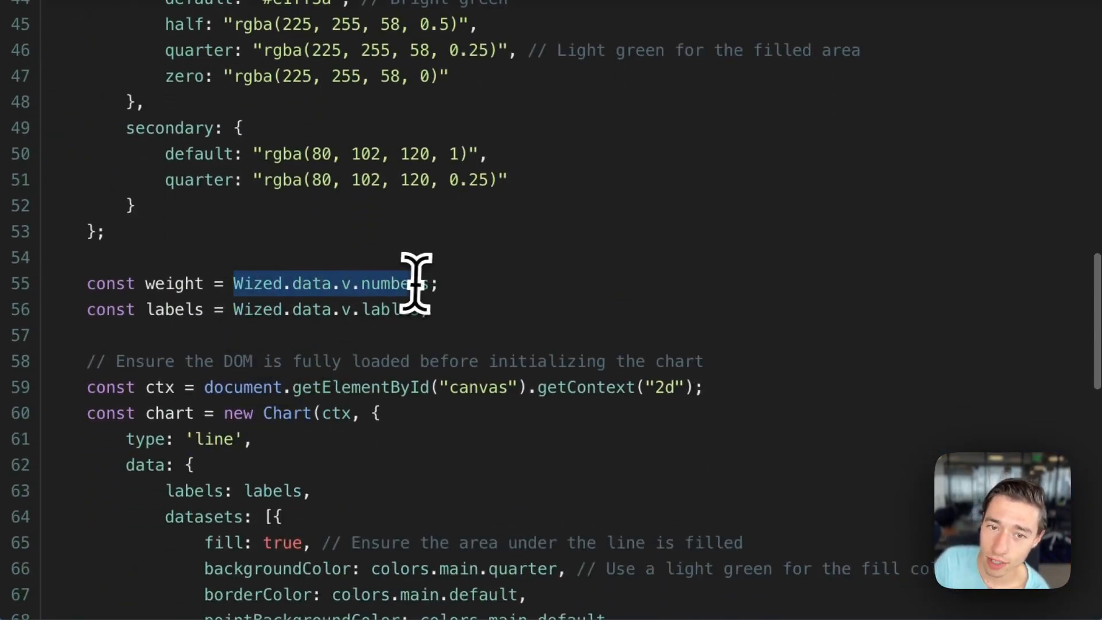
pyautogui.click(160, 284)
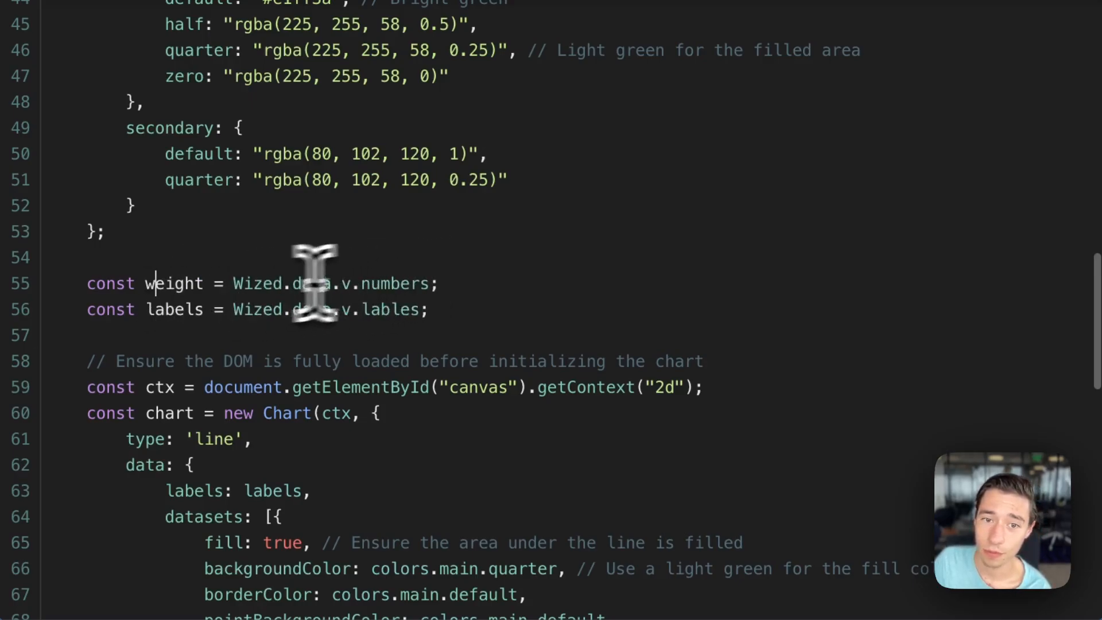
pyautogui.moveTo(360, 284); pyautogui.dragTo(428, 284)
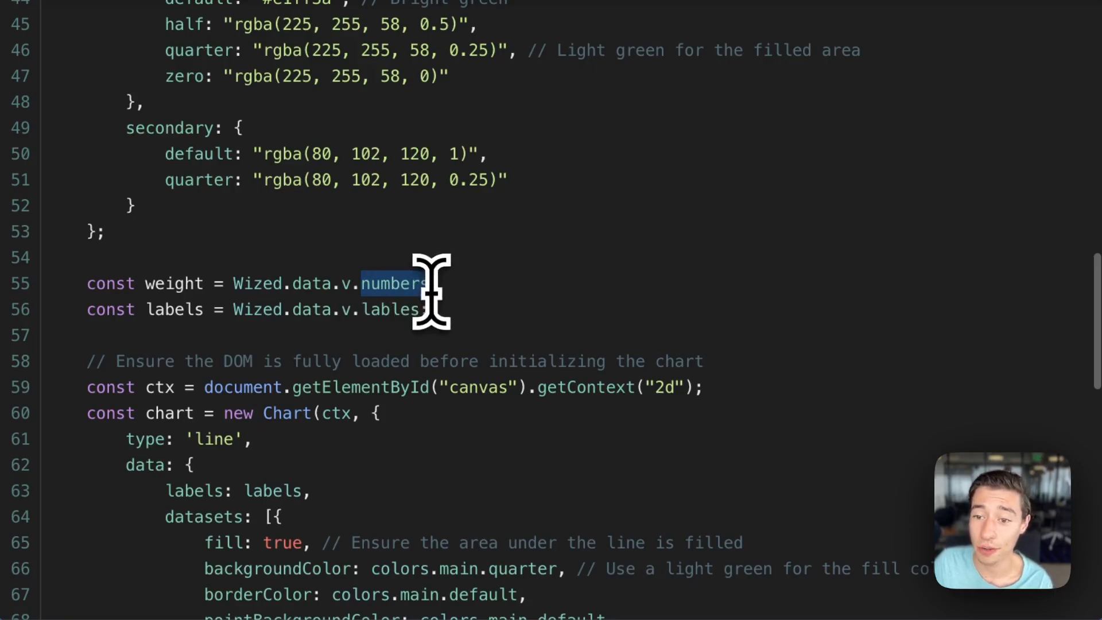
pyautogui.doubleClick(169, 285)
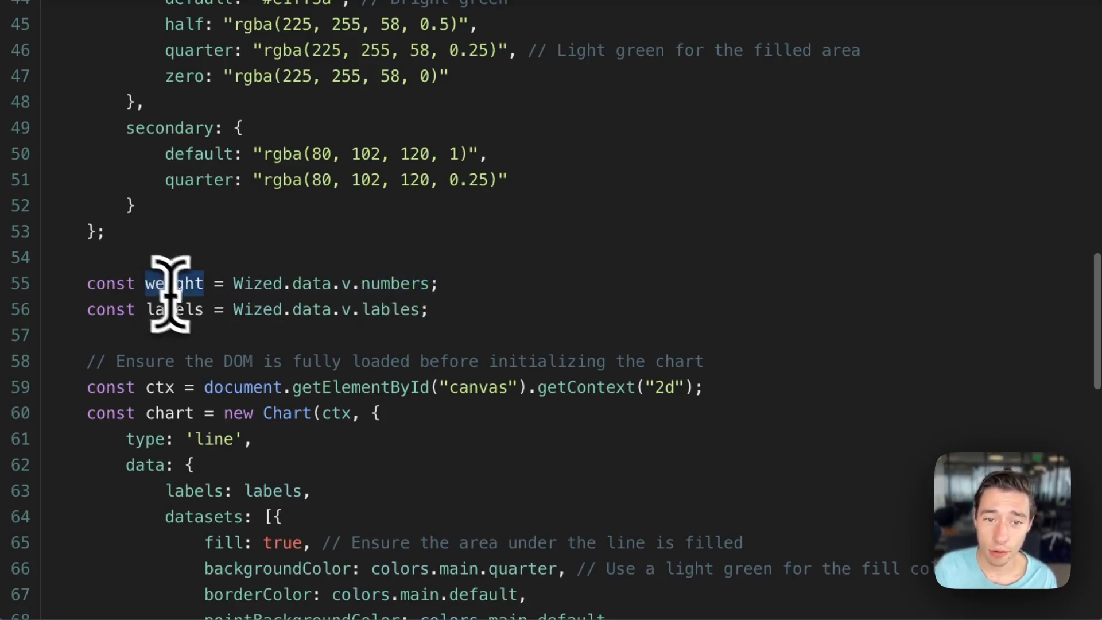
pyautogui.doubleClick(181, 310)
pyautogui.click(386, 336)
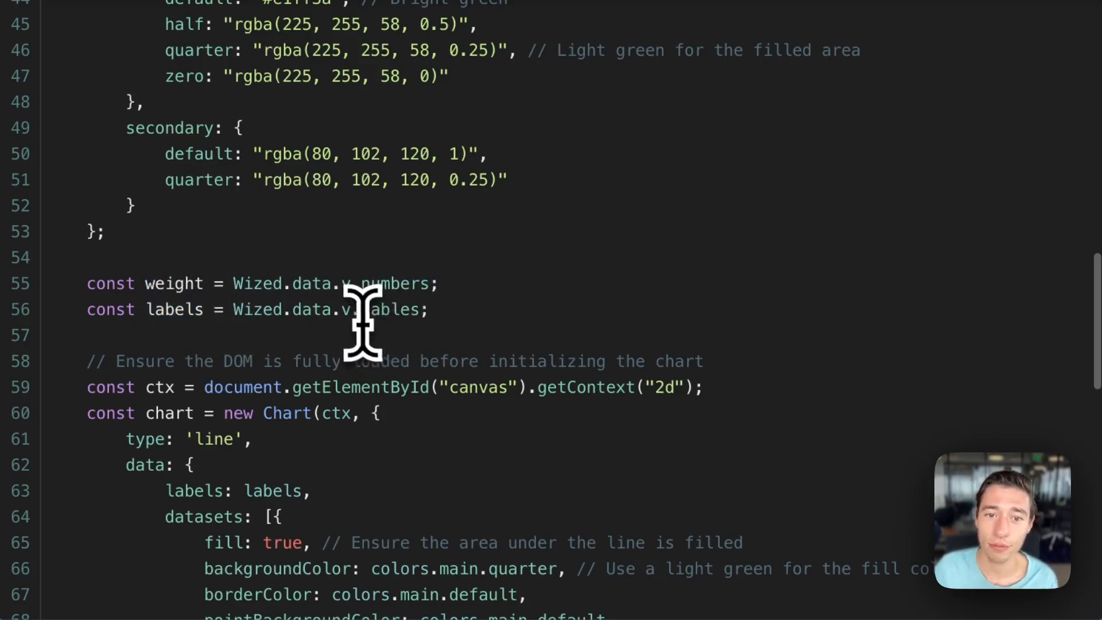
pyautogui.moveTo(360, 310); pyautogui.dragTo(421, 311)
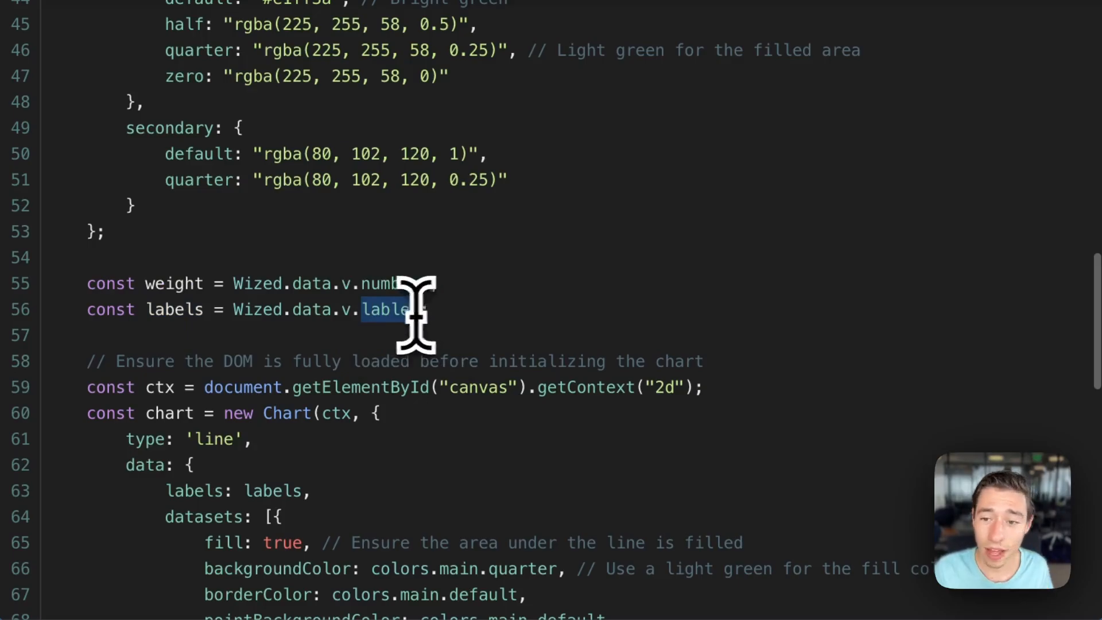
pyautogui.scroll(1, 422, 278)
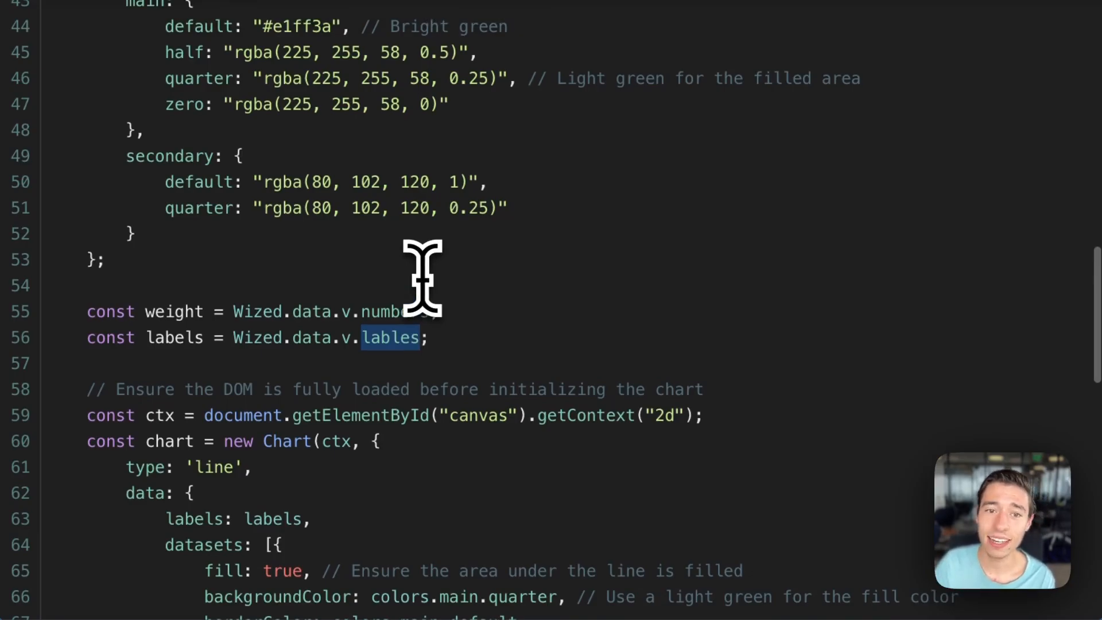
pyautogui.scroll(5, 422, 277)
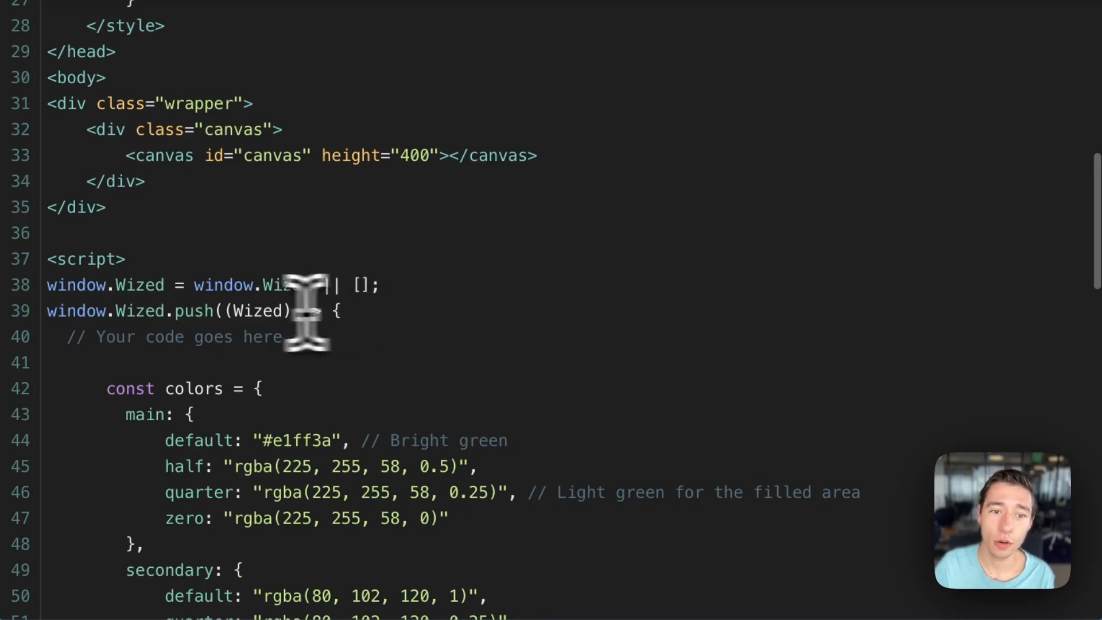
pyautogui.moveTo(48, 285); pyautogui.dragTo(176, 284)
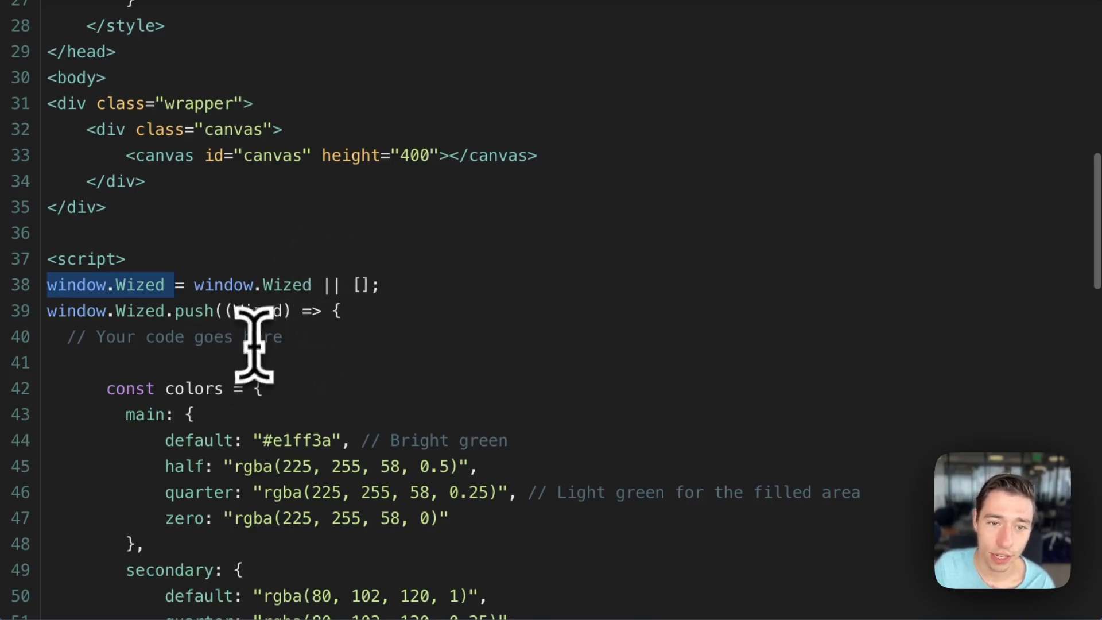
pyautogui.moveTo(344, 311); pyautogui.dragTo(33, 297)
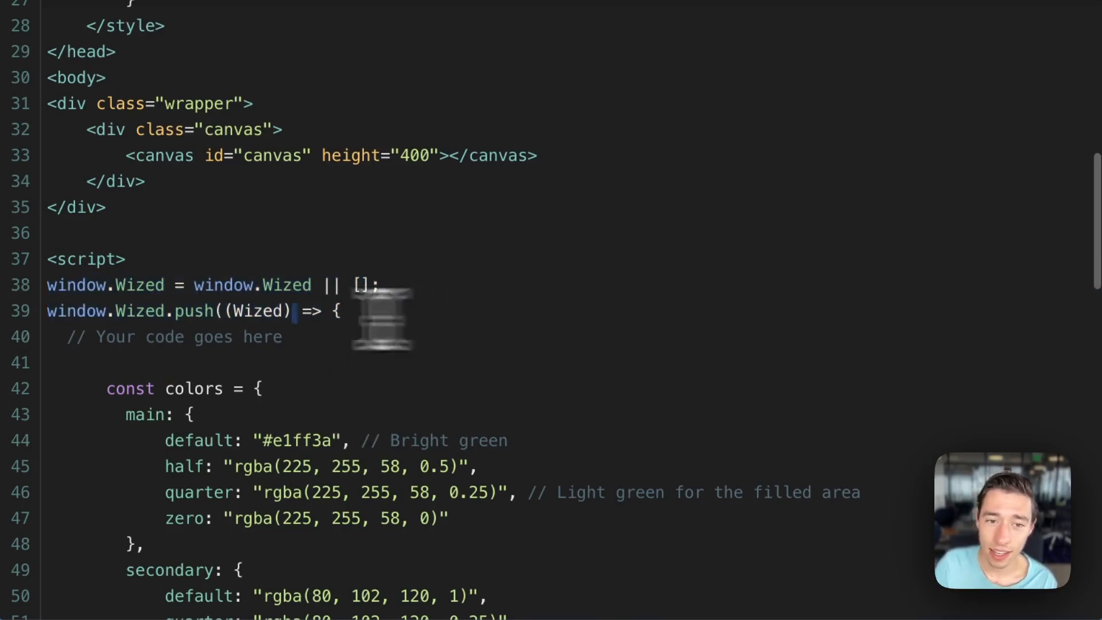
pyautogui.click(355, 363)
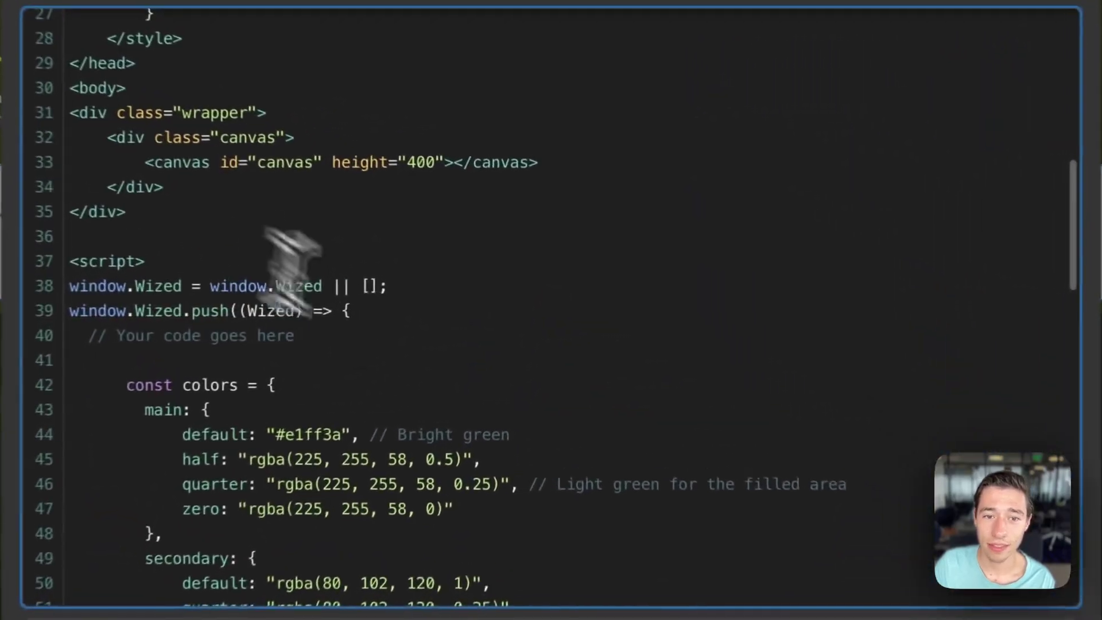
pyautogui.scroll(-4, 422, 414)
pyautogui.scroll(-4, 421, 413)
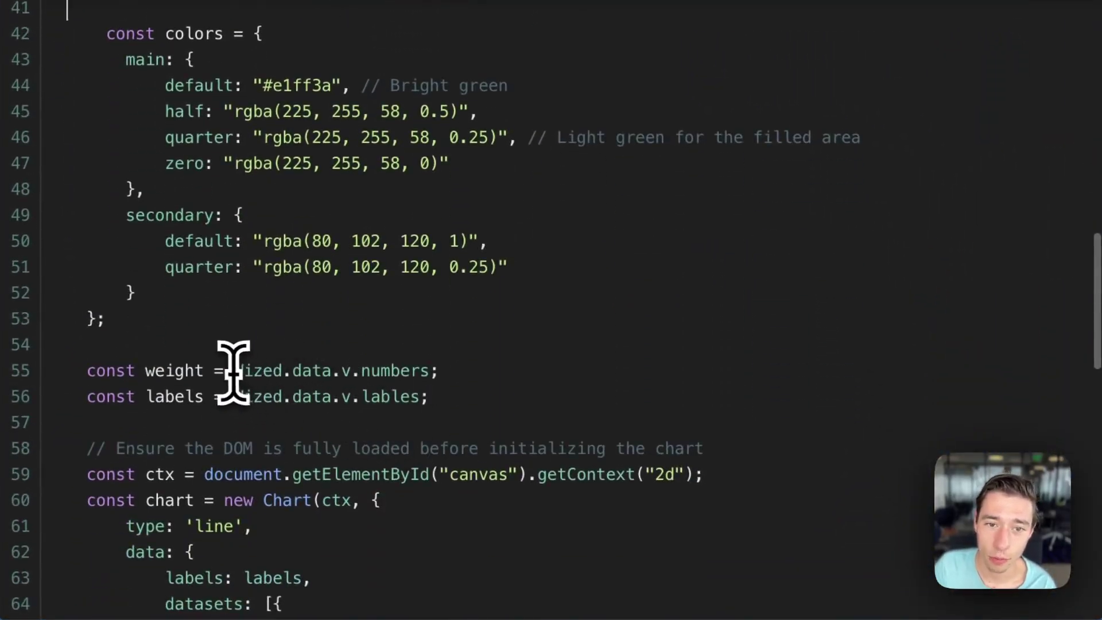
# Highlight Wized.data on line 55 and the lables reference on line 56 of the chart script.
pyautogui.moveTo(233, 370); pyautogui.dragTo(337, 371)
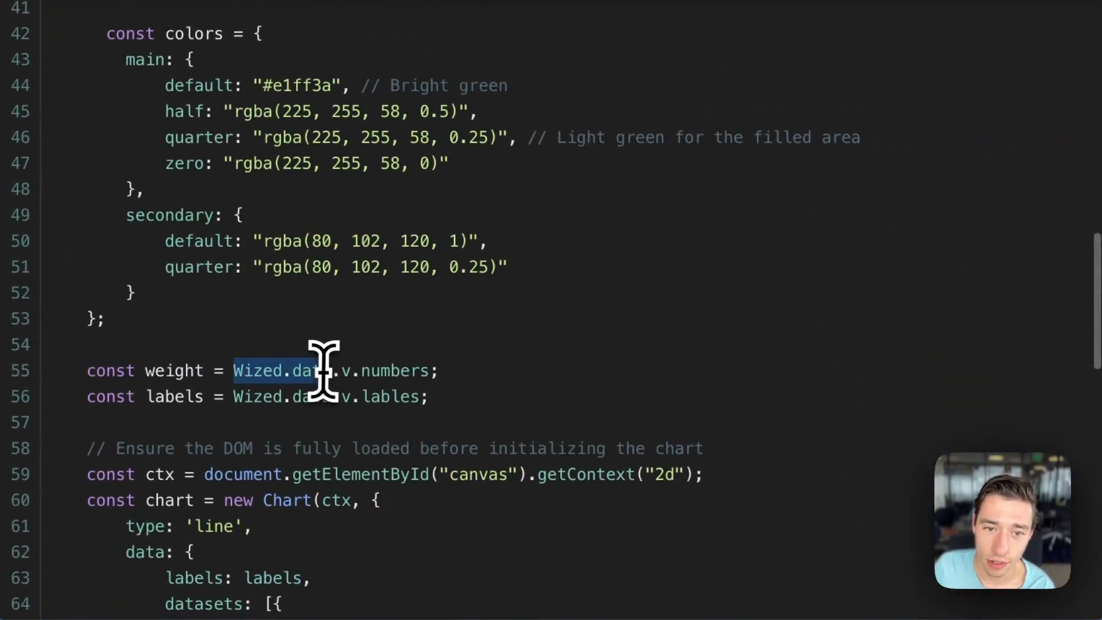
pyautogui.click(352, 420)
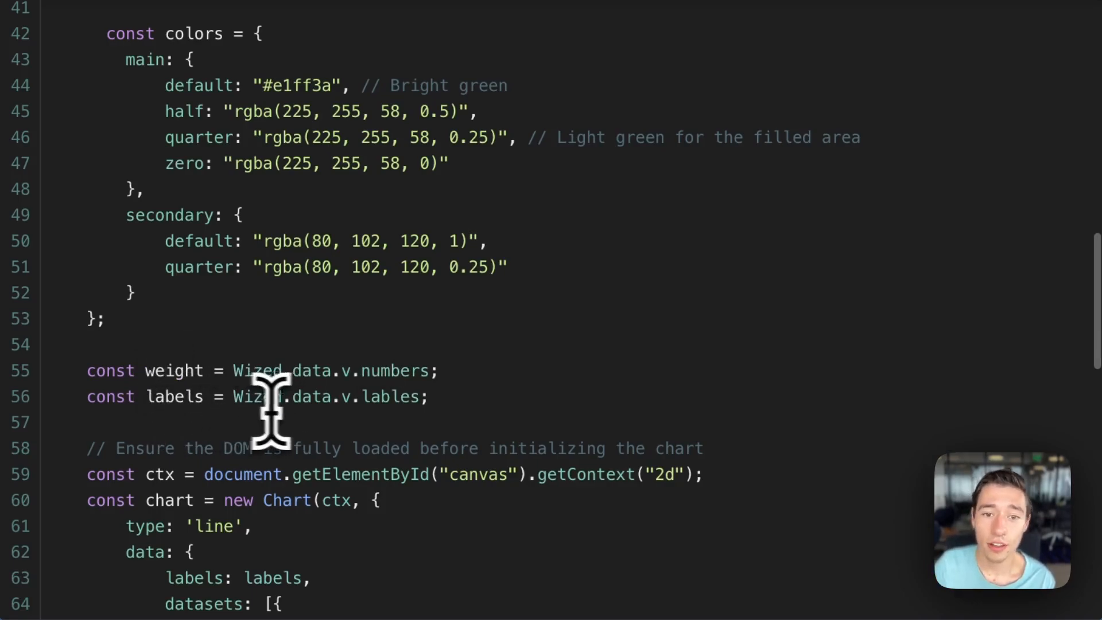
pyautogui.doubleClick(396, 397)
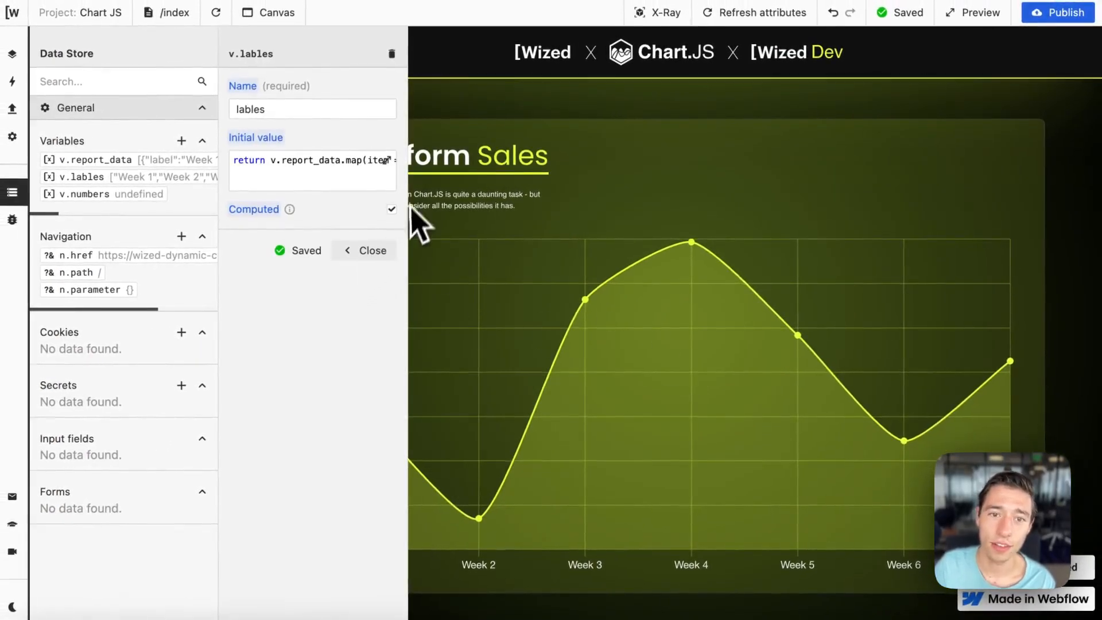
# Run lables and numbers to preview week names and sales values, then return to the Webflow embed code.
pyautogui.click(391, 161)
pyautogui.click(762, 423)
pyautogui.click(749, 502)
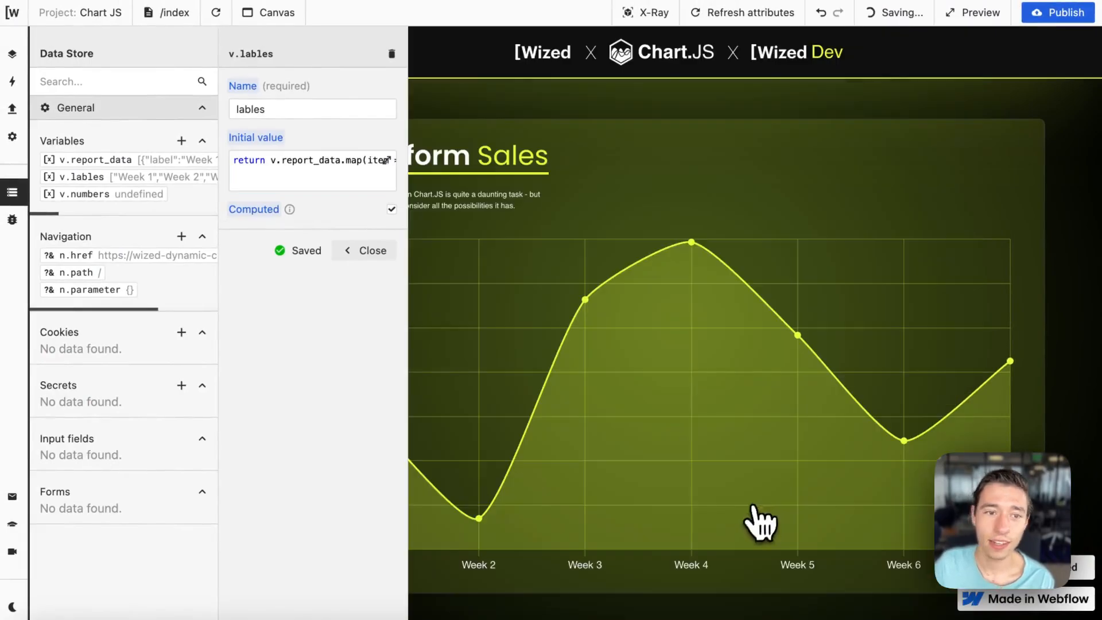
pyautogui.click(391, 161)
pyautogui.click(763, 425)
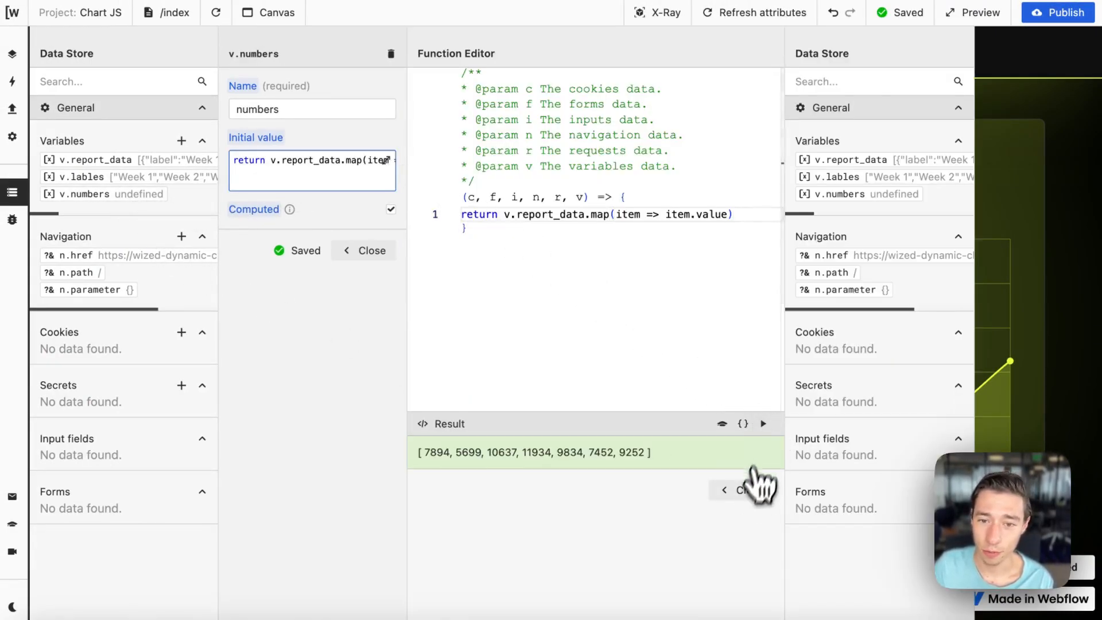
pyautogui.click(749, 491)
pyautogui.click(12, 138)
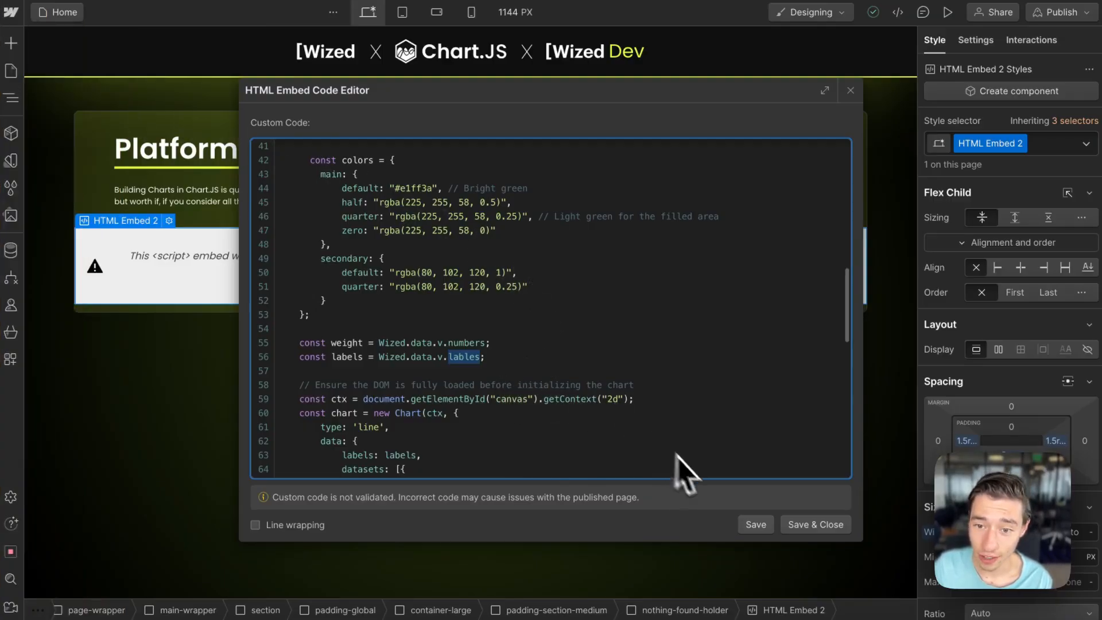
# Close the chart embed editor and publish the Webflow site to its selected domains.
pyautogui.click(815, 525)
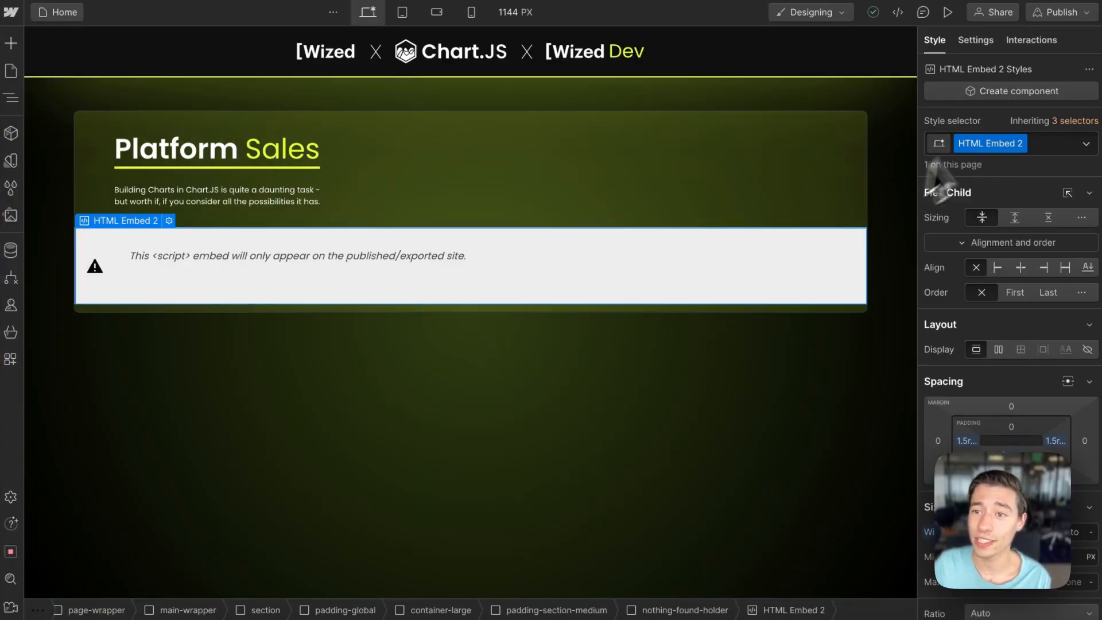
pyautogui.click(1061, 12)
pyautogui.click(1025, 262)
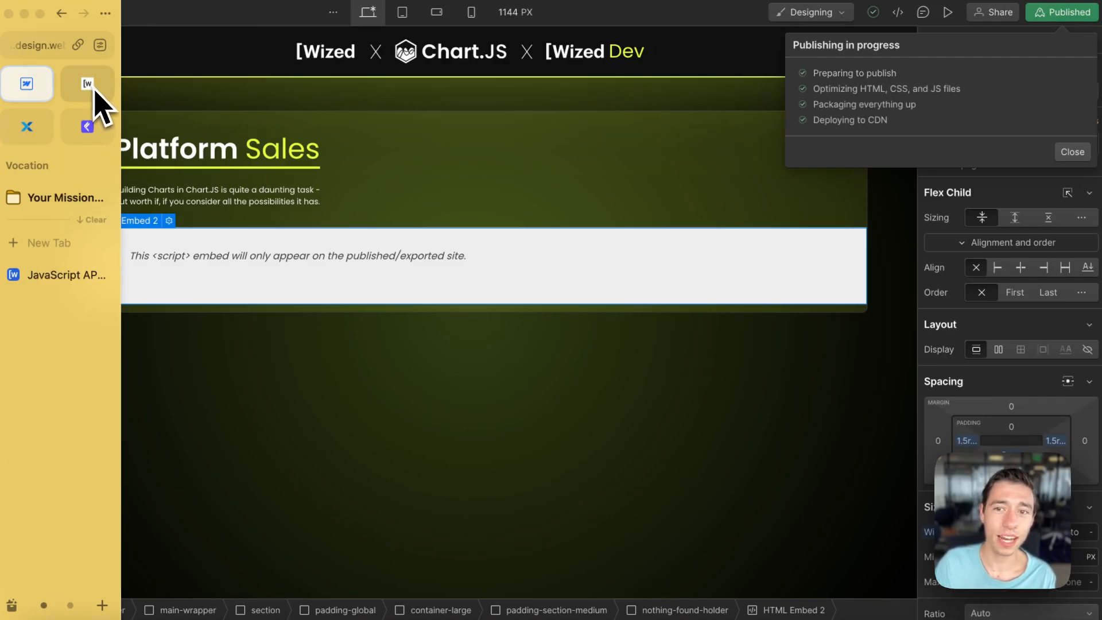
# Return to the Wized configurator and refresh its page attributes so the chart renders.
pyautogui.click(87, 84)
pyautogui.click(762, 13)
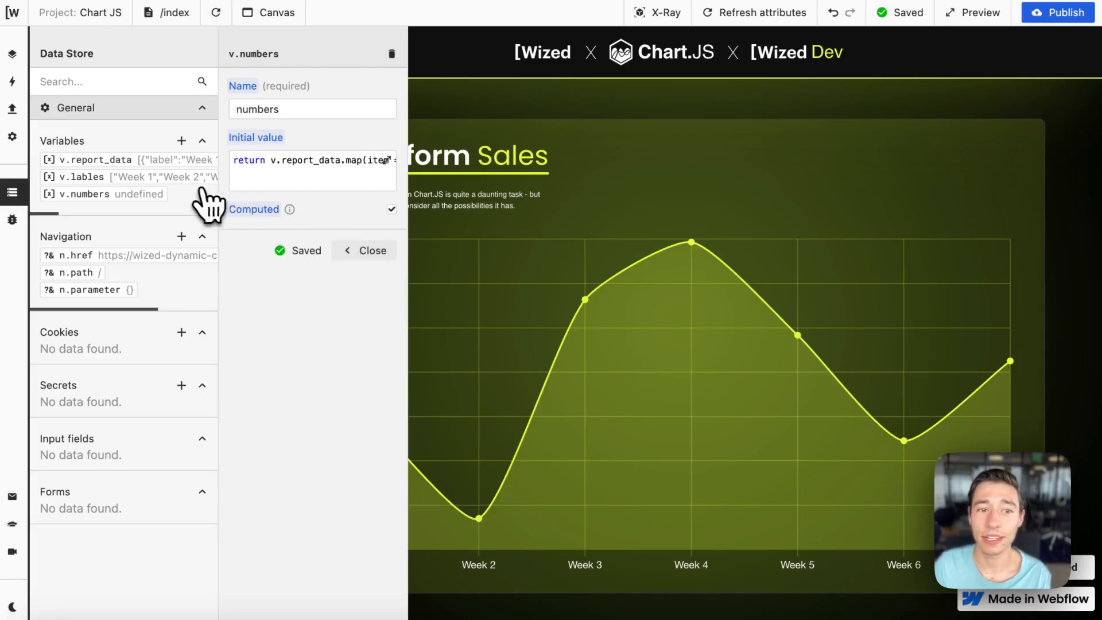
# Edit the report_data function, setting Week 2 to 9699 and trimming the Week 6 value.
pyautogui.click(96, 160)
pyautogui.click(311, 207)
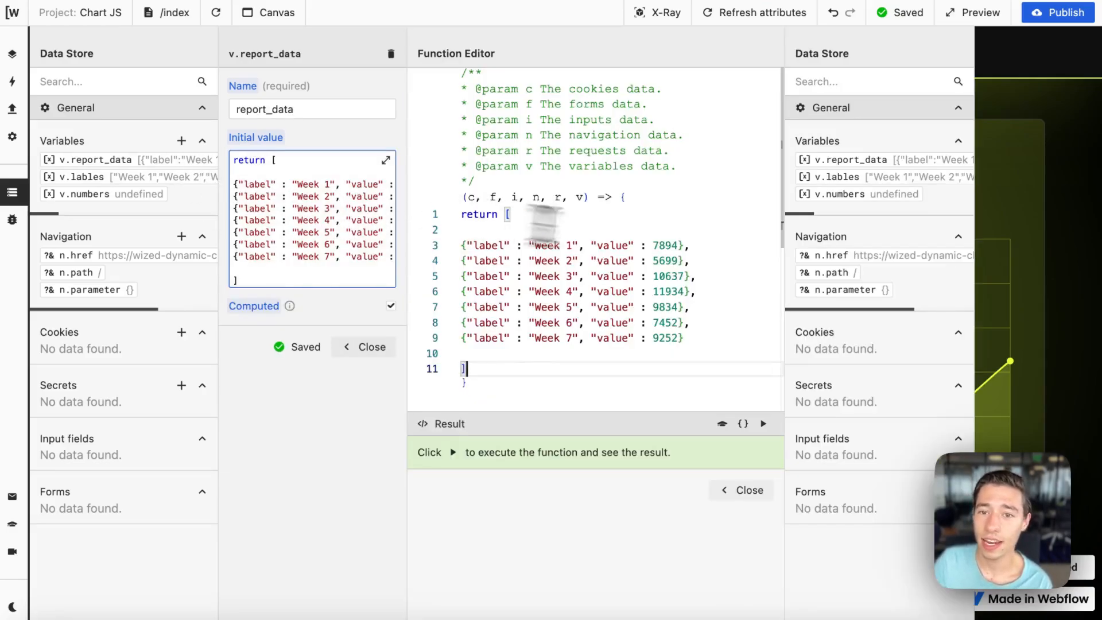
pyautogui.click(662, 260)
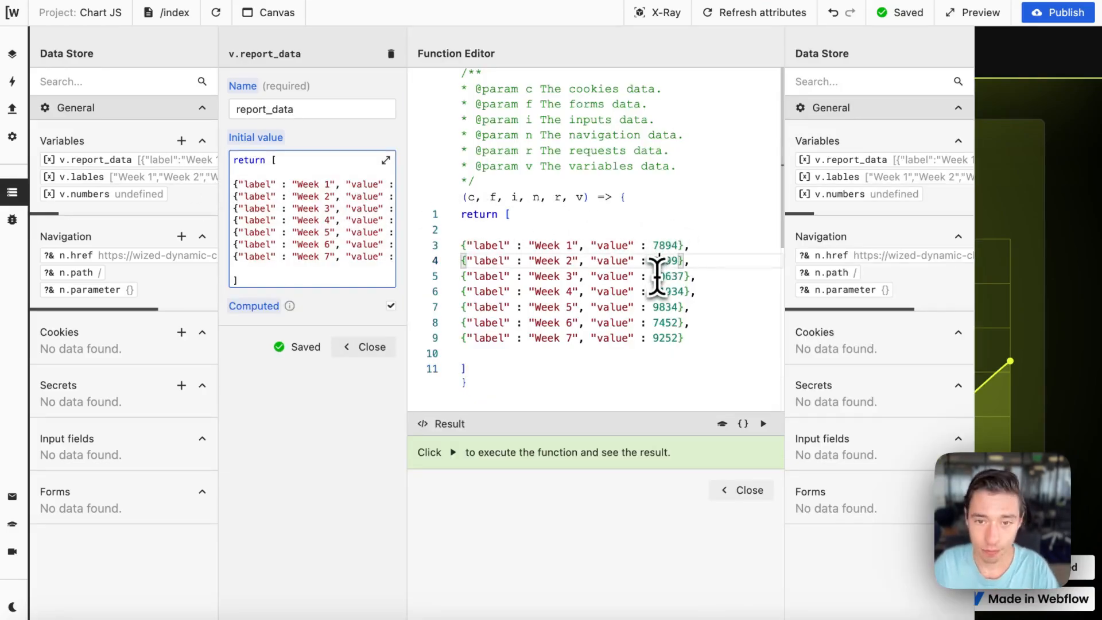
pyautogui.press('BackSpace')
pyautogui.write('9')
pyautogui.click(660, 323)
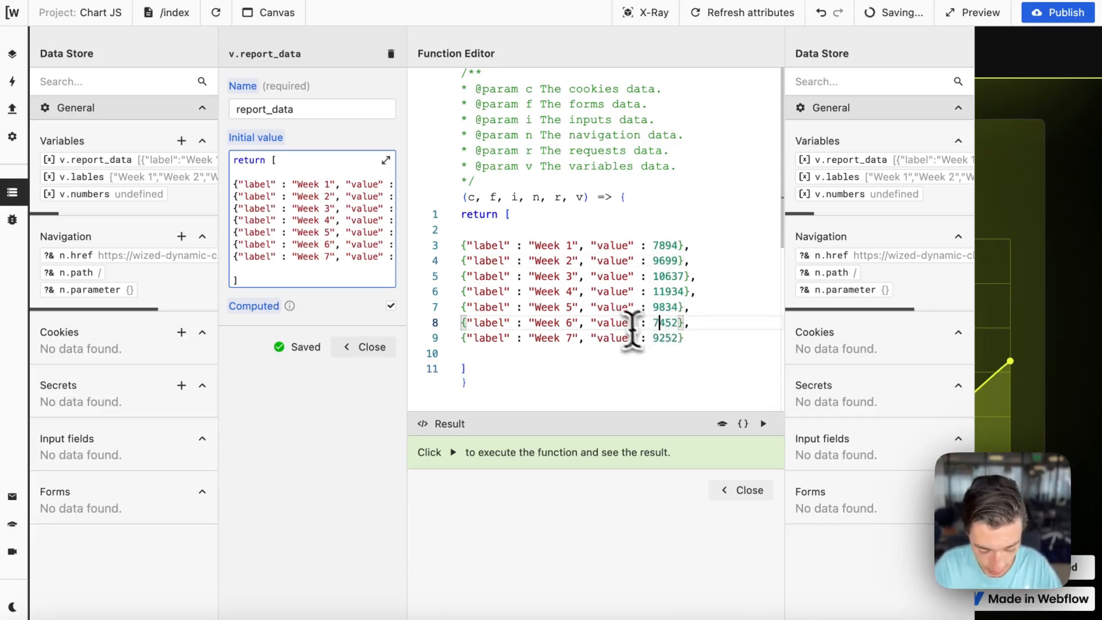
pyautogui.write('4')
pyautogui.press('BackSpace')
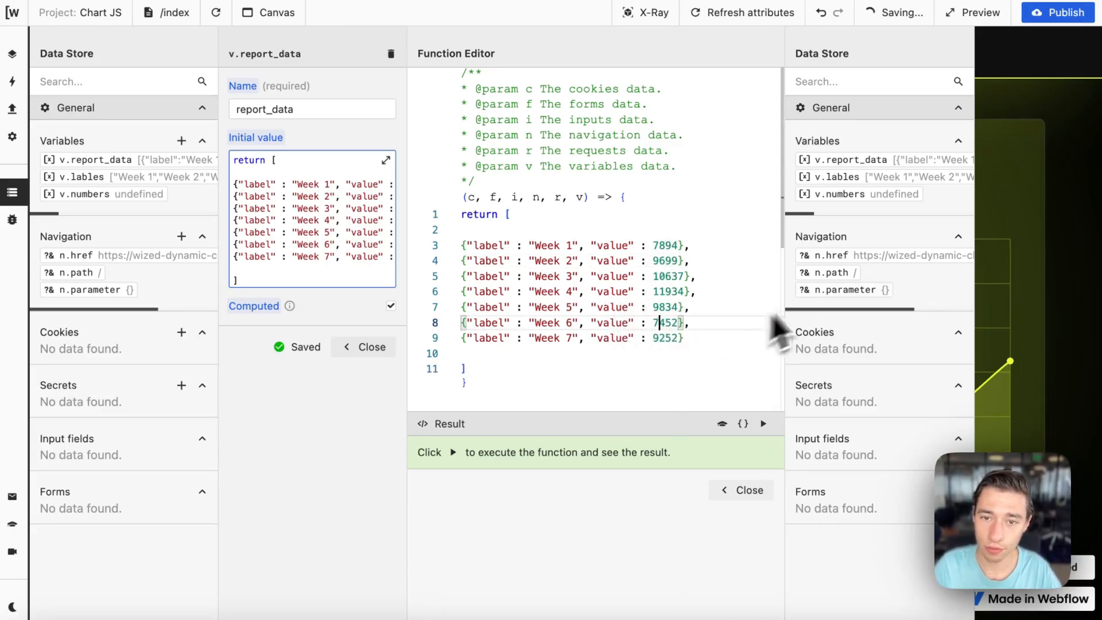
pyautogui.press('BackSpace')
pyautogui.press('Escape')
pyautogui.write('4')
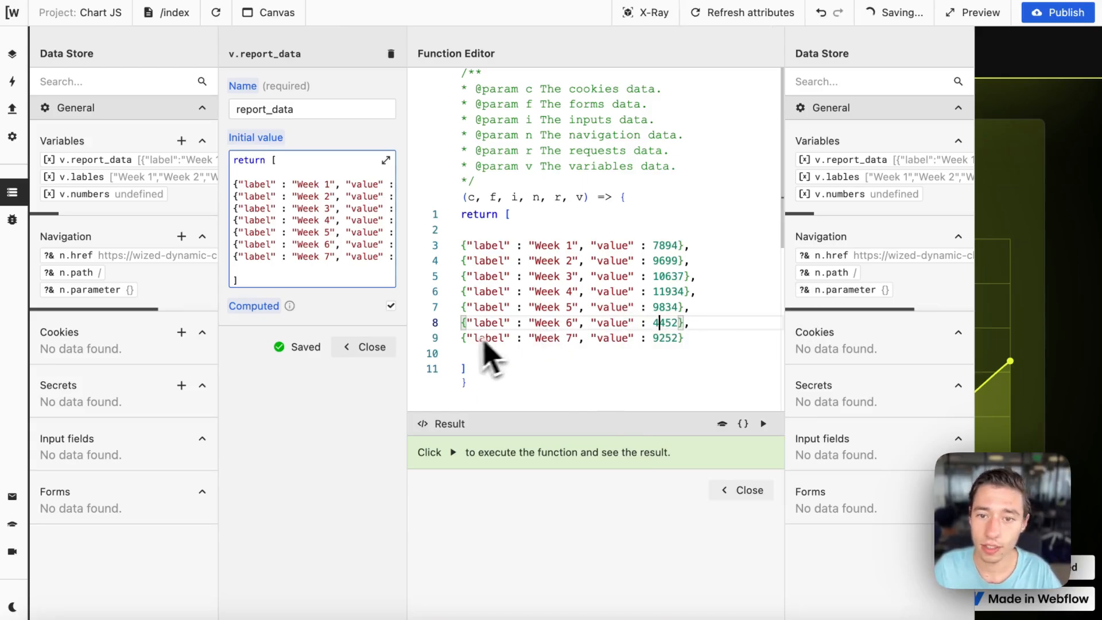
# Raise Week 4 to 15934, run the function, and refresh attributes so the chart peaks there.
pyautogui.click(680, 291)
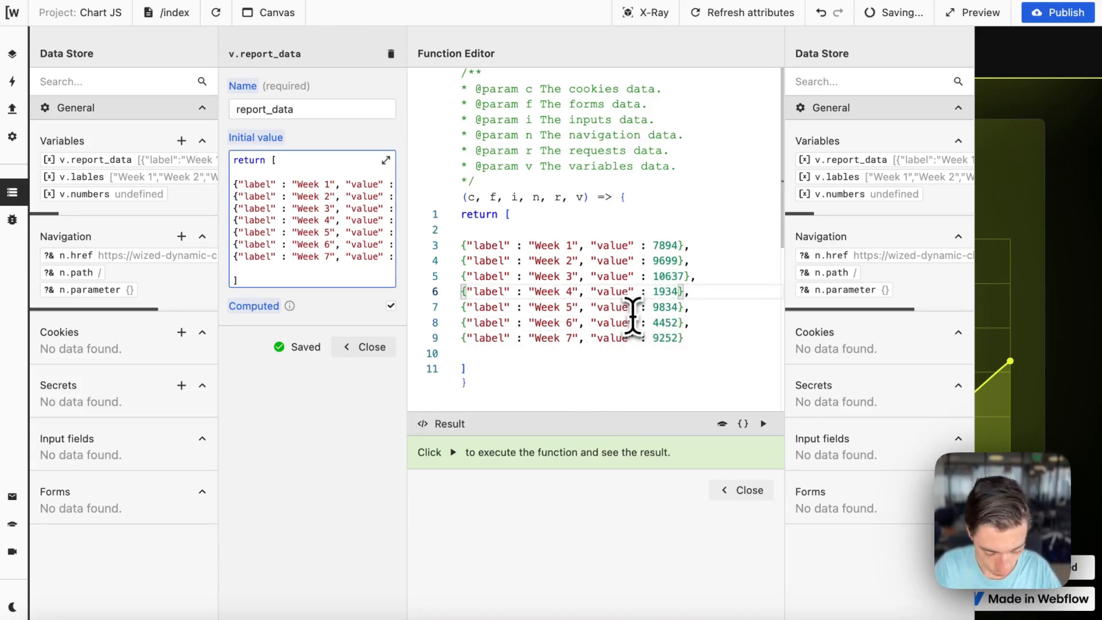
pyautogui.press('BackSpace')
pyautogui.write('5')
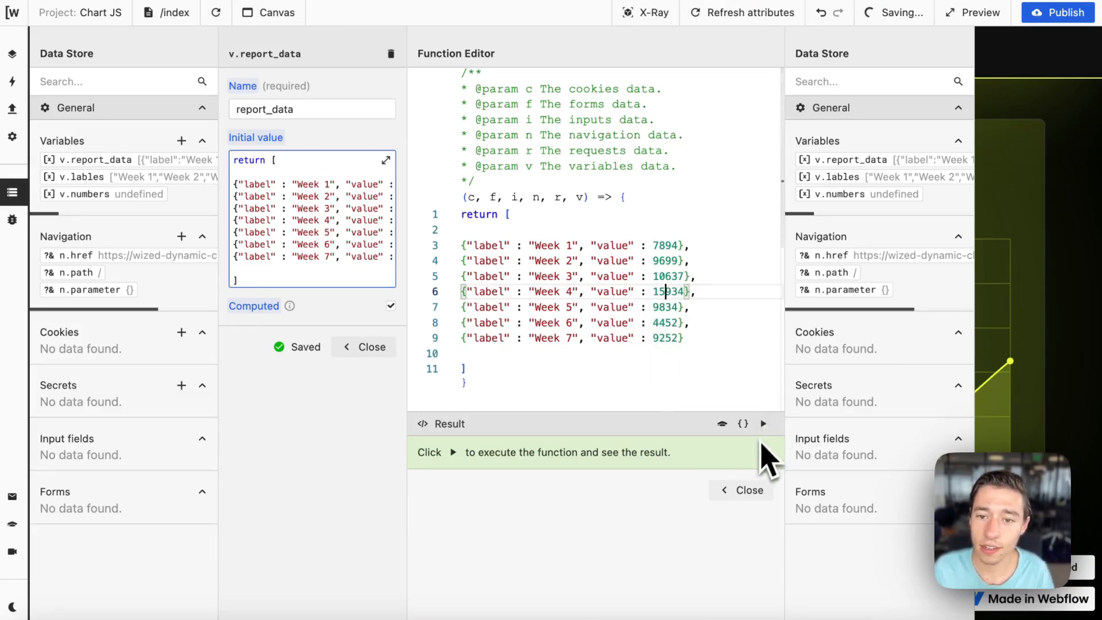
pyautogui.click(762, 424)
pyautogui.click(746, 526)
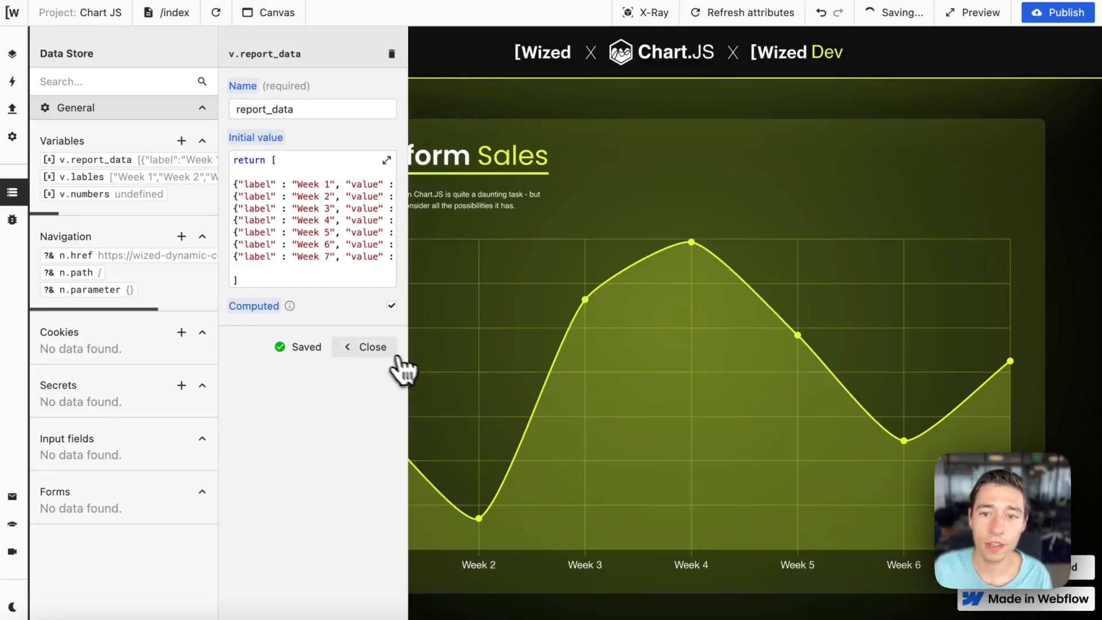
pyautogui.click(366, 347)
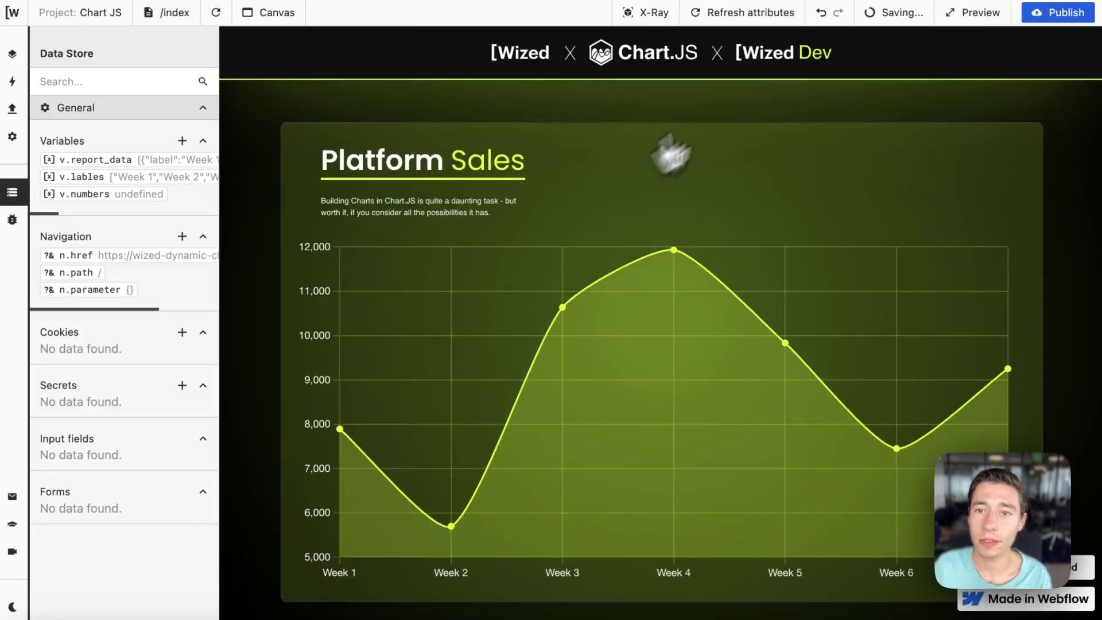
pyautogui.click(761, 12)
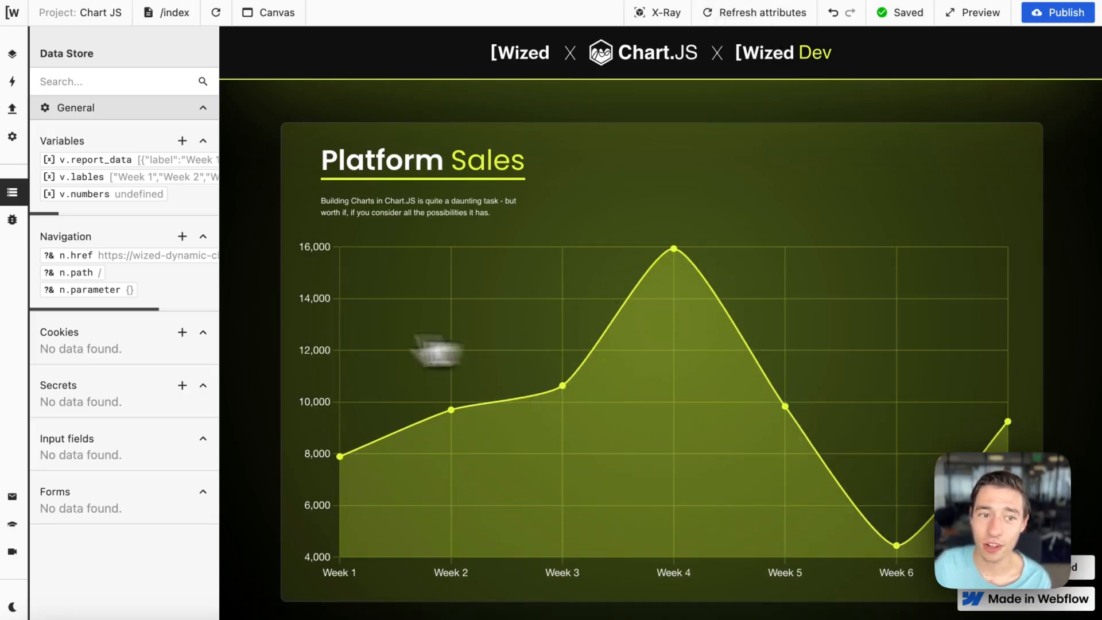
pyautogui.click(138, 194)
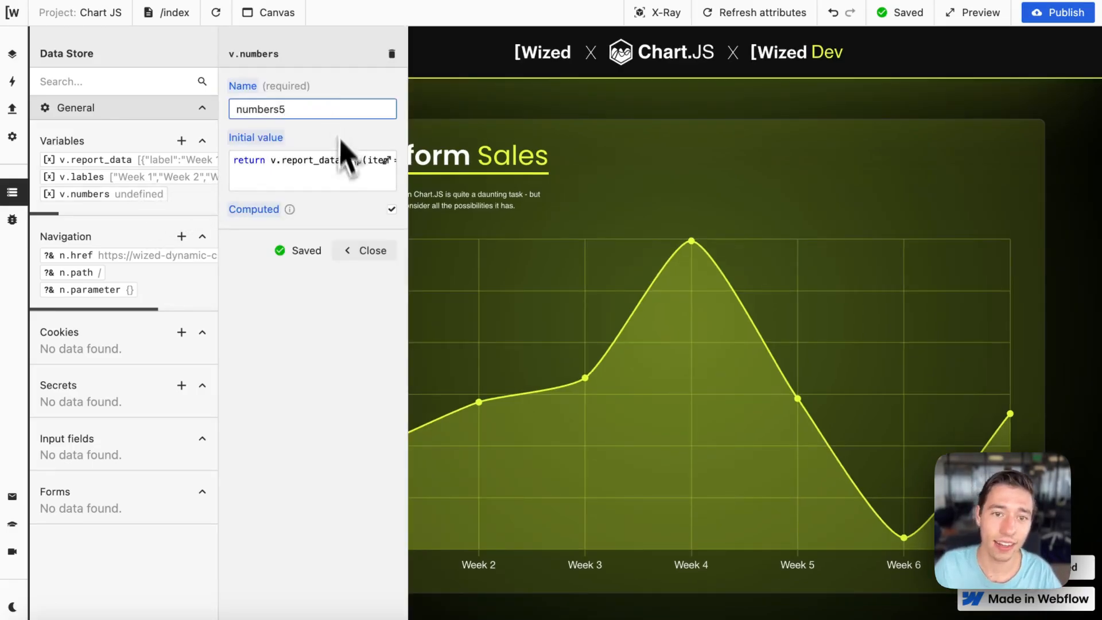
pyautogui.click(362, 250)
pyautogui.click(151, 194)
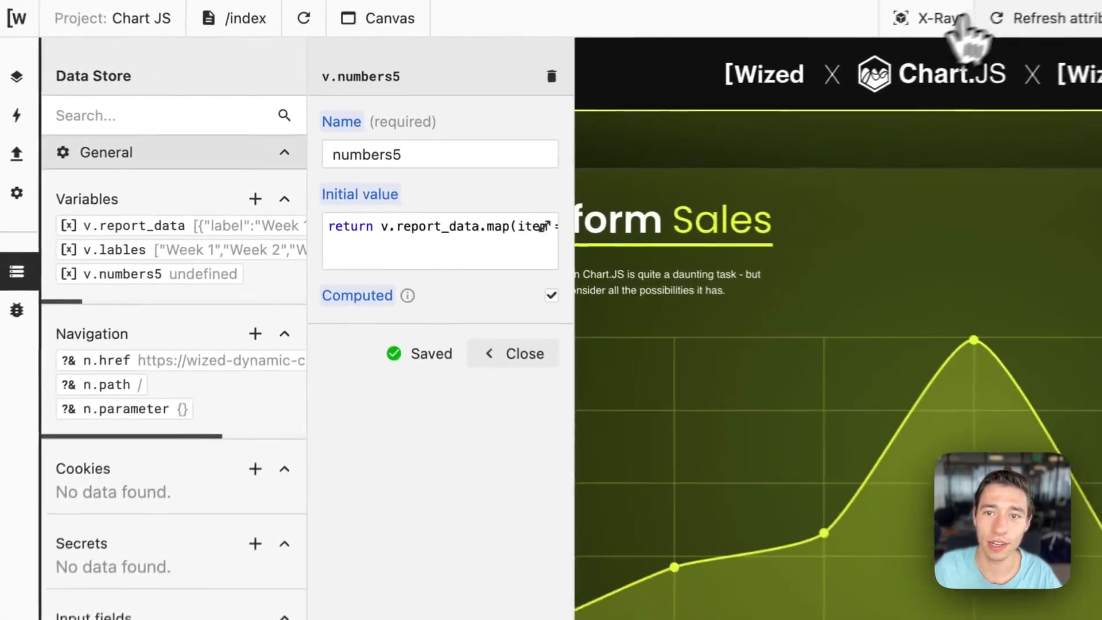
pyautogui.click(939, 17)
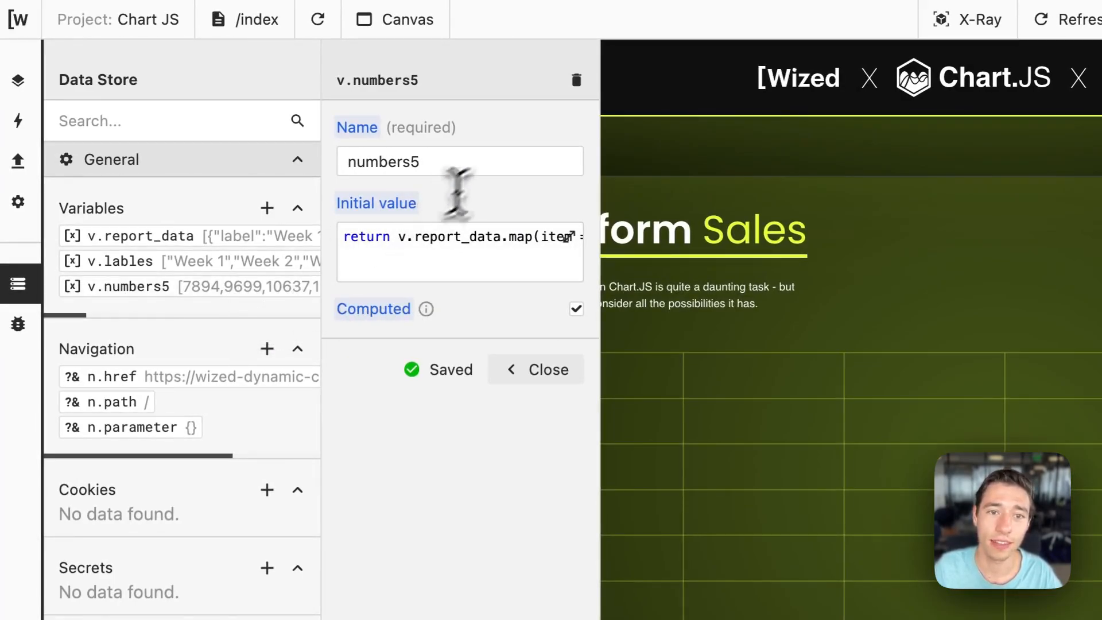
pyautogui.click(422, 163)
pyautogui.press('BackSpace')
pyautogui.press('Return')
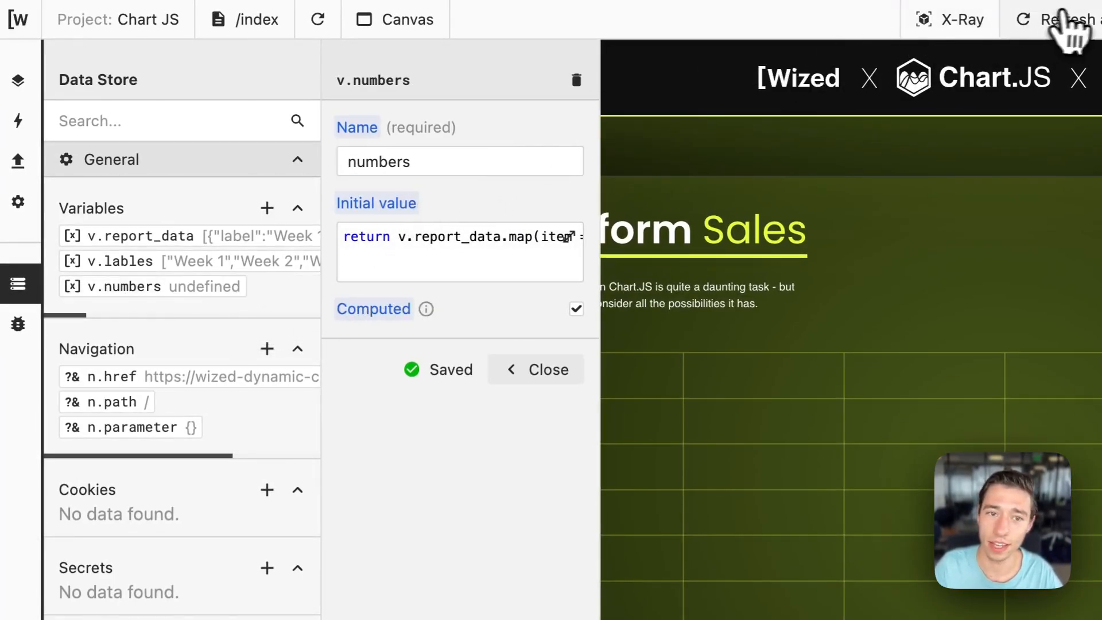
pyautogui.click(1059, 19)
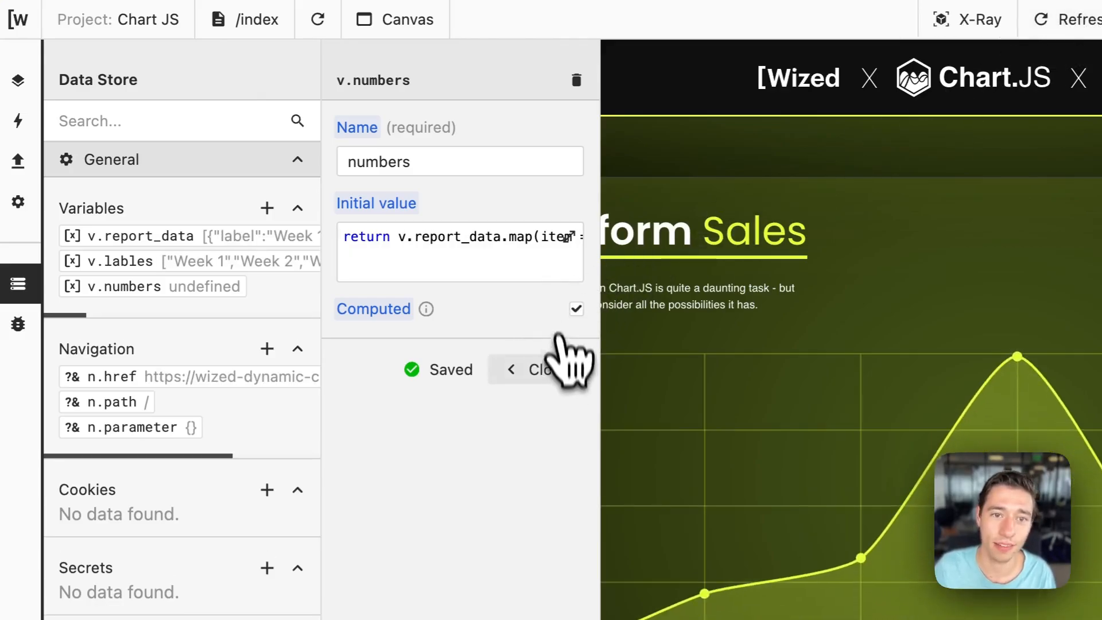
pyautogui.click(551, 369)
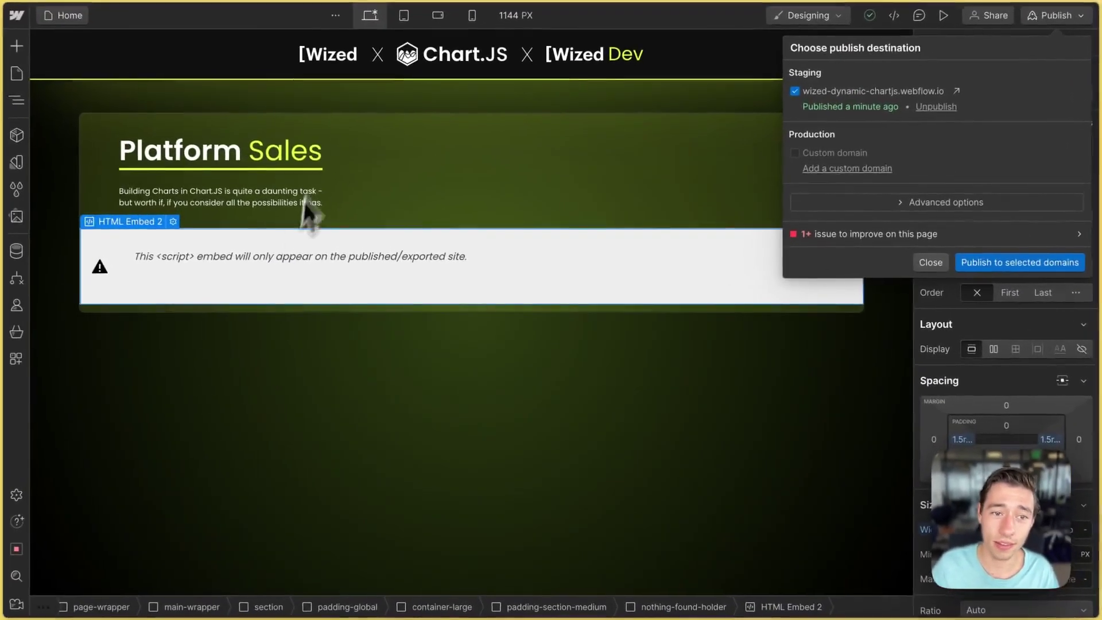
# Dismiss publishing, open the chart embed code and highlight the numbers and lables variable lines.
pyautogui.click(310, 211)
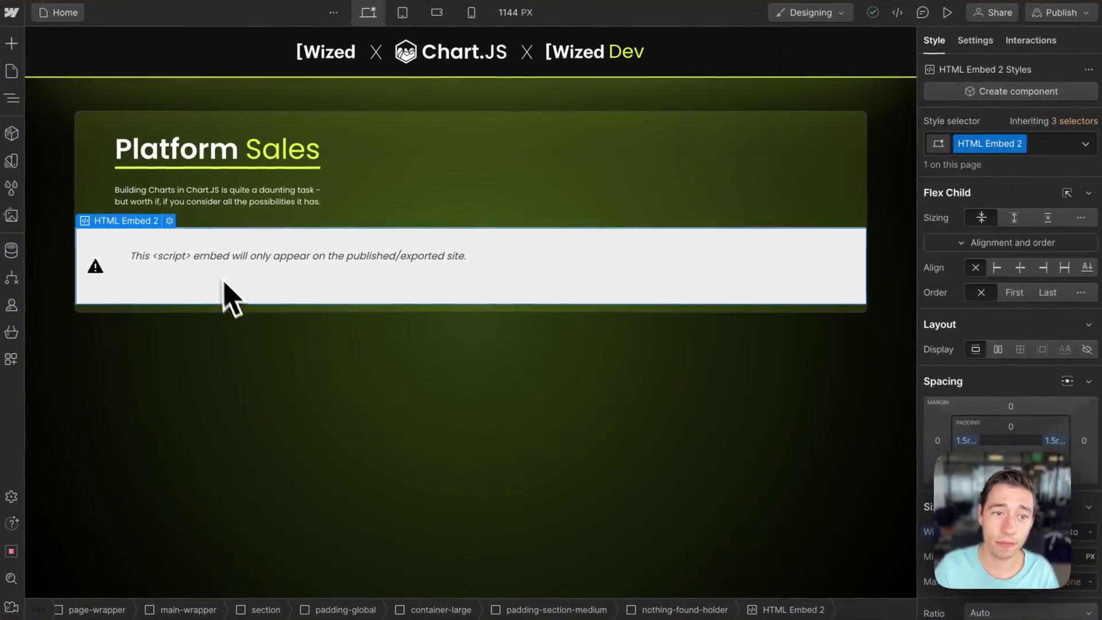
pyautogui.click(169, 220)
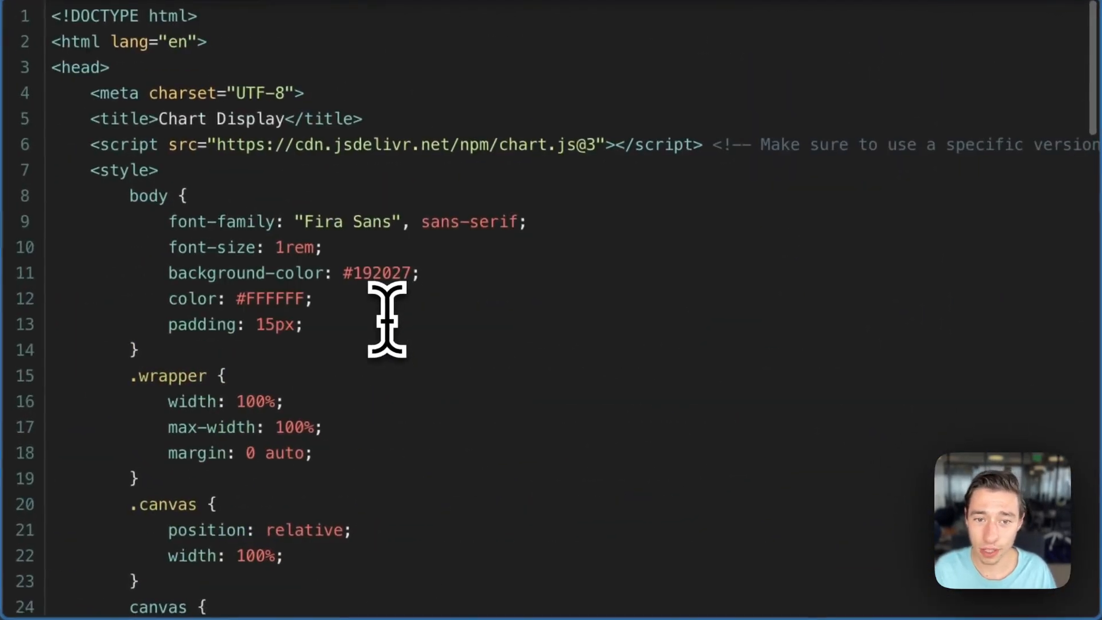
pyautogui.scroll(-4, 396, 318)
pyautogui.scroll(-8, 396, 318)
pyautogui.moveTo(344, 205); pyautogui.dragTo(49, 180)
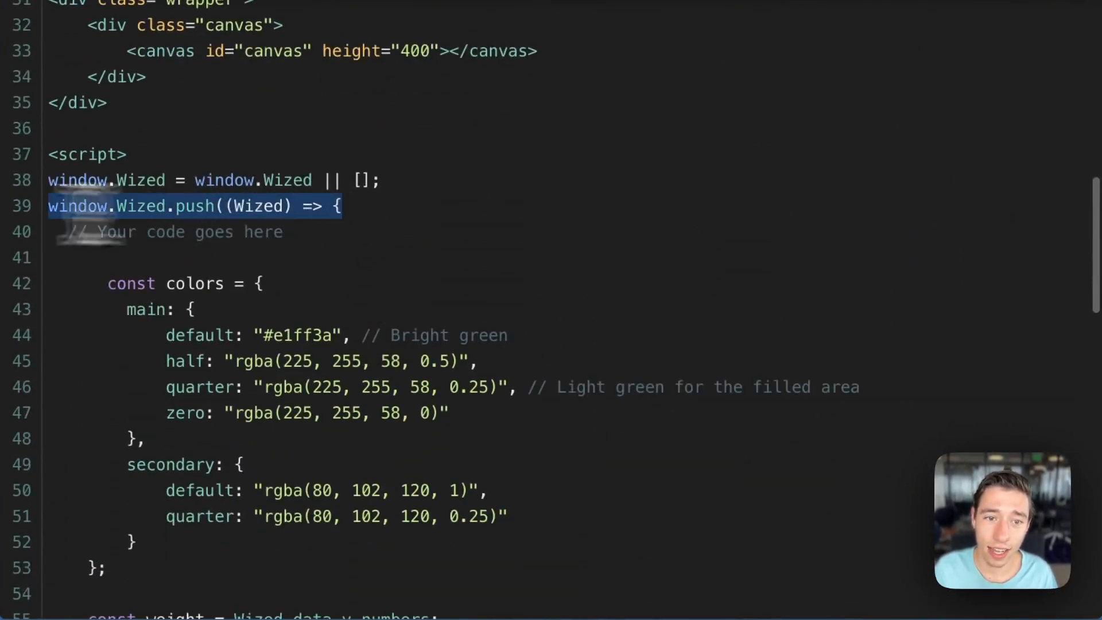
pyautogui.scroll(-3, 365, 272)
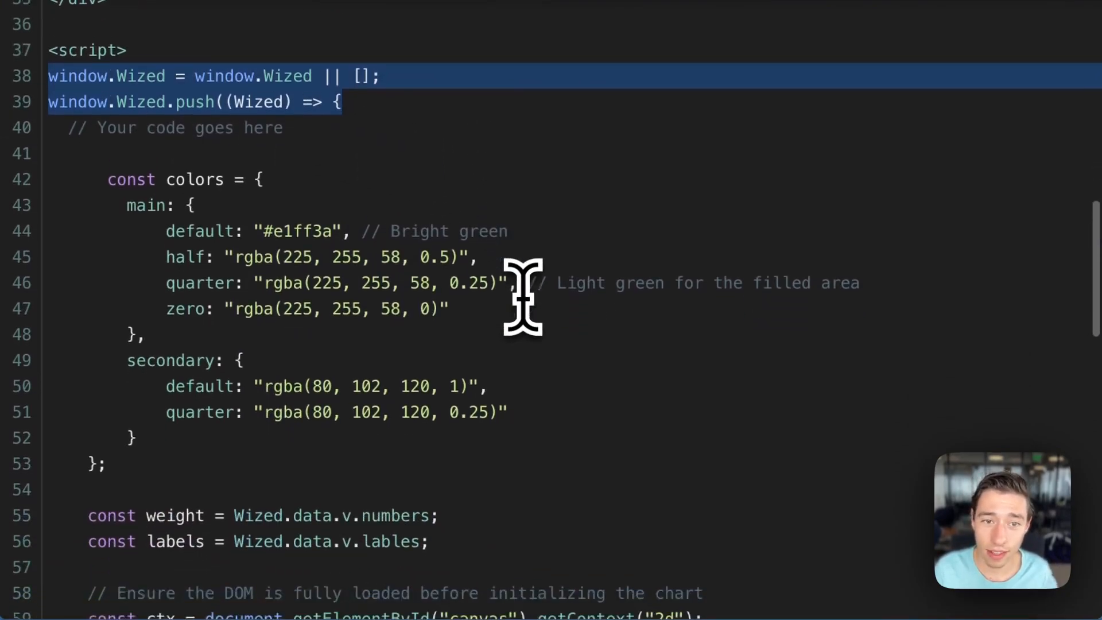
pyautogui.scroll(-2, 523, 296)
pyautogui.scroll(-2, 445, 464)
pyautogui.scroll(-3, 444, 465)
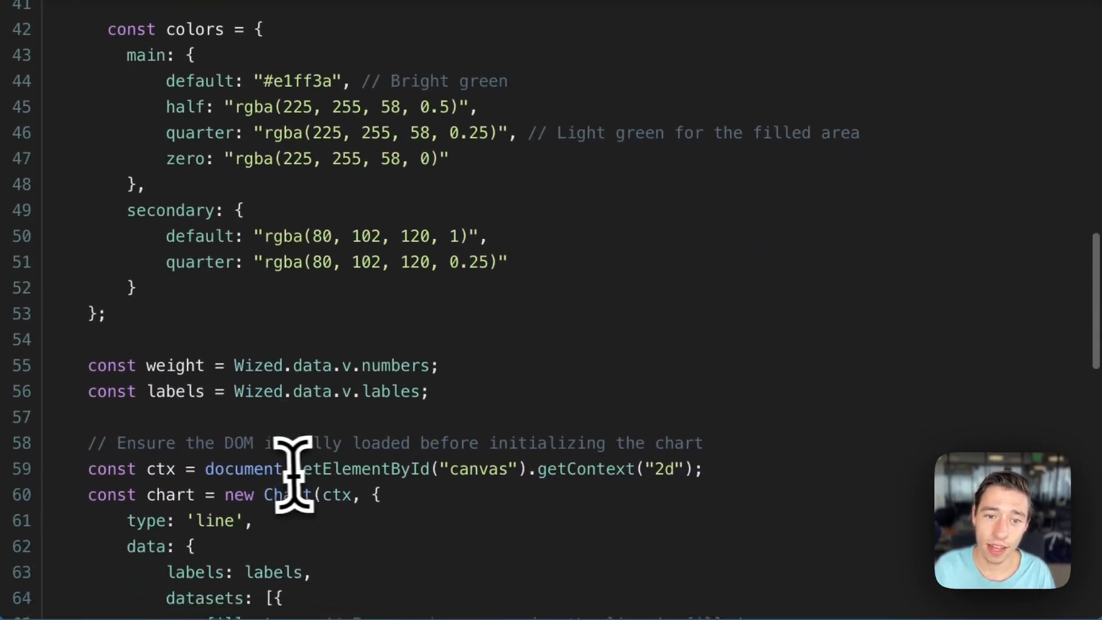
pyautogui.scroll(-2, 284, 465)
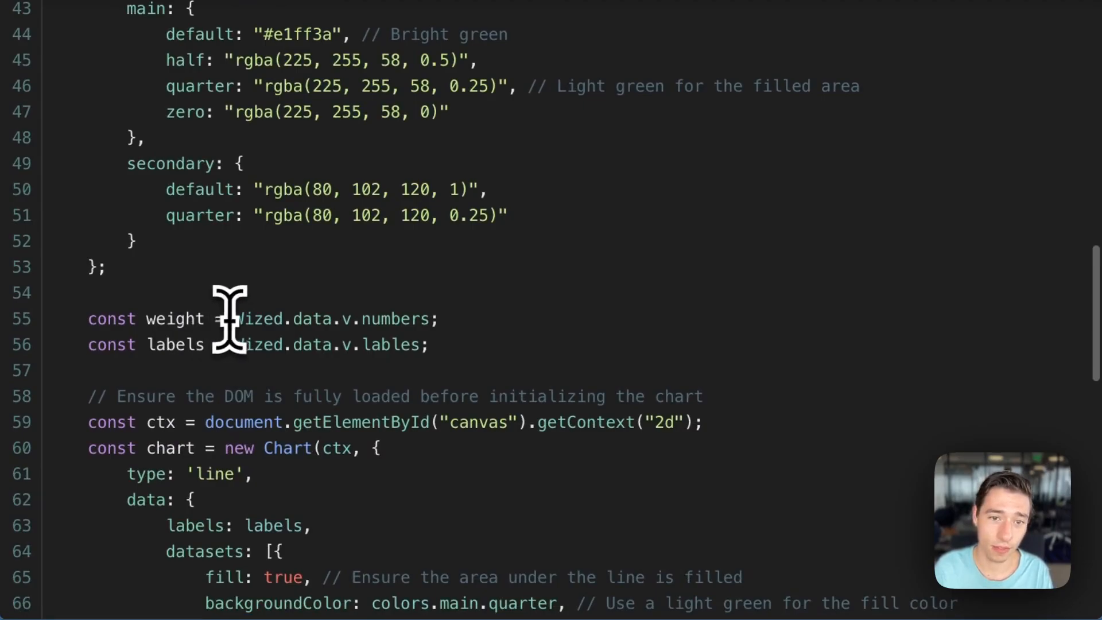
pyautogui.moveTo(235, 318); pyautogui.dragTo(405, 319)
pyautogui.click(235, 370)
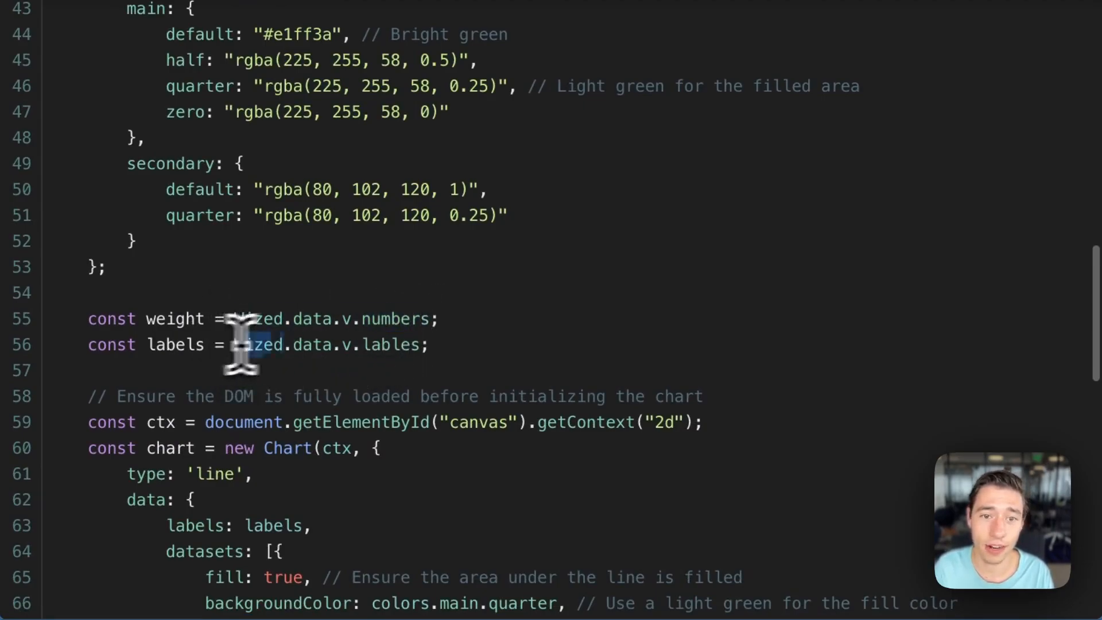
pyautogui.moveTo(234, 344); pyautogui.dragTo(422, 345)
pyautogui.click(239, 293)
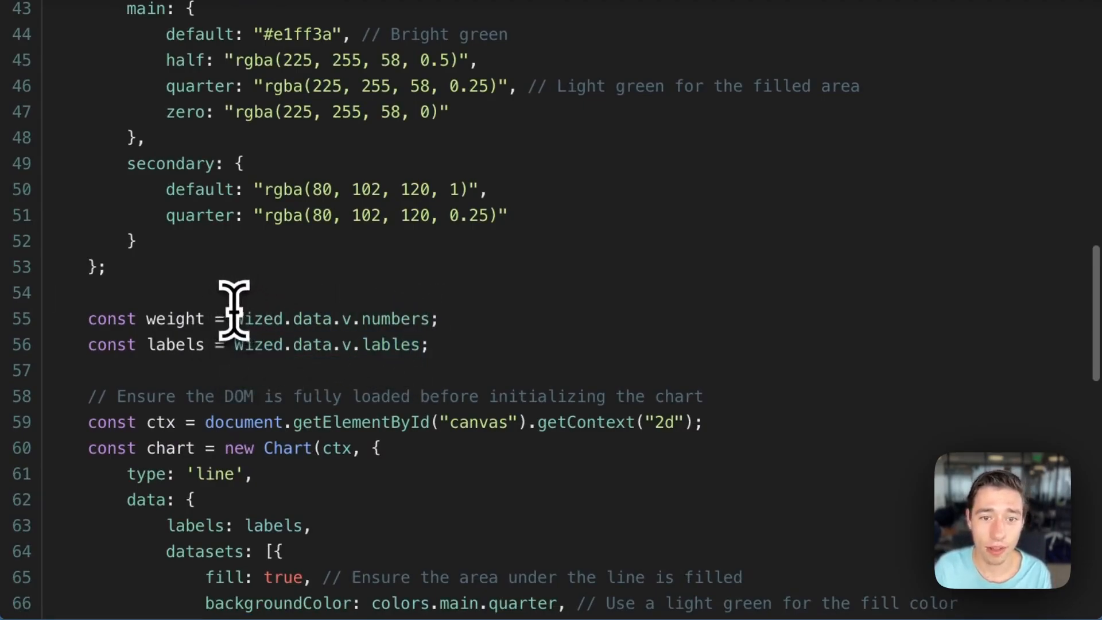
# Highlight Wized.data and the numbers name on line 55, then Wized.data on line 56.
pyautogui.moveTo(235, 318); pyautogui.dragTo(343, 319)
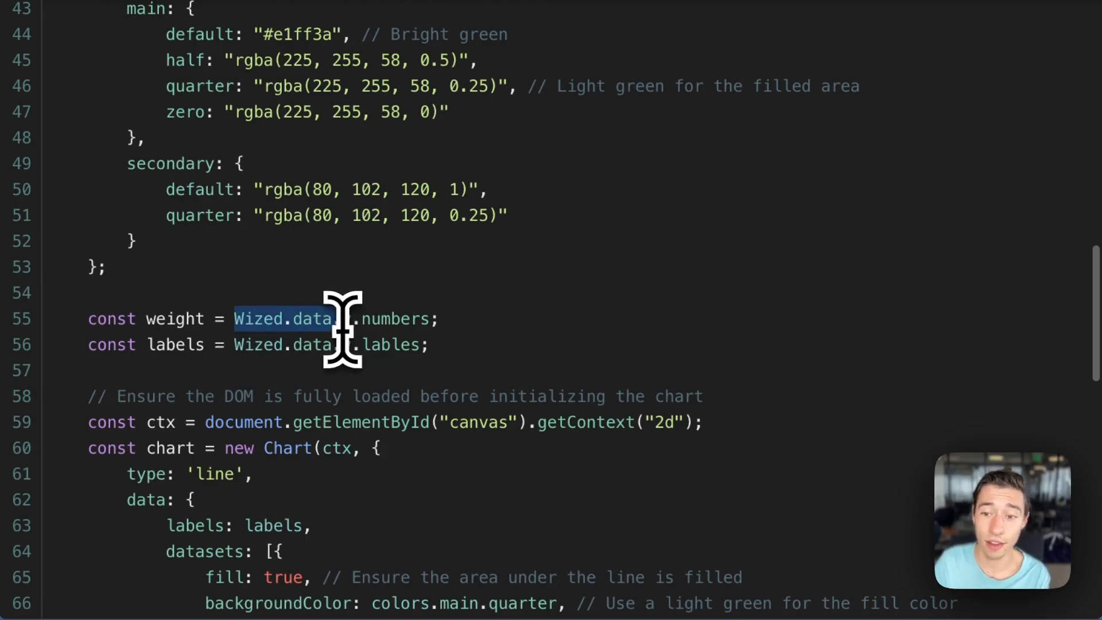
pyautogui.click(379, 319)
pyautogui.doubleClick(384, 319)
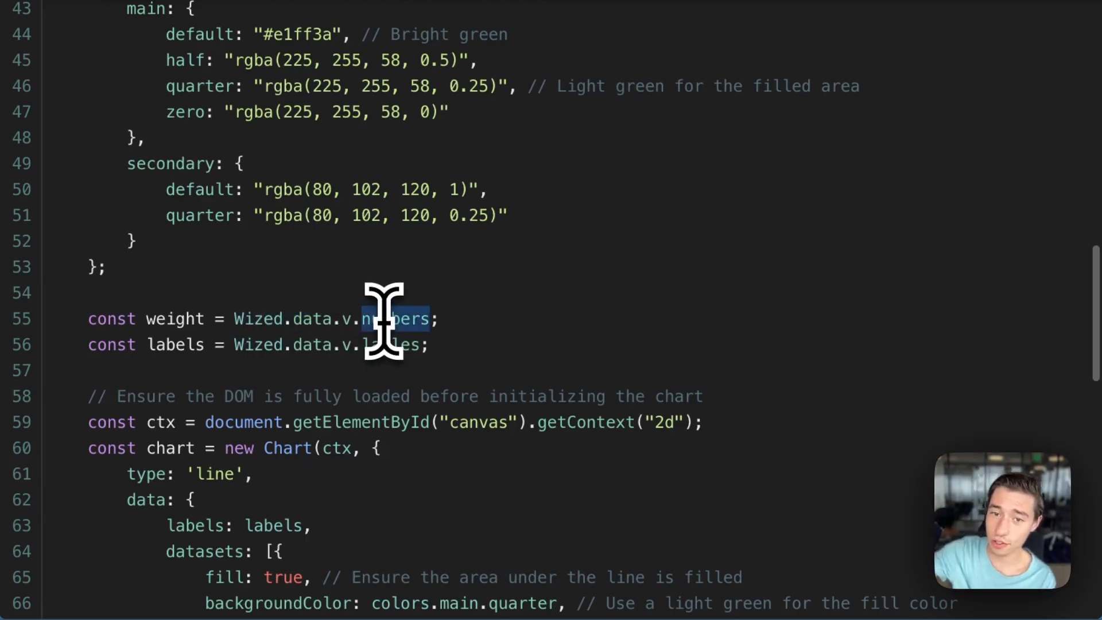
pyautogui.click(207, 344)
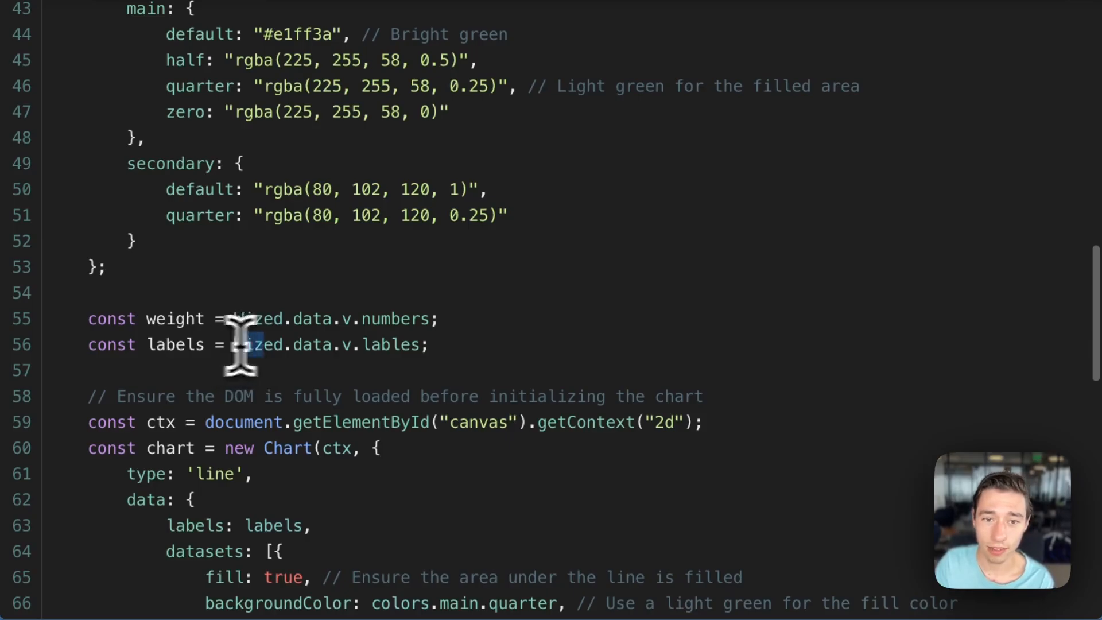
pyautogui.moveTo(235, 344); pyautogui.dragTo(351, 345)
pyautogui.click(387, 366)
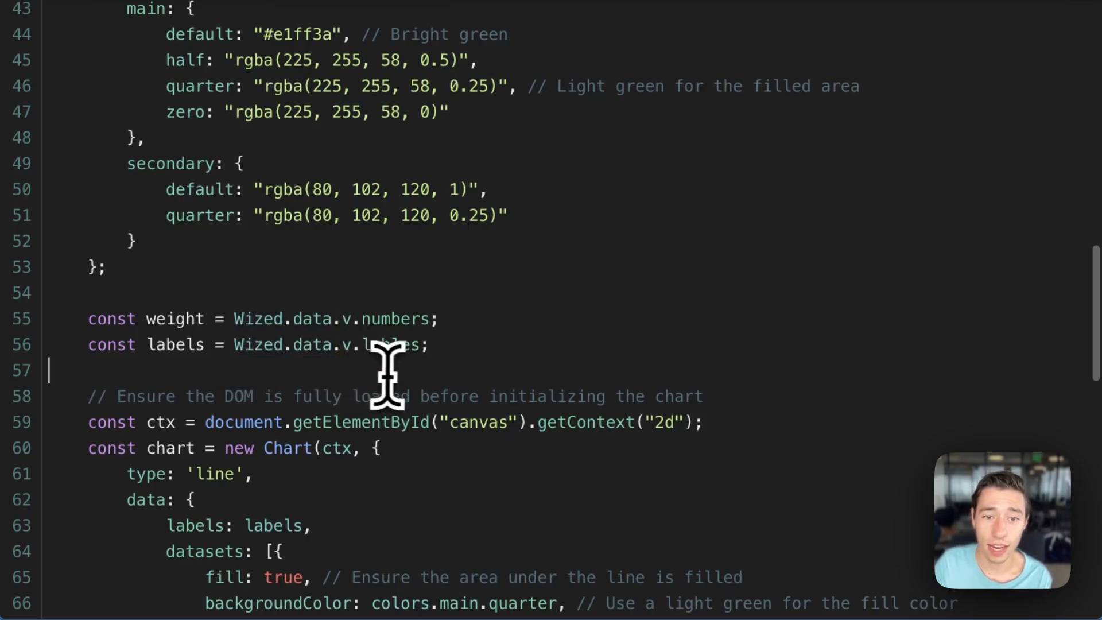
# Highlight the lables name on line 56, then publish the site to its selected domains.
pyautogui.doubleClick(387, 345)
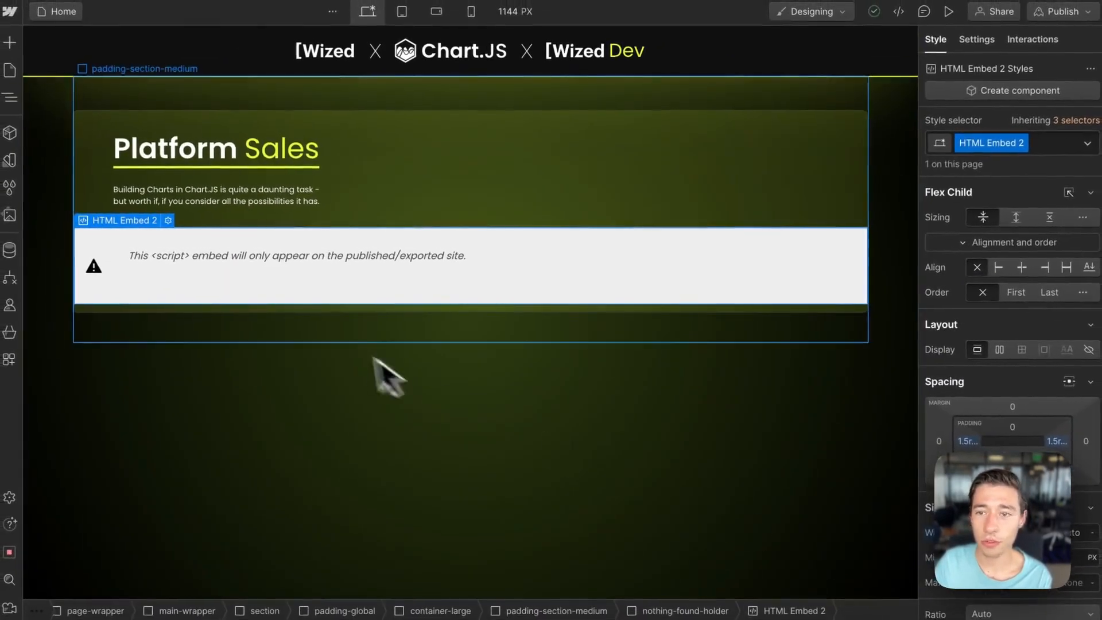
pyautogui.click(1063, 11)
pyautogui.click(1033, 258)
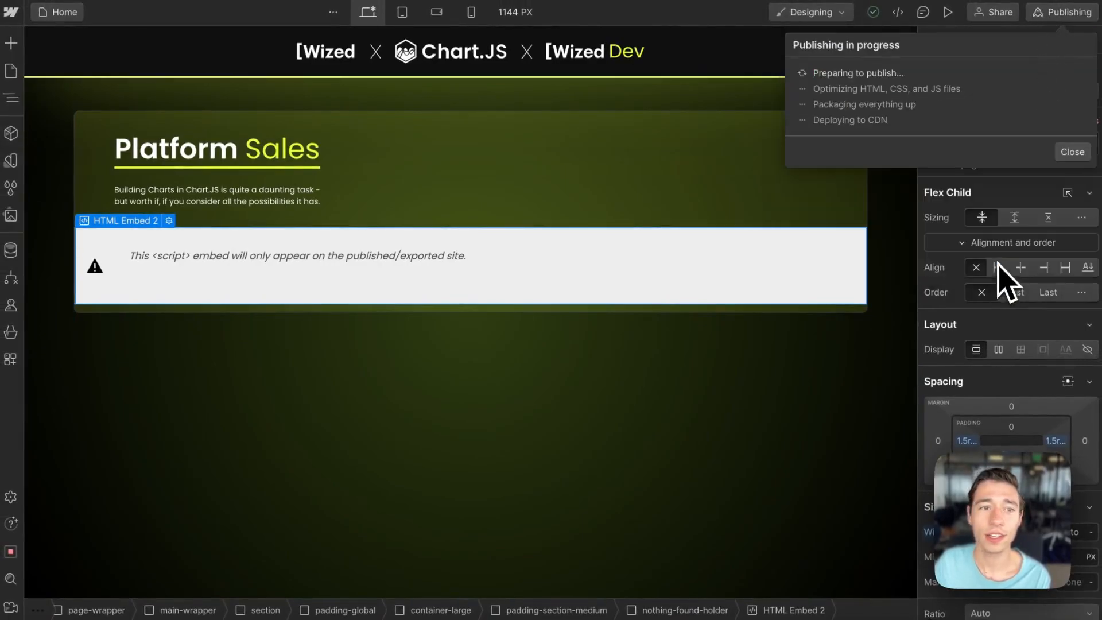
pyautogui.click(90, 77)
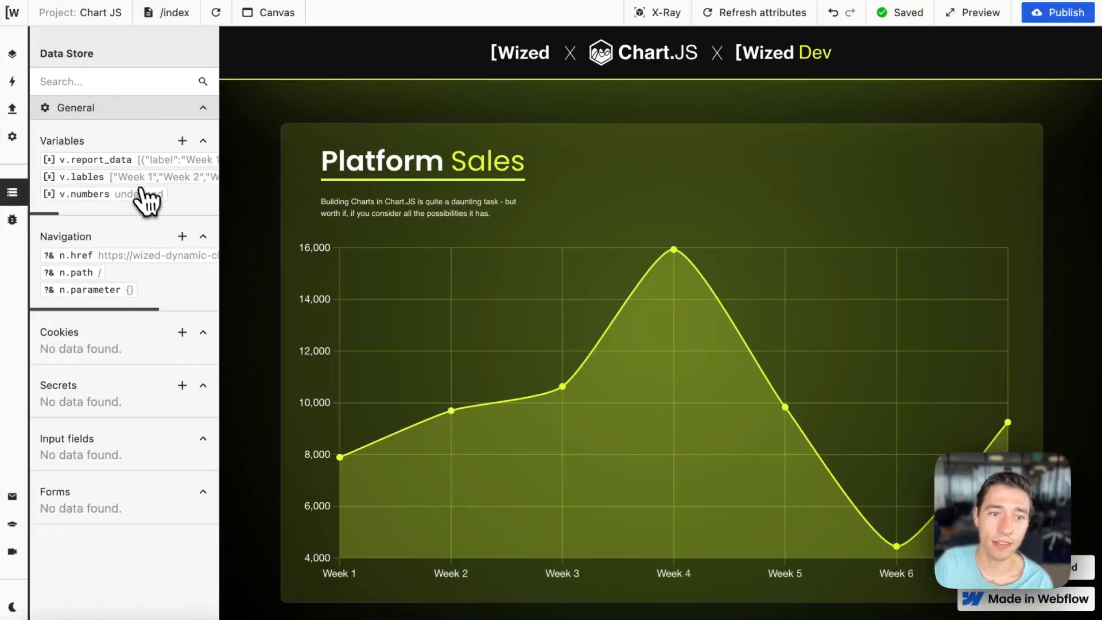
pyautogui.click(81, 177)
pyautogui.click(362, 164)
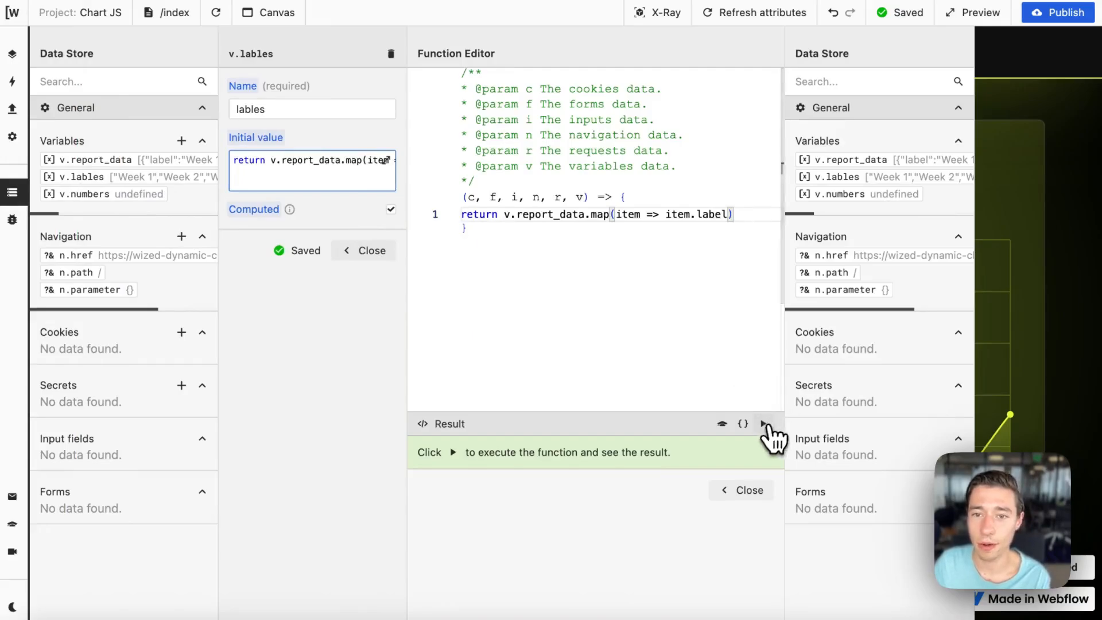
pyautogui.click(765, 424)
pyautogui.click(750, 490)
pyautogui.click(85, 194)
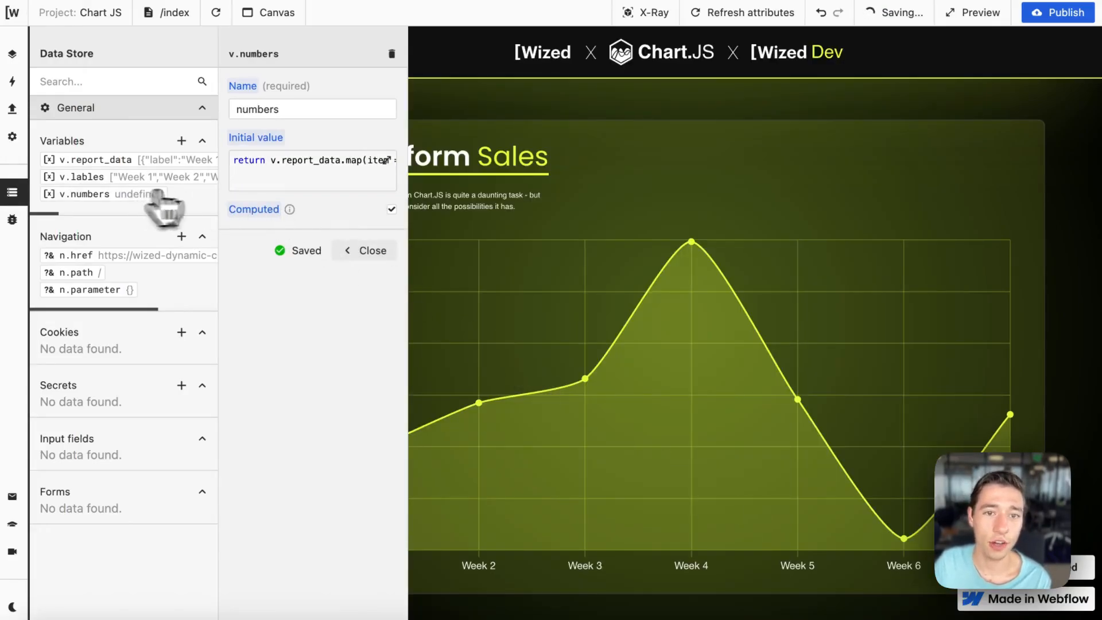
pyautogui.click(353, 160)
pyautogui.click(765, 423)
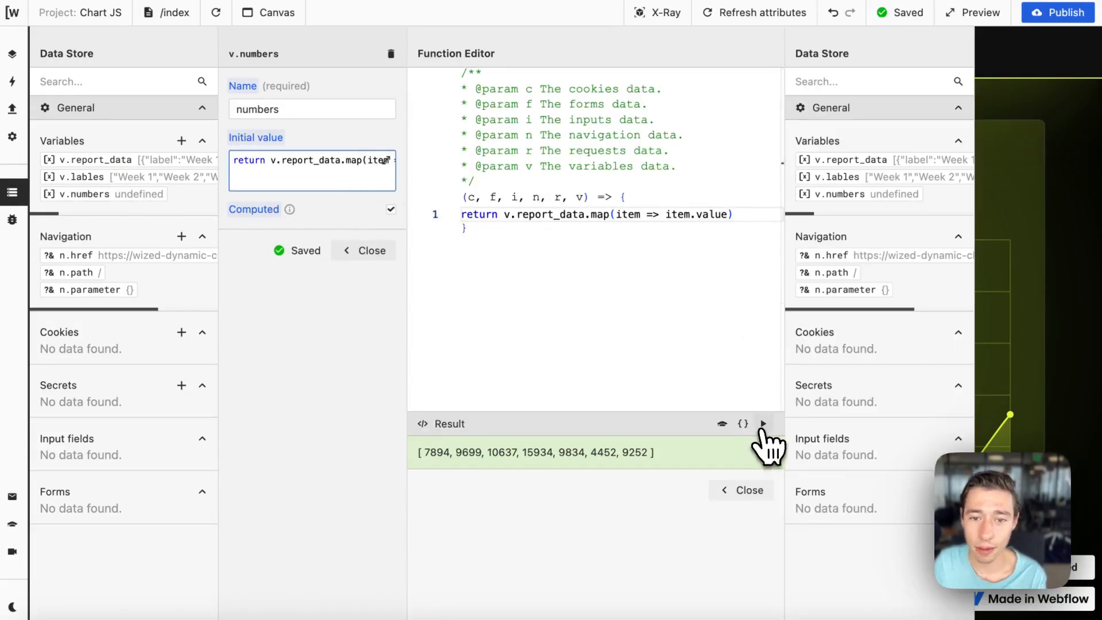
pyautogui.click(749, 489)
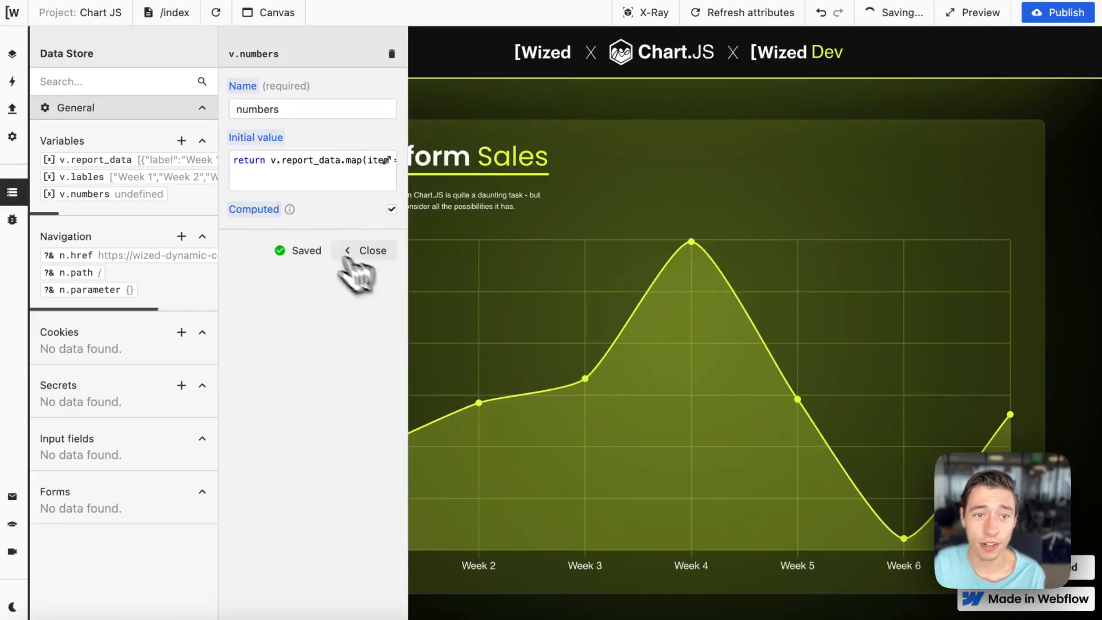
pyautogui.click(373, 250)
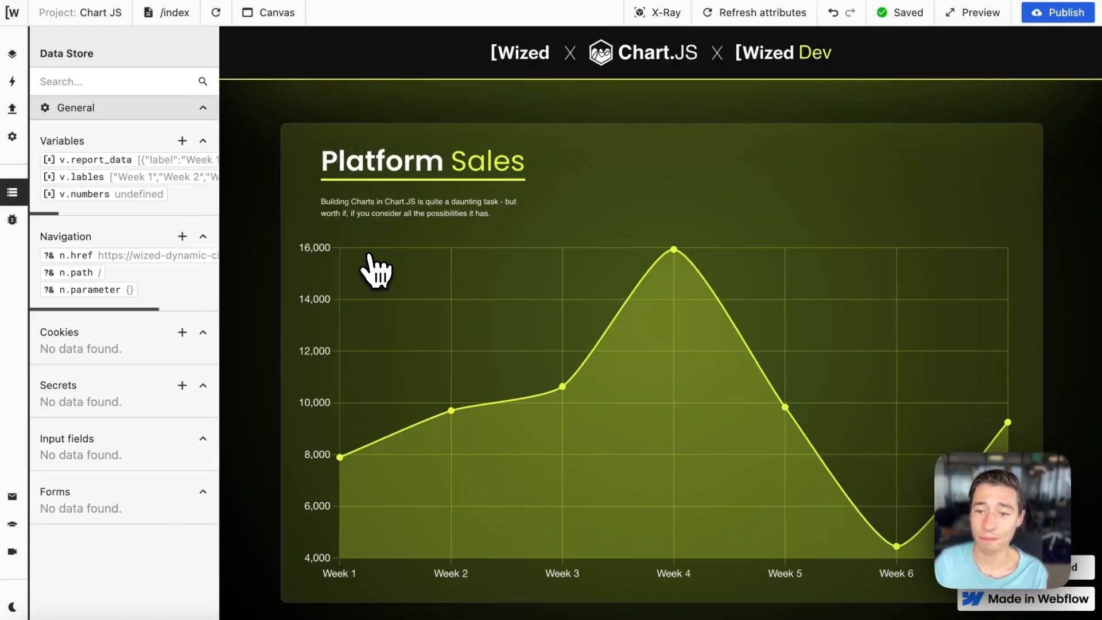